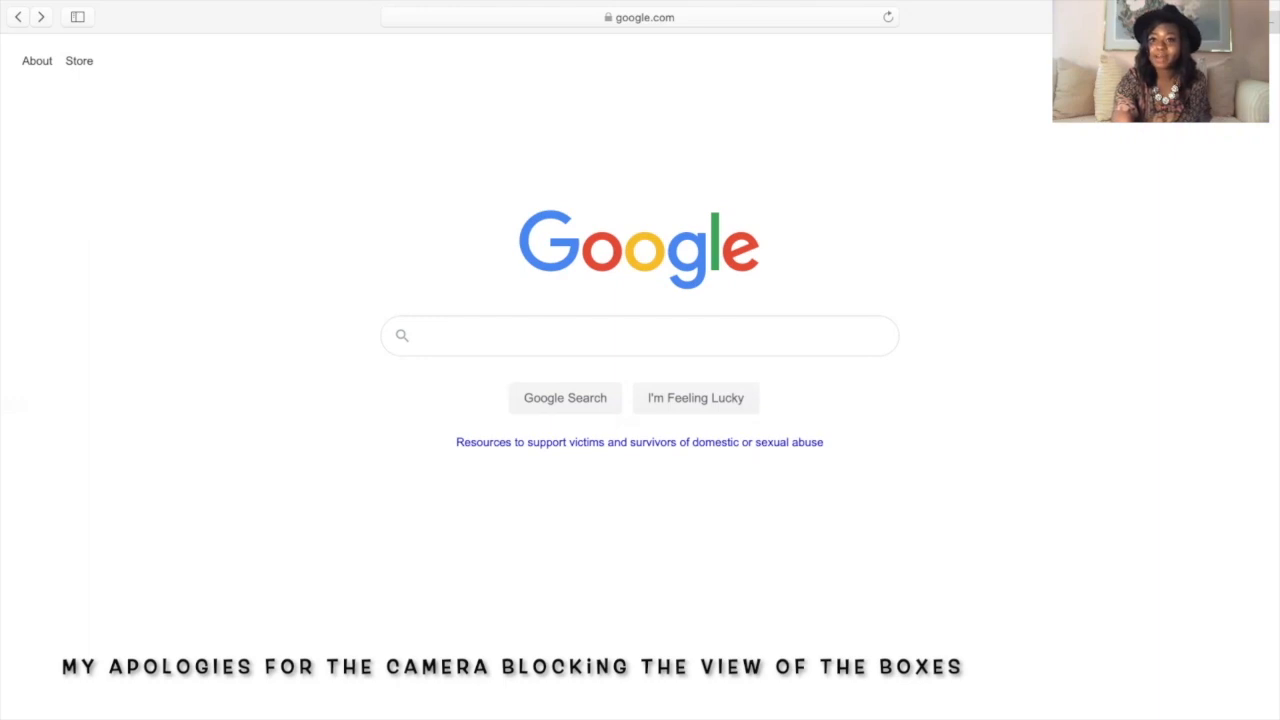
Open Google Classroom from the Google apps and create a class named "Virtual Demo Class"
click(1202, 60)
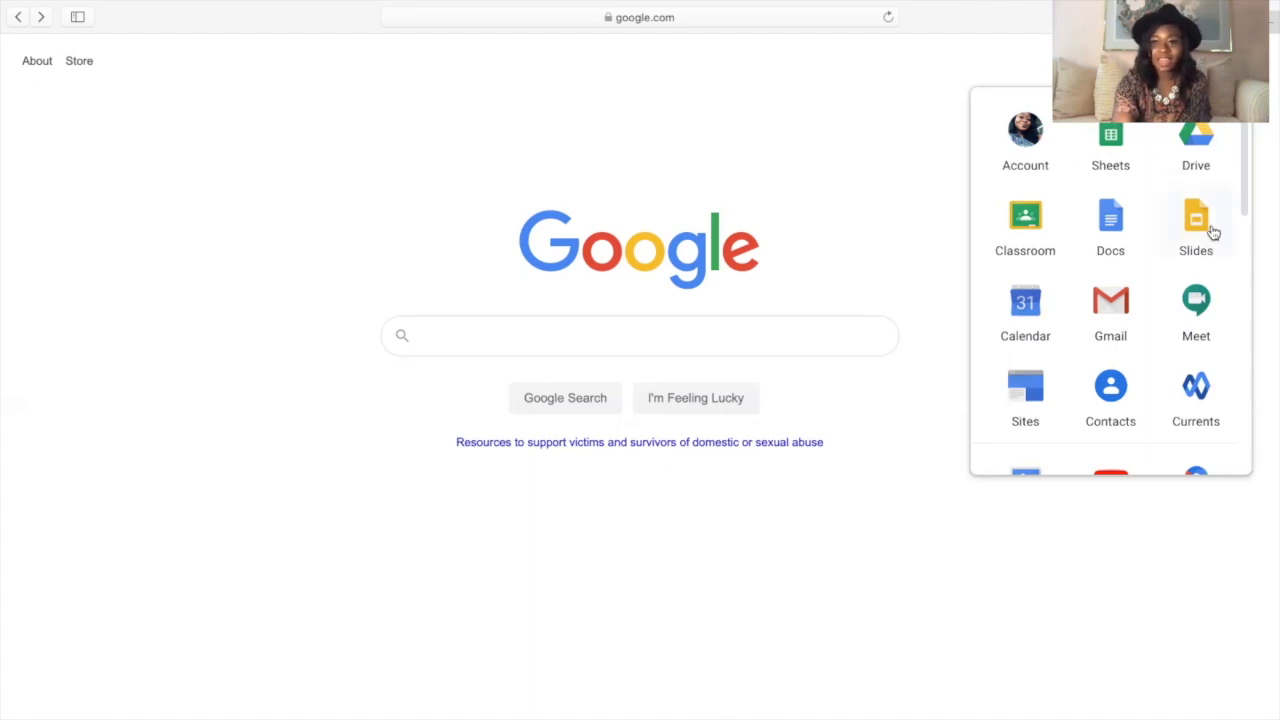
click(1027, 226)
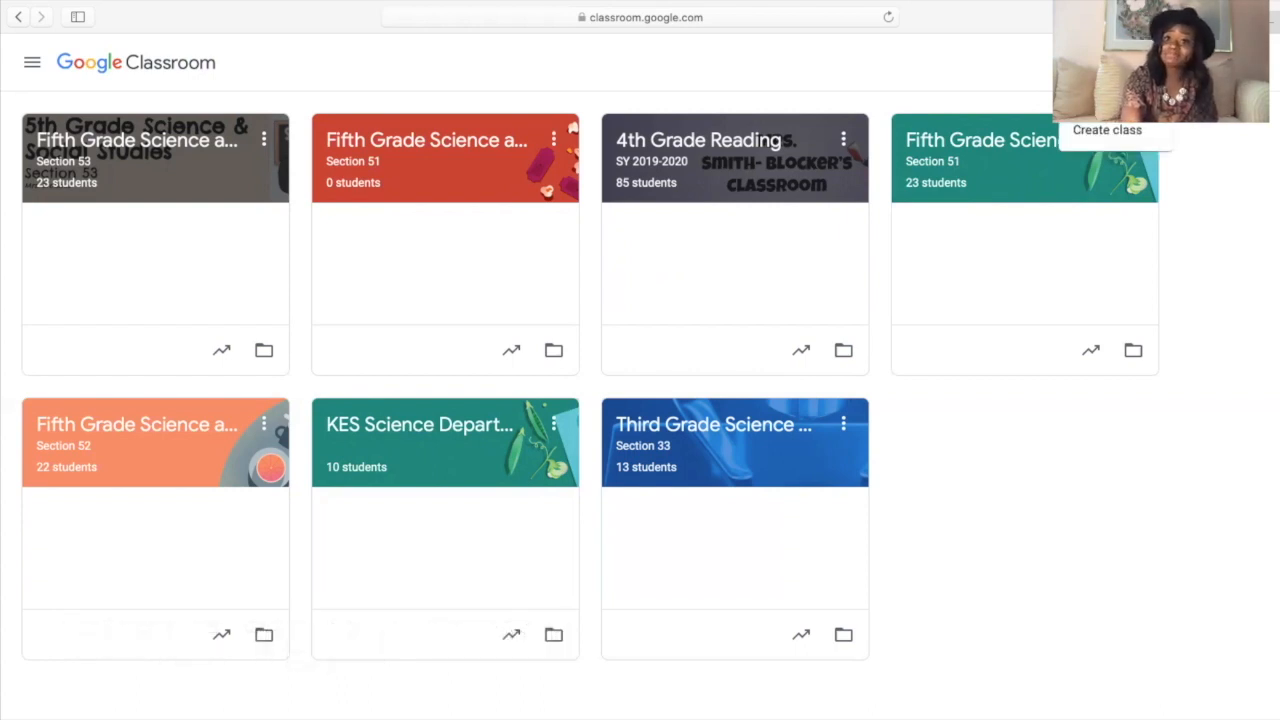
click(1127, 133)
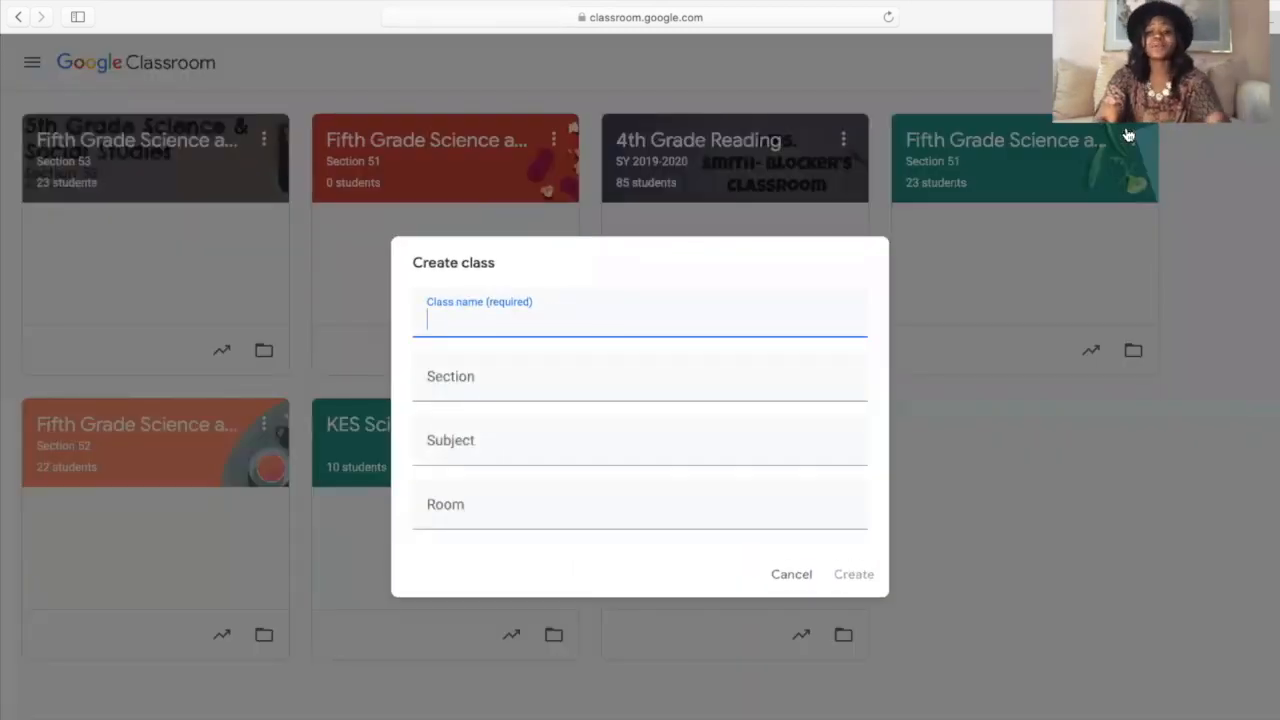
text(Virtual)
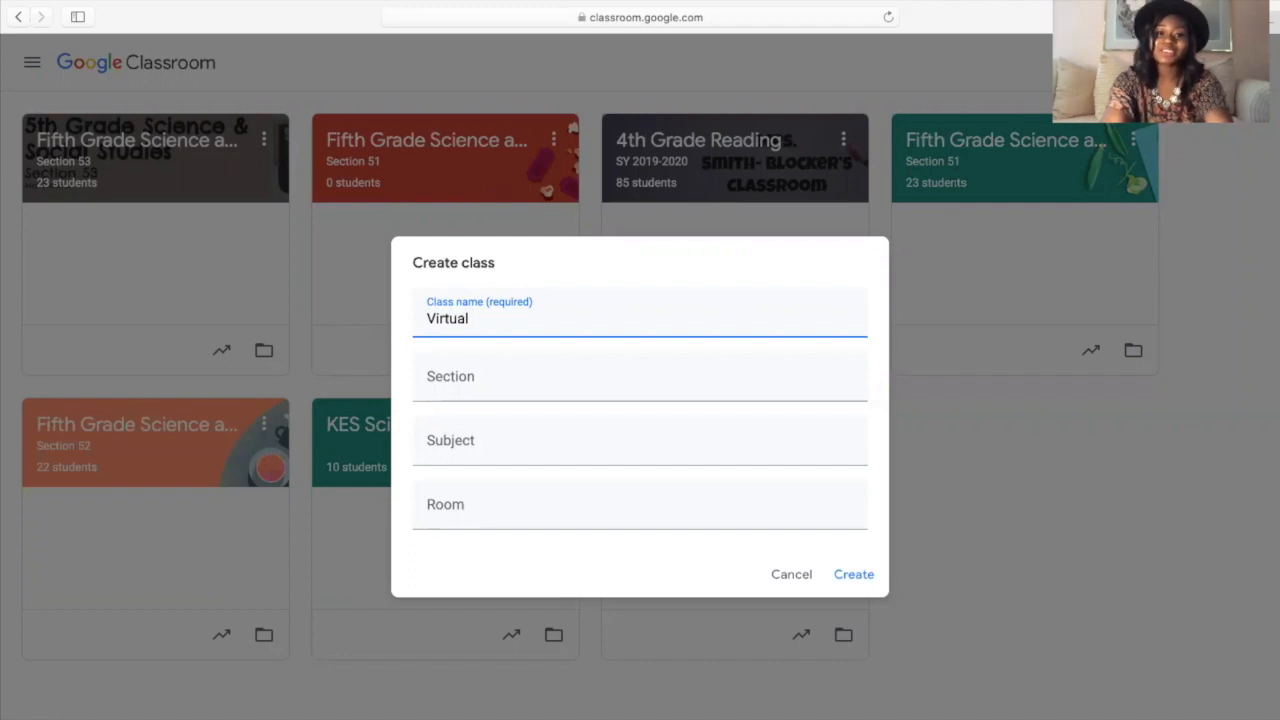
text( Demo )
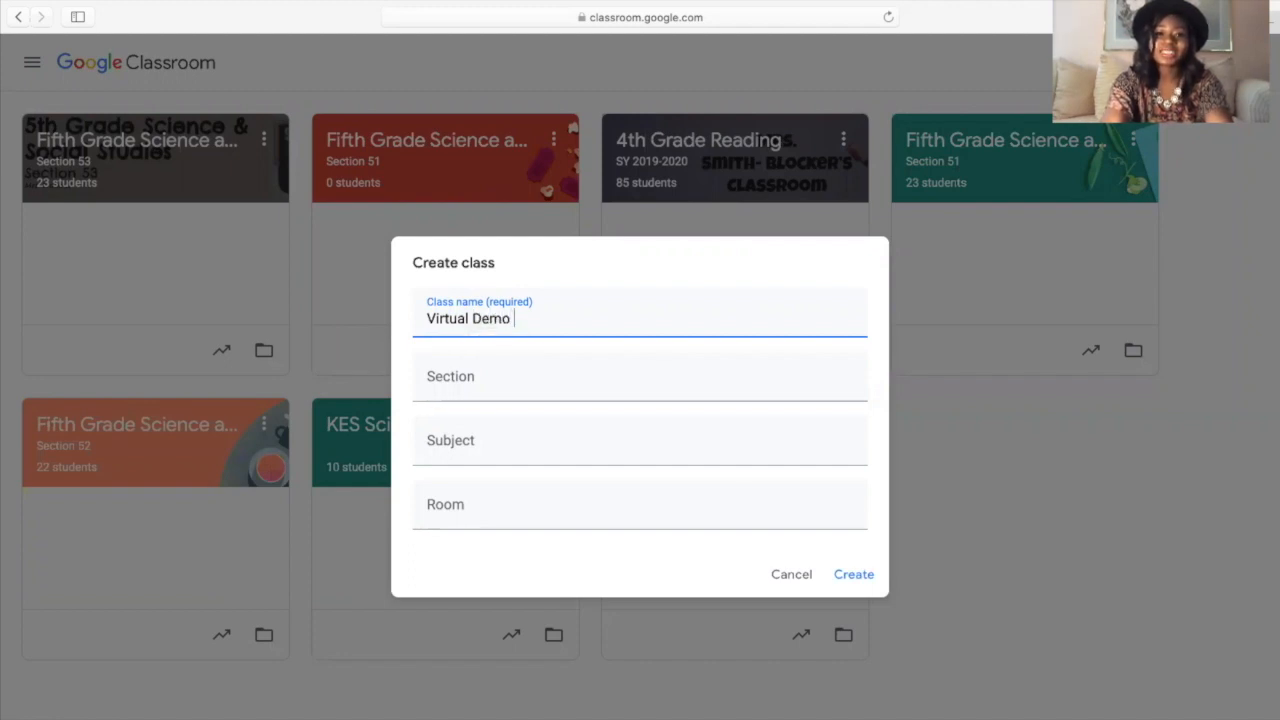
text(Class)
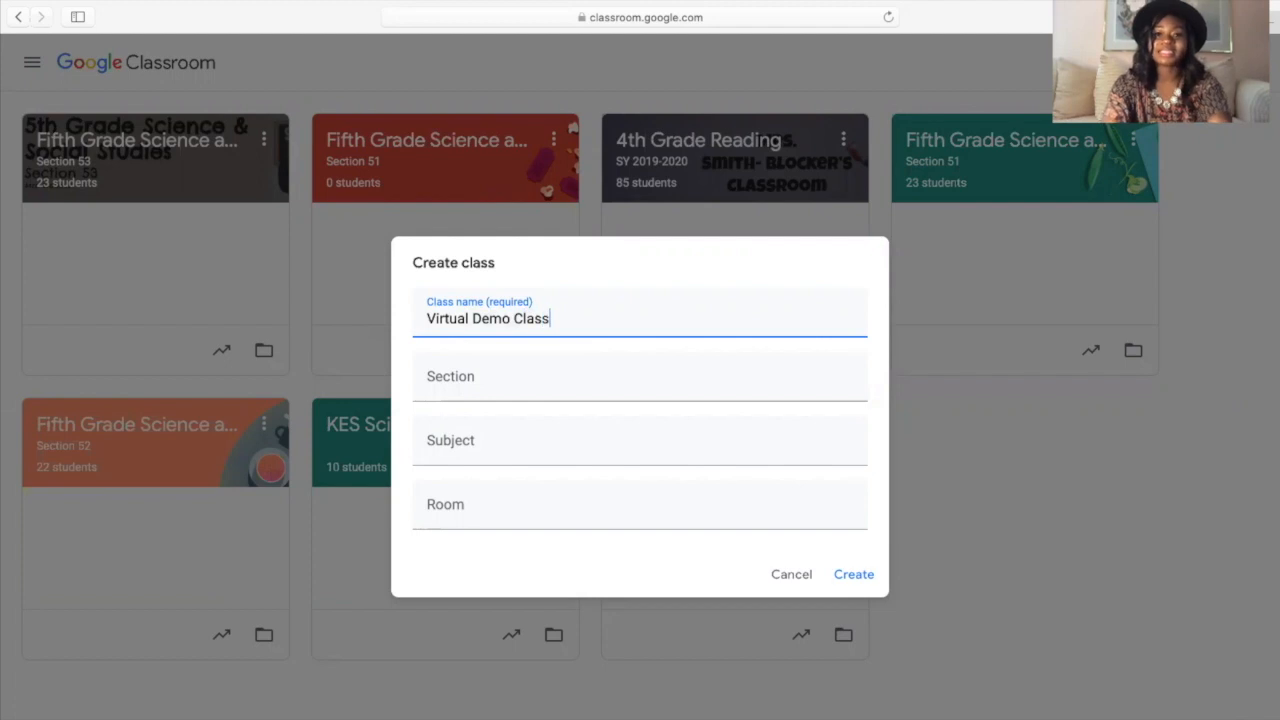
click(850, 578)
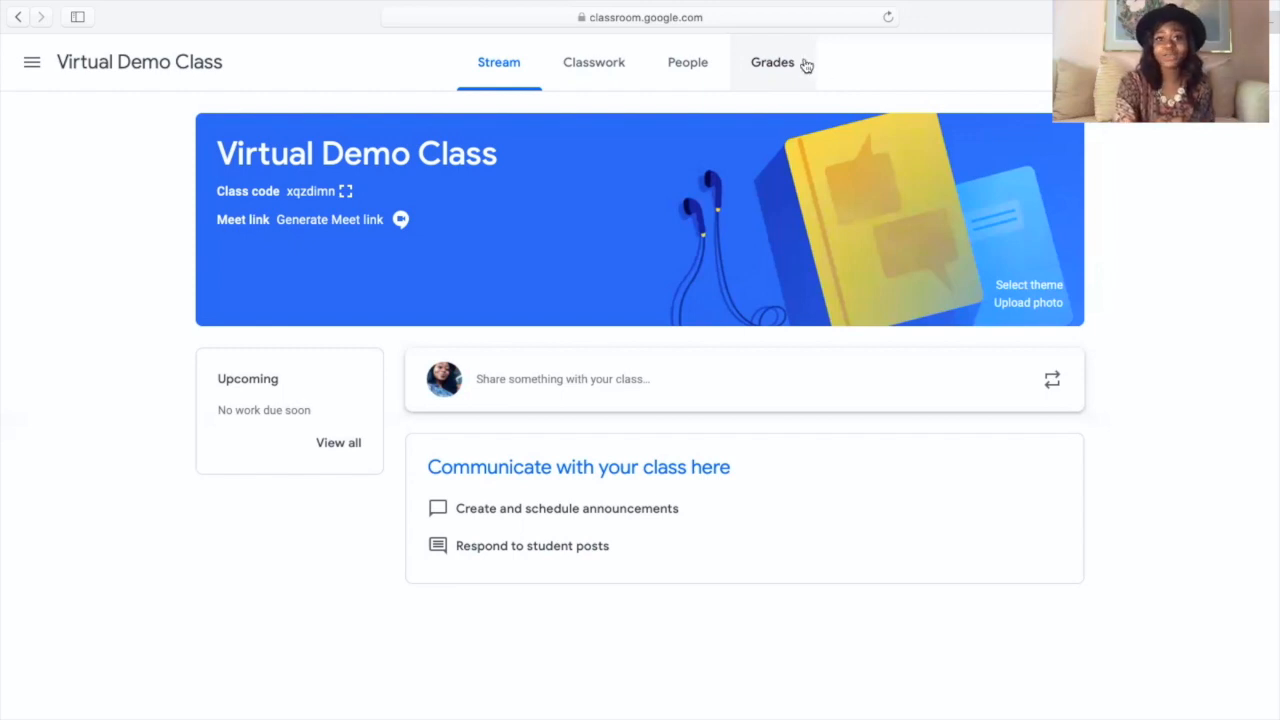
Add a topic named "Attendance" to the classwork of Virtual Demo Class
click(596, 70)
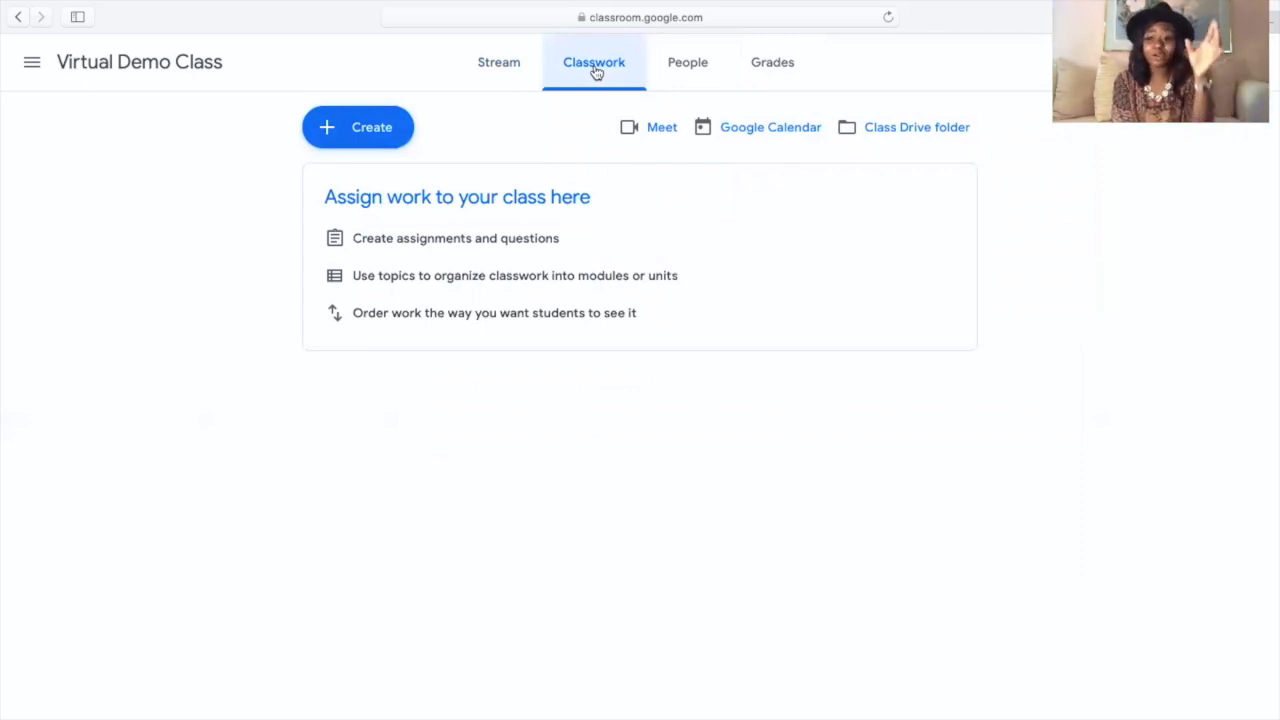
click(374, 133)
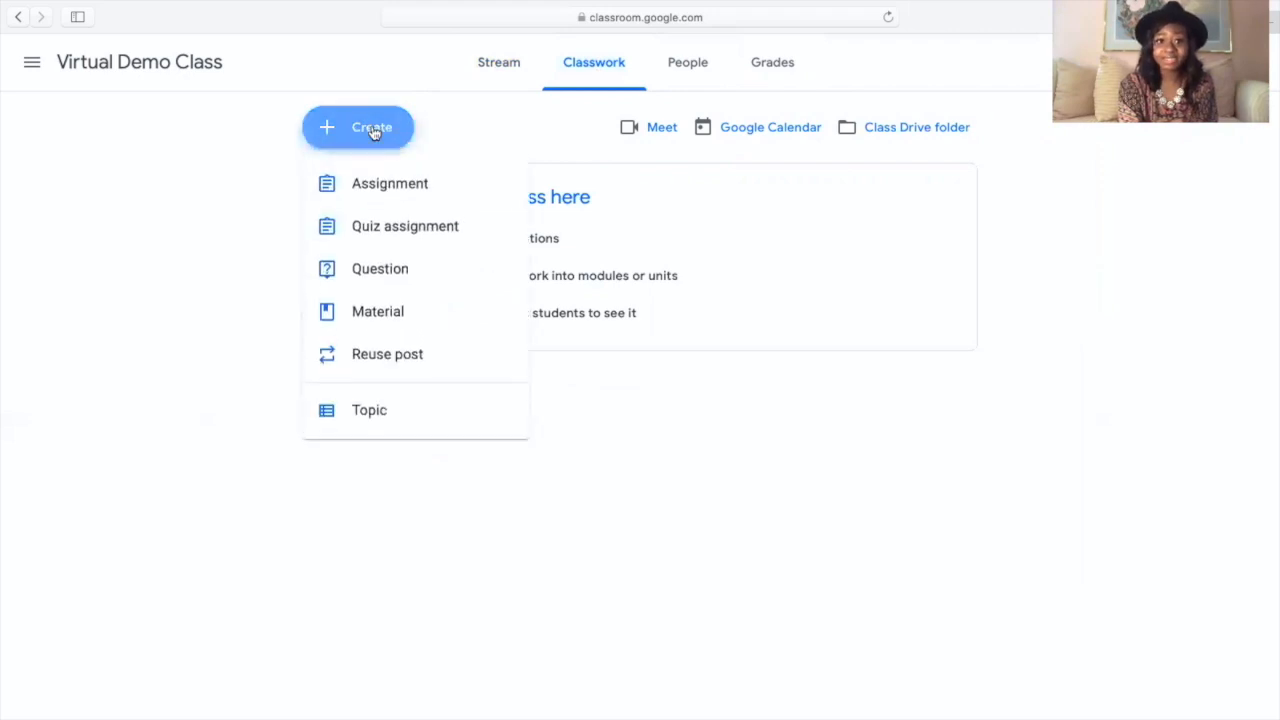
click(391, 418)
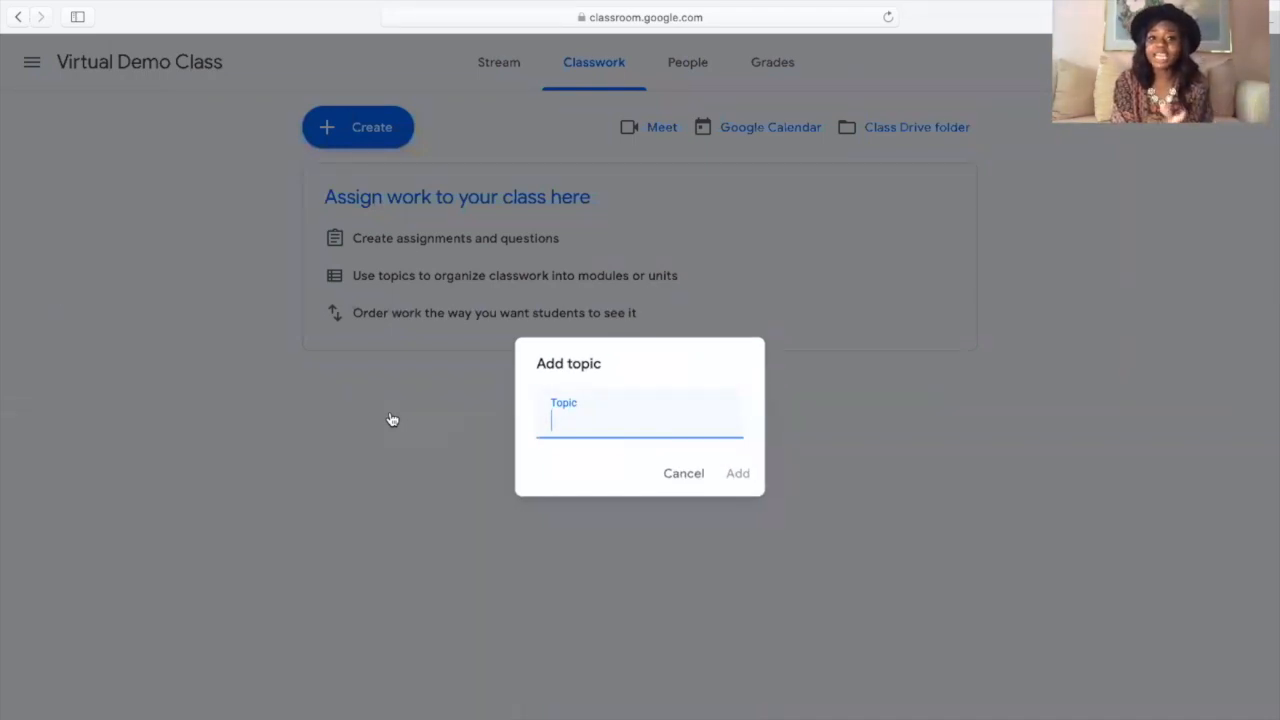
text(At)
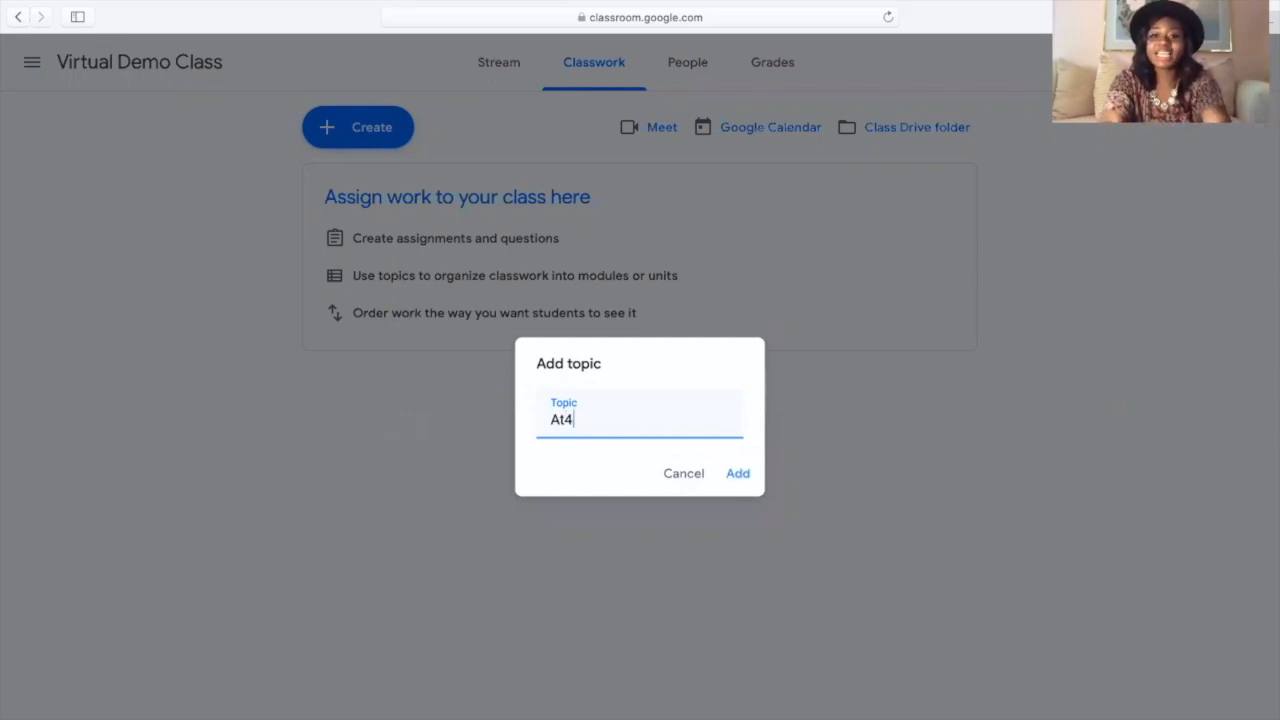
text(tendance)
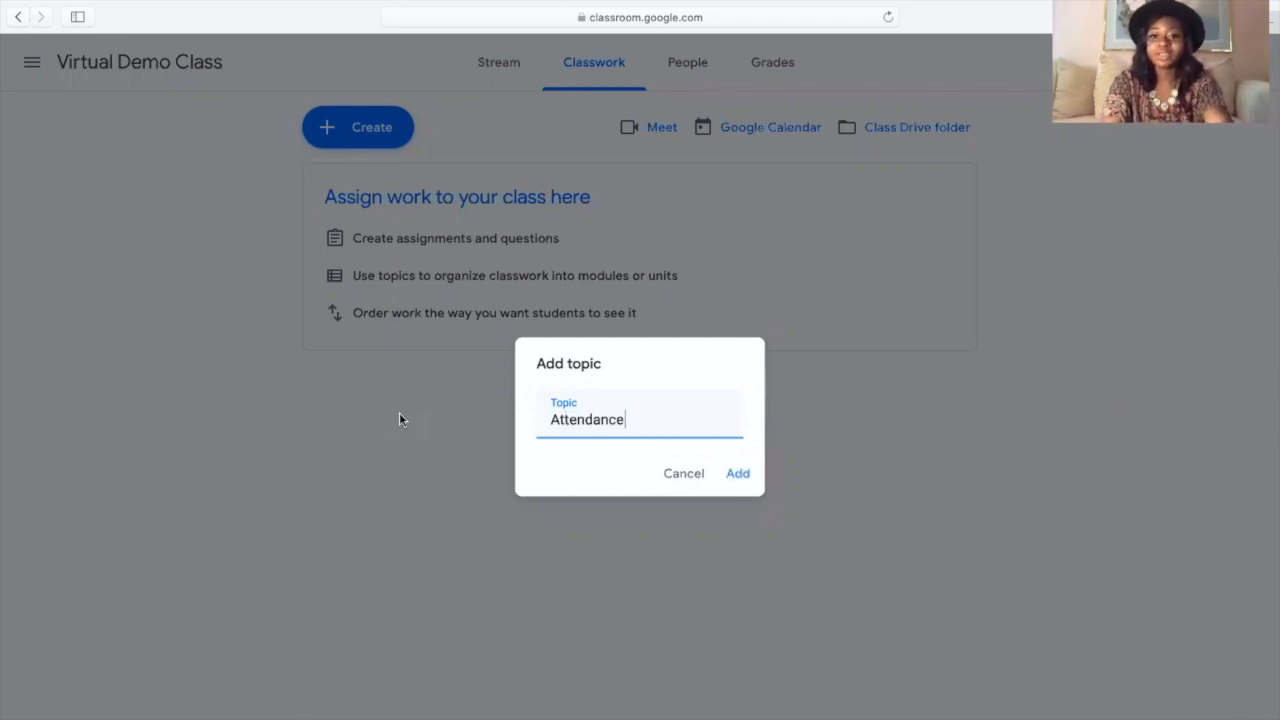
click(738, 473)
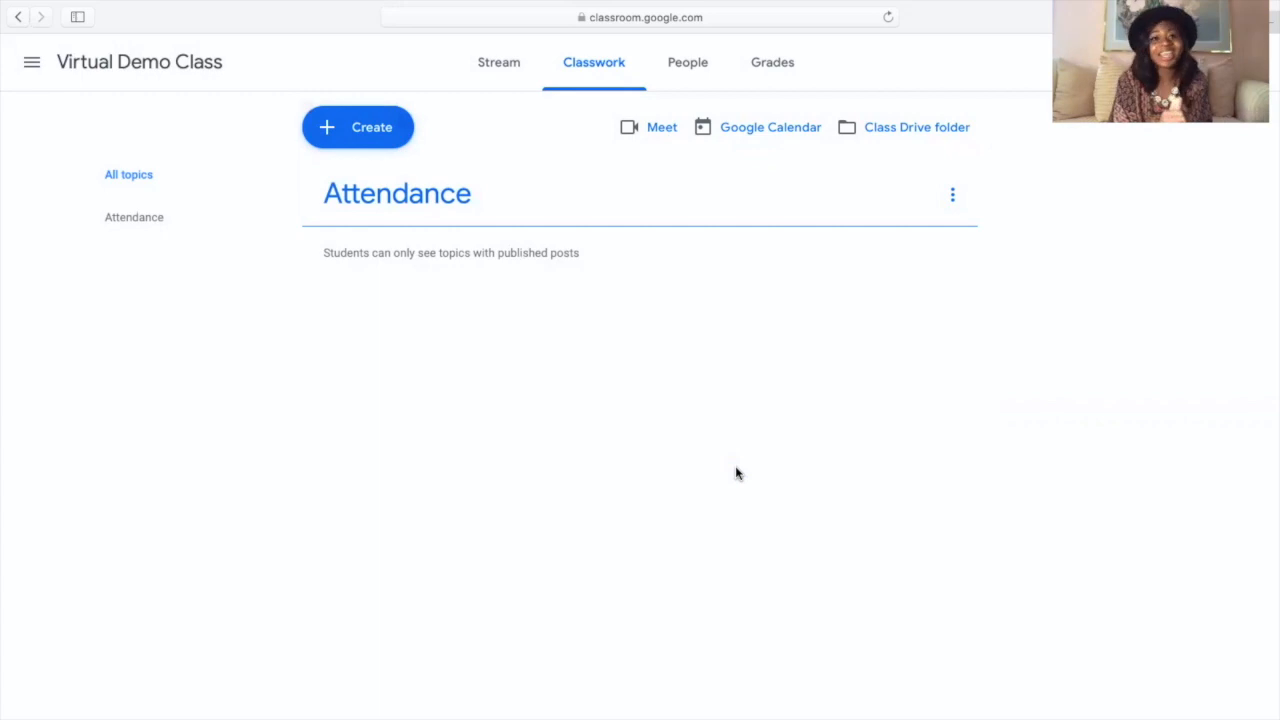
Add a classwork topic named "Virtual Data Wall"
click(380, 126)
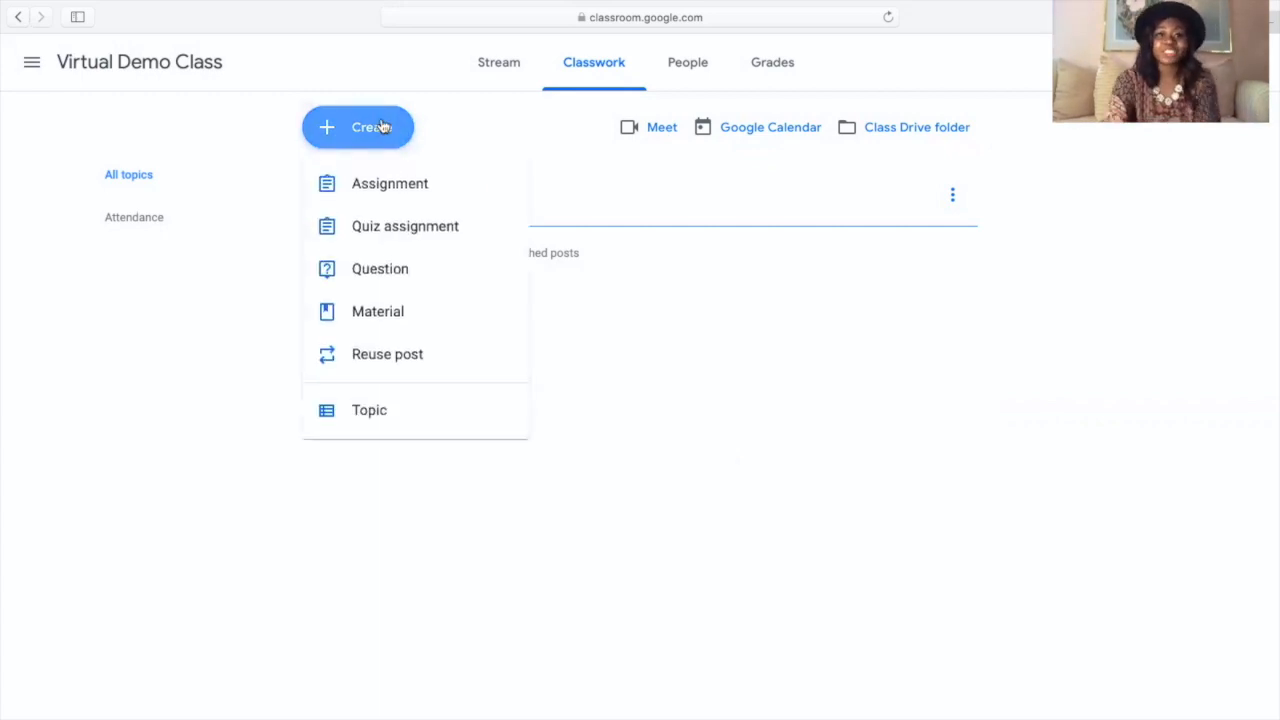
click(389, 419)
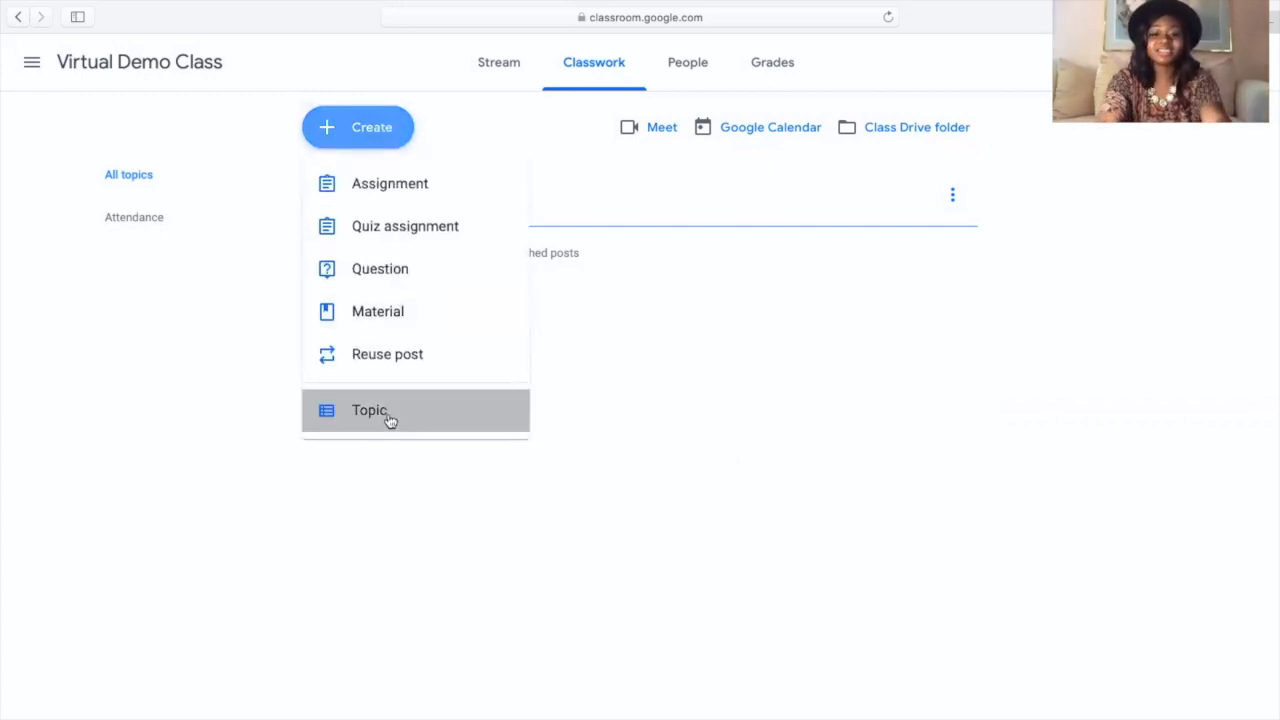
text(Virtual )
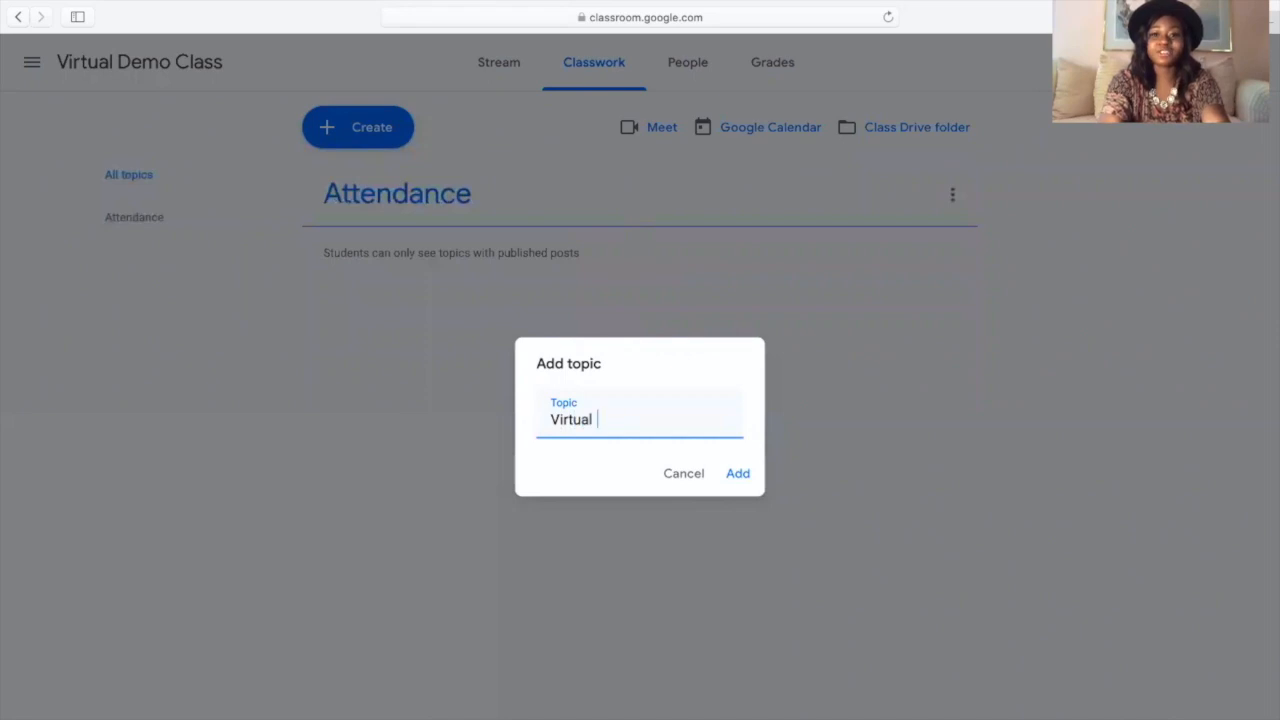
text(Data Wall)
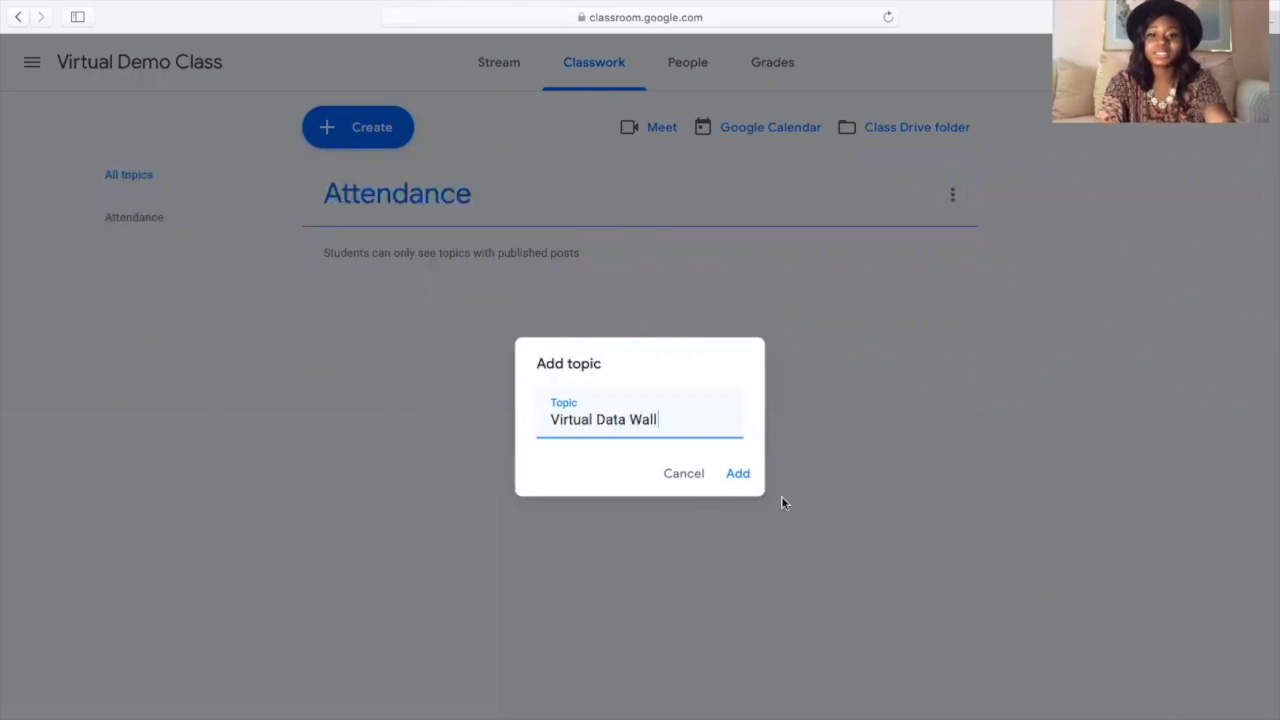
click(740, 477)
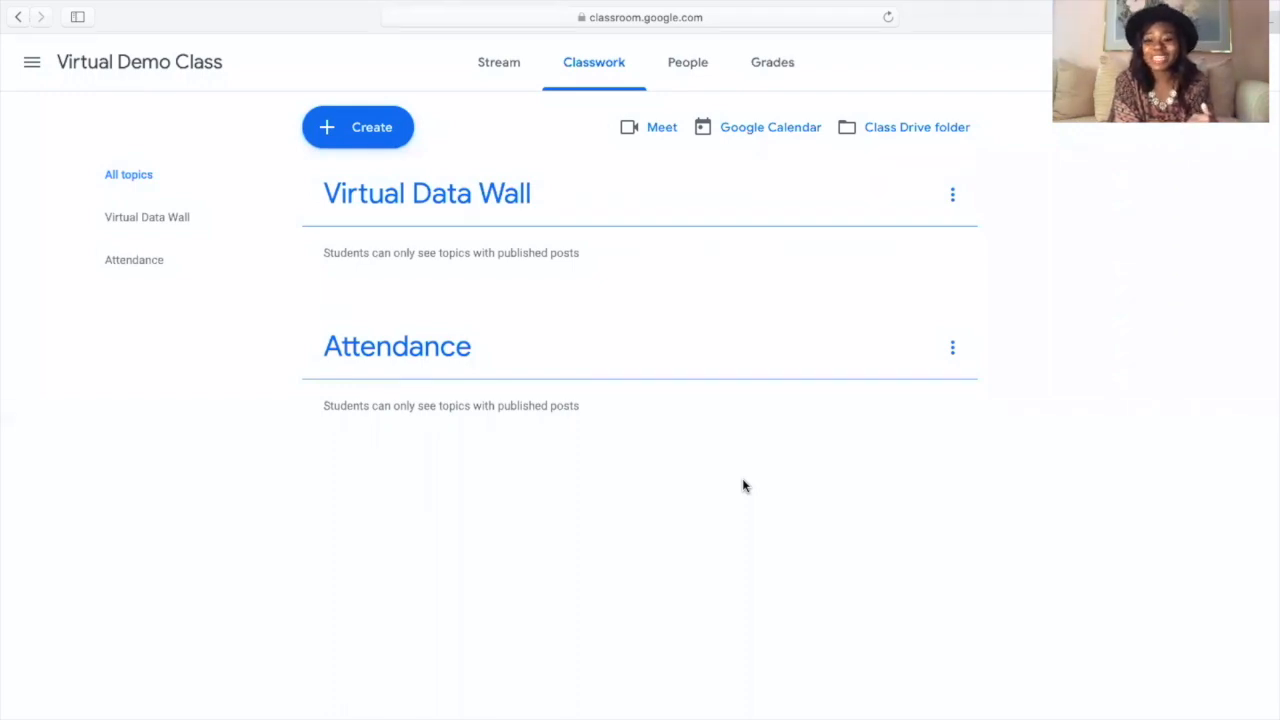
Add a classwork topic named "Science & Social Studies Lessons and Lesson Recordings"
click(371, 128)
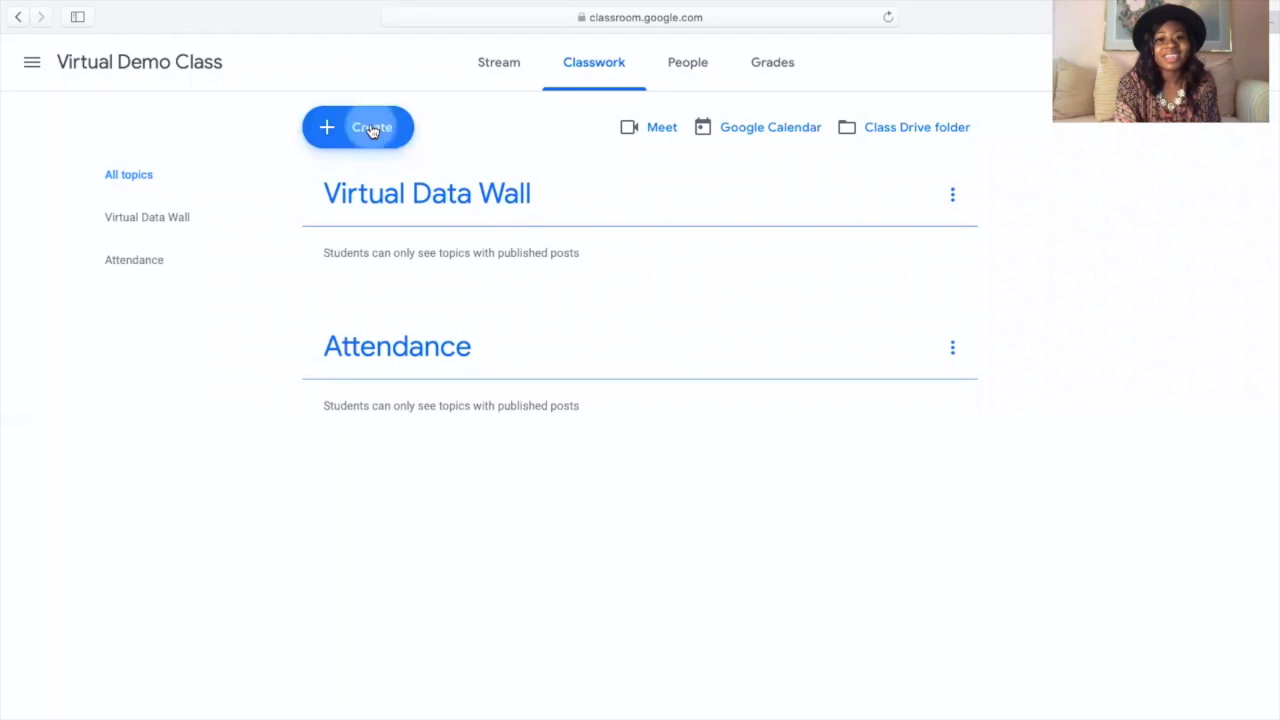
click(405, 419)
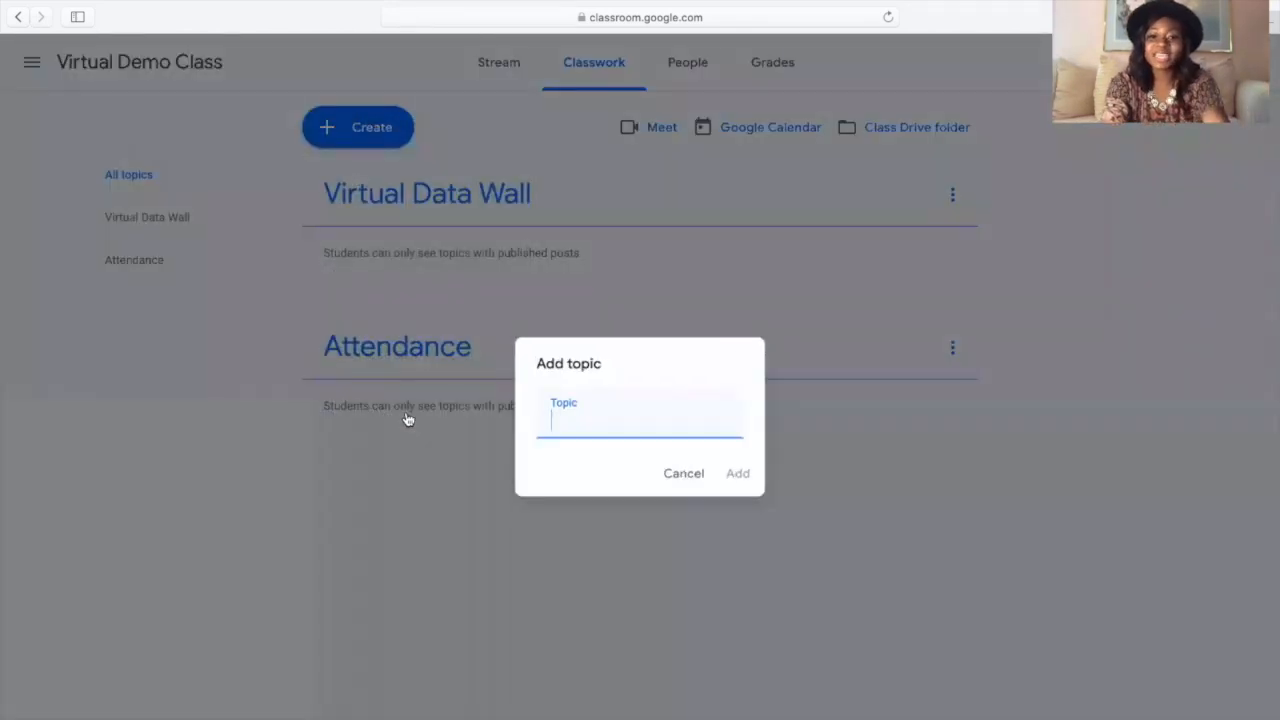
text(Science)
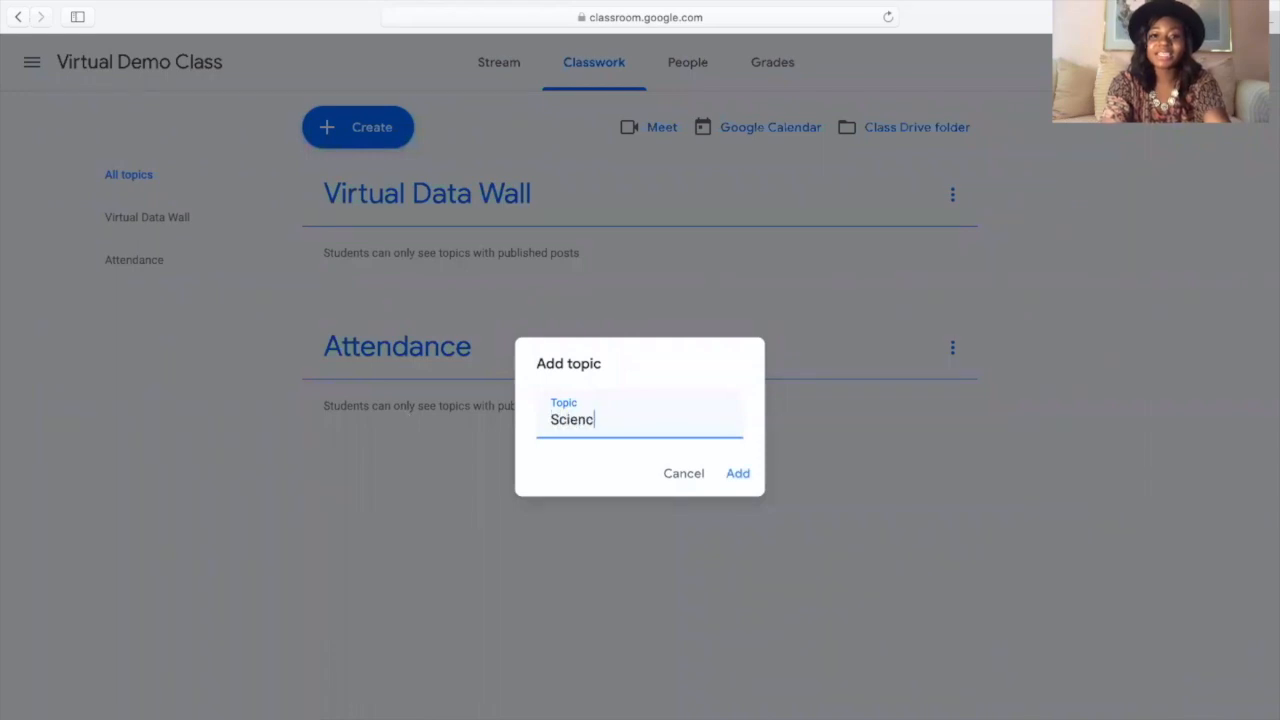
text(& Social Stu)
text(fdir)
key(BackSpace)
key(BackSpace)
key(BackSpace)
text(fir)
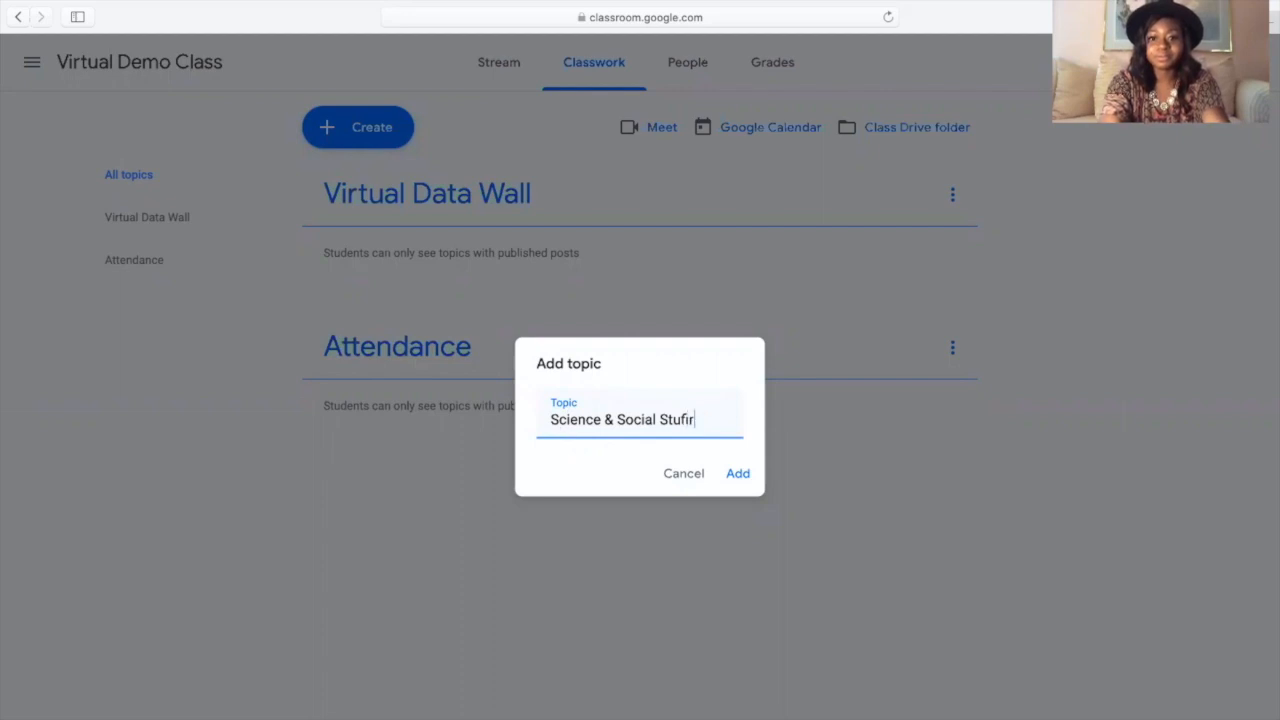
text(ies Le)
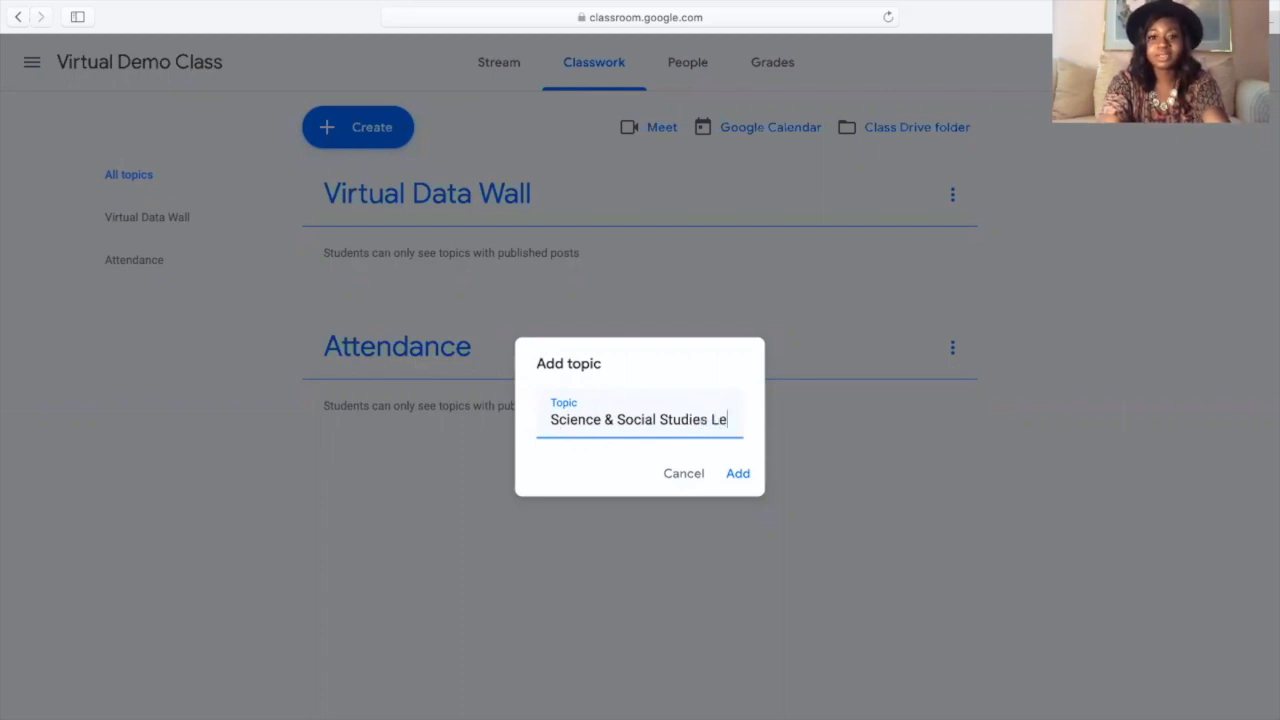
text(ssons and Lesson Recordings)
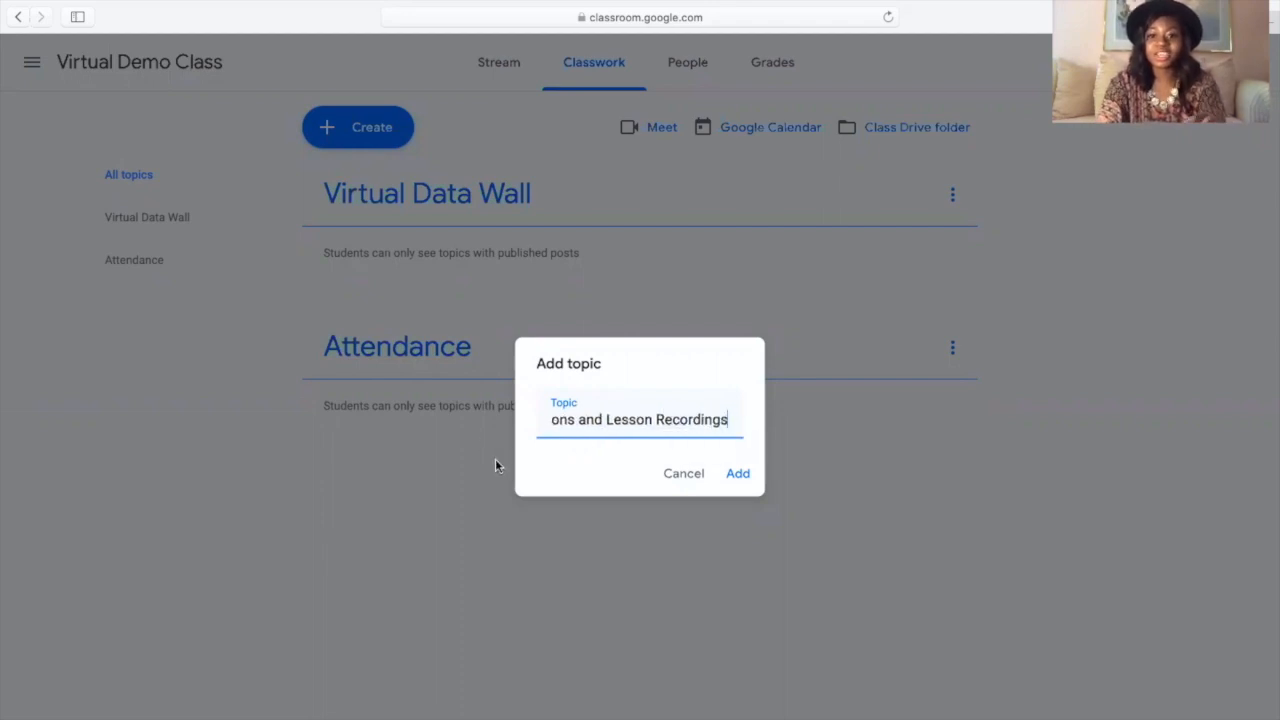
click(743, 474)
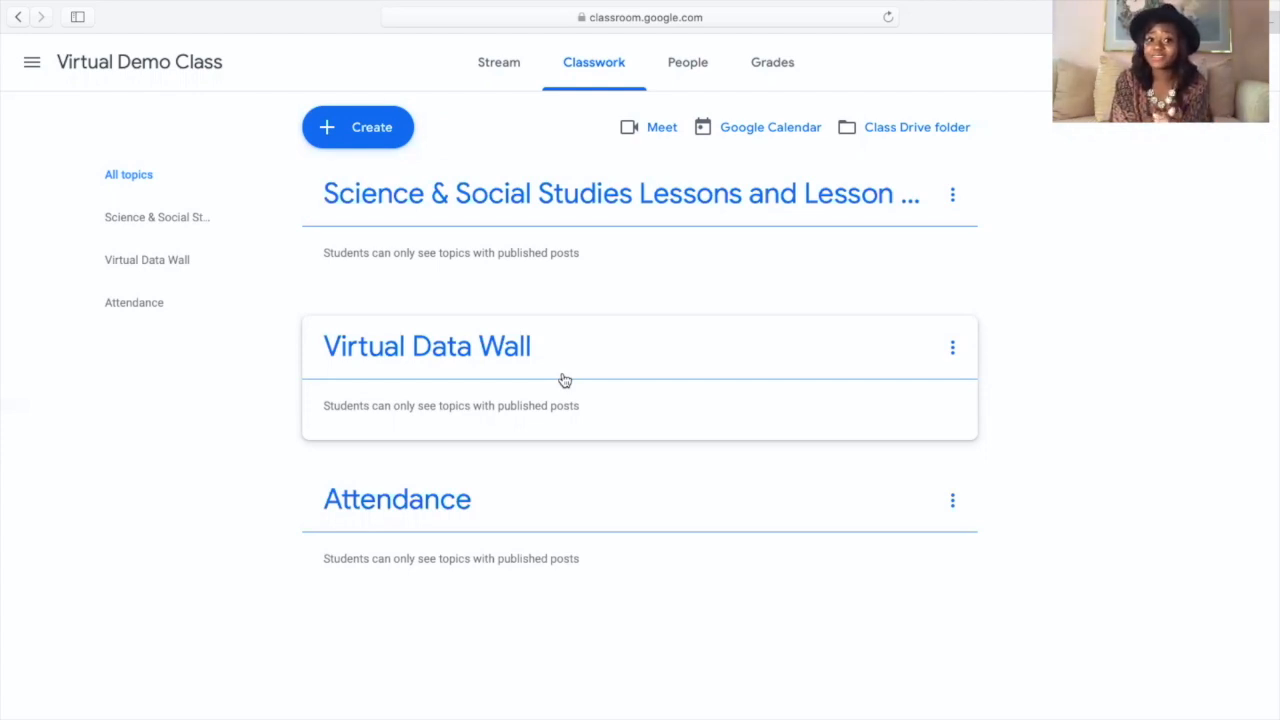
click(372, 129)
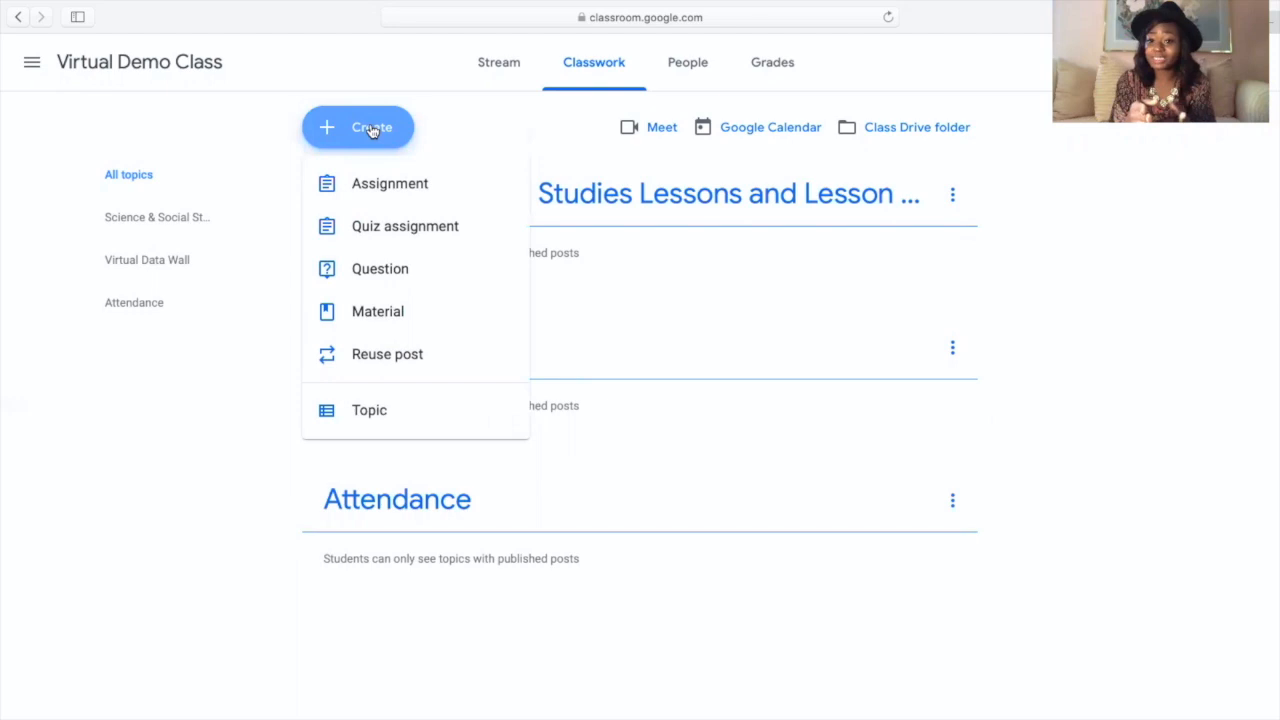
click(383, 202)
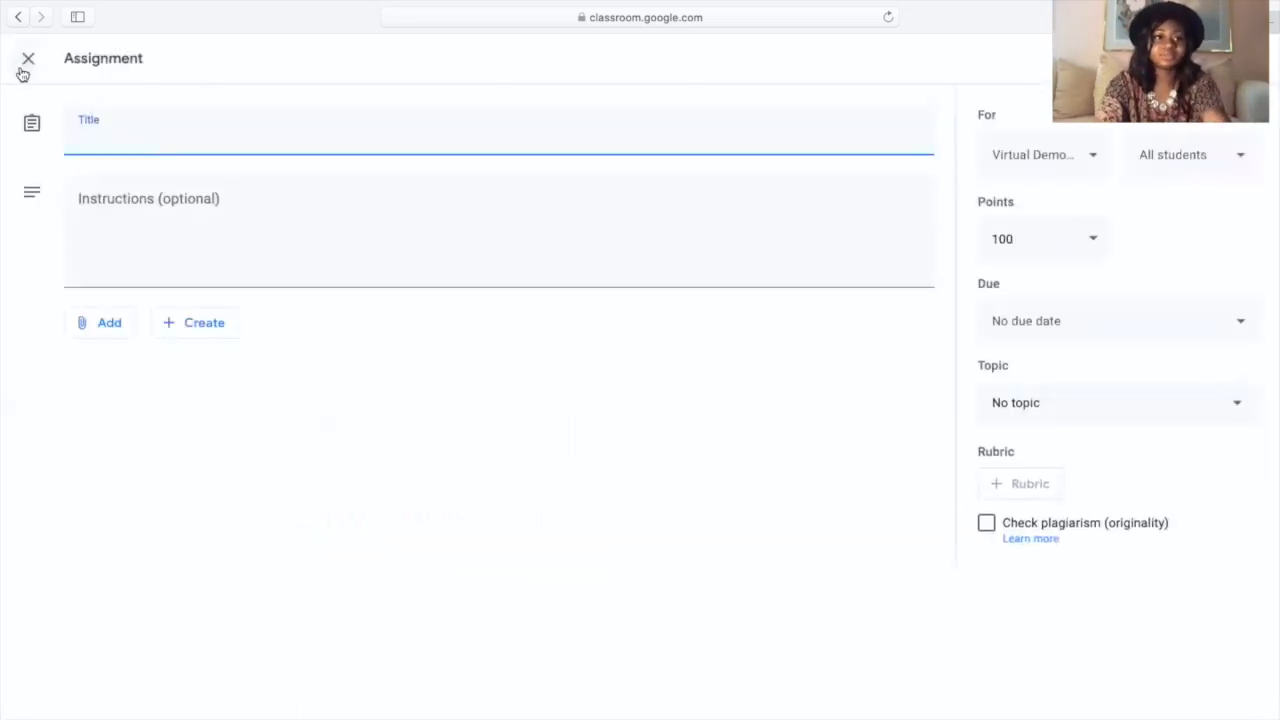
click(26, 60)
Add a separate classwork topic named "Science"
click(305, 133)
click(403, 408)
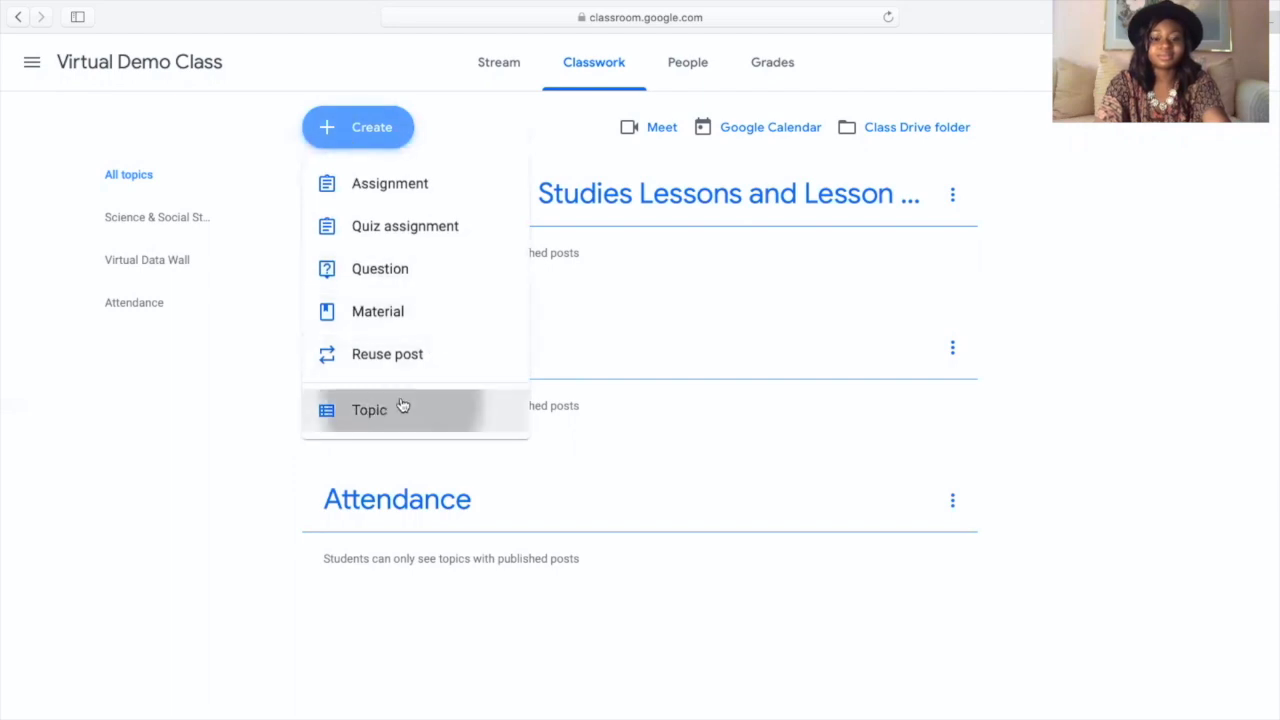
text(Science)
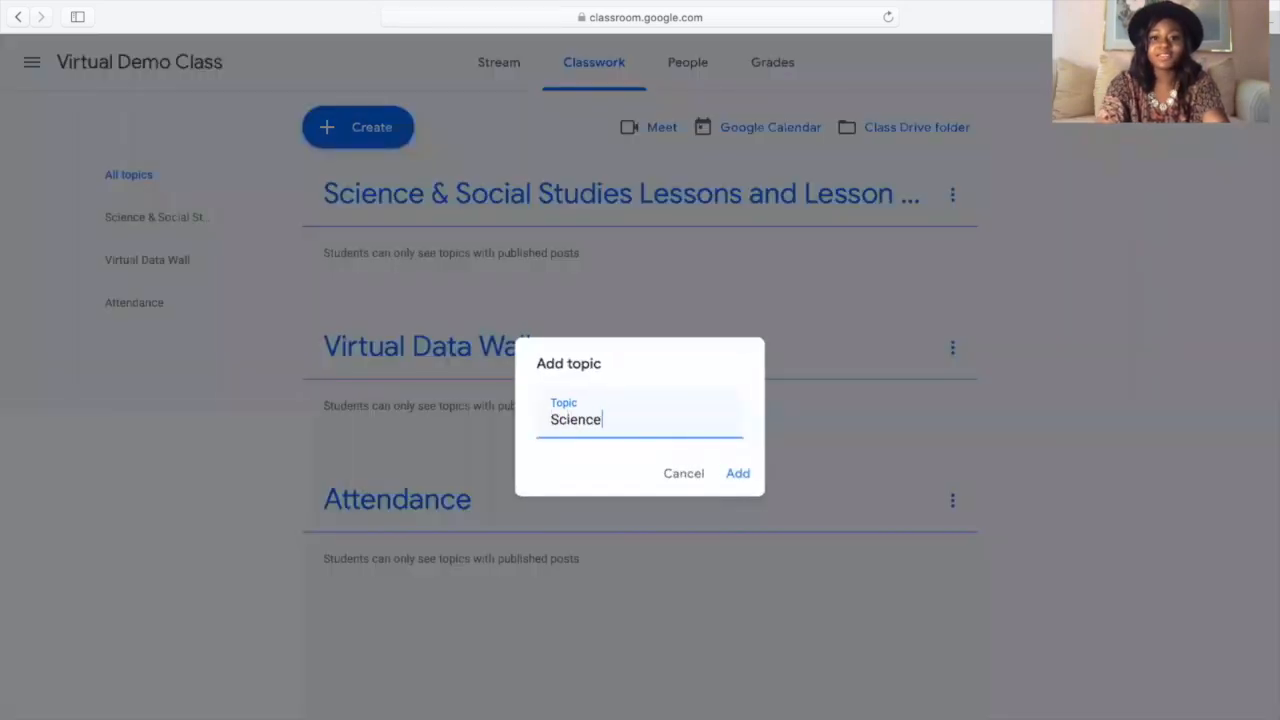
click(738, 473)
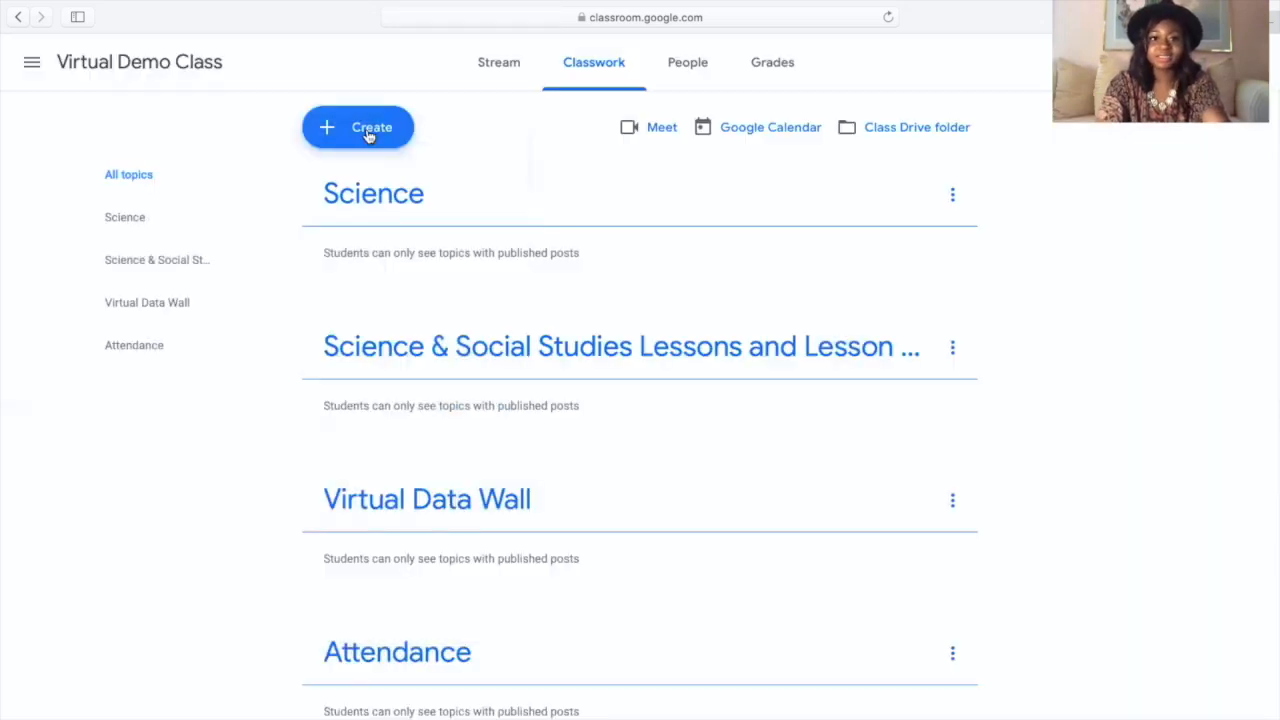
Add a separate classwork topic named "Social Studies"
click(366, 138)
click(390, 408)
text(Social Studies)
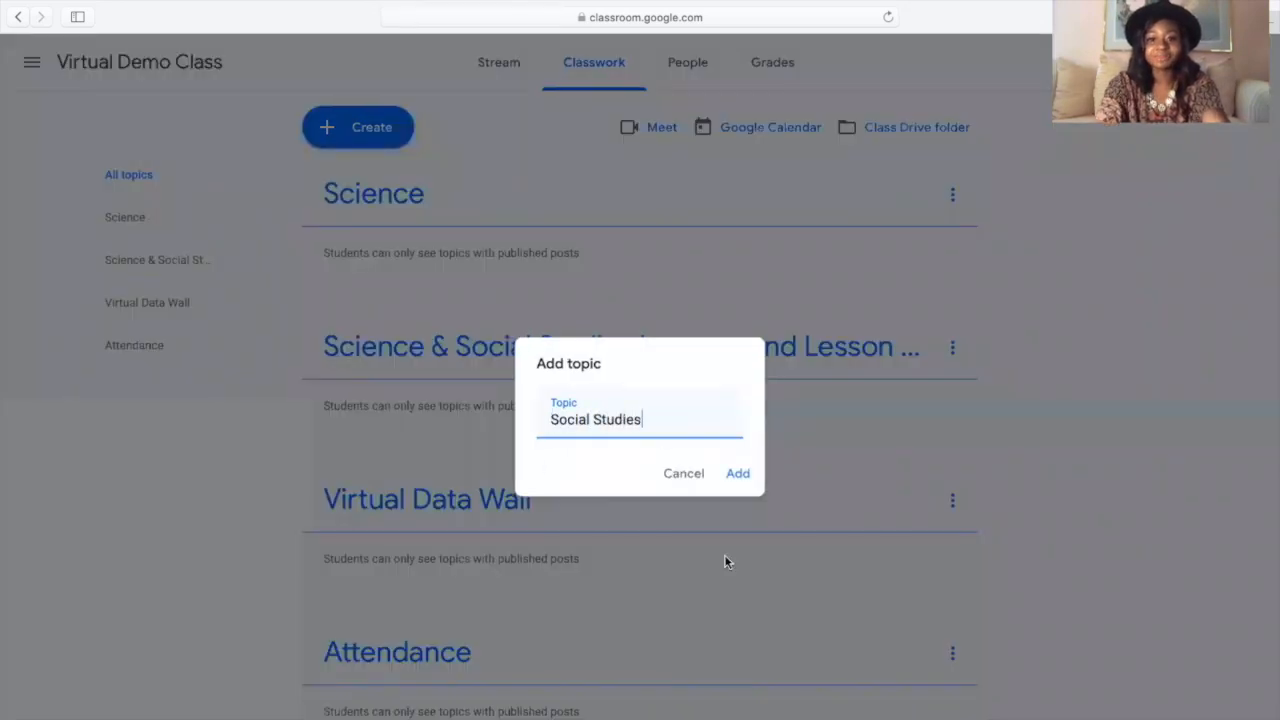
click(748, 479)
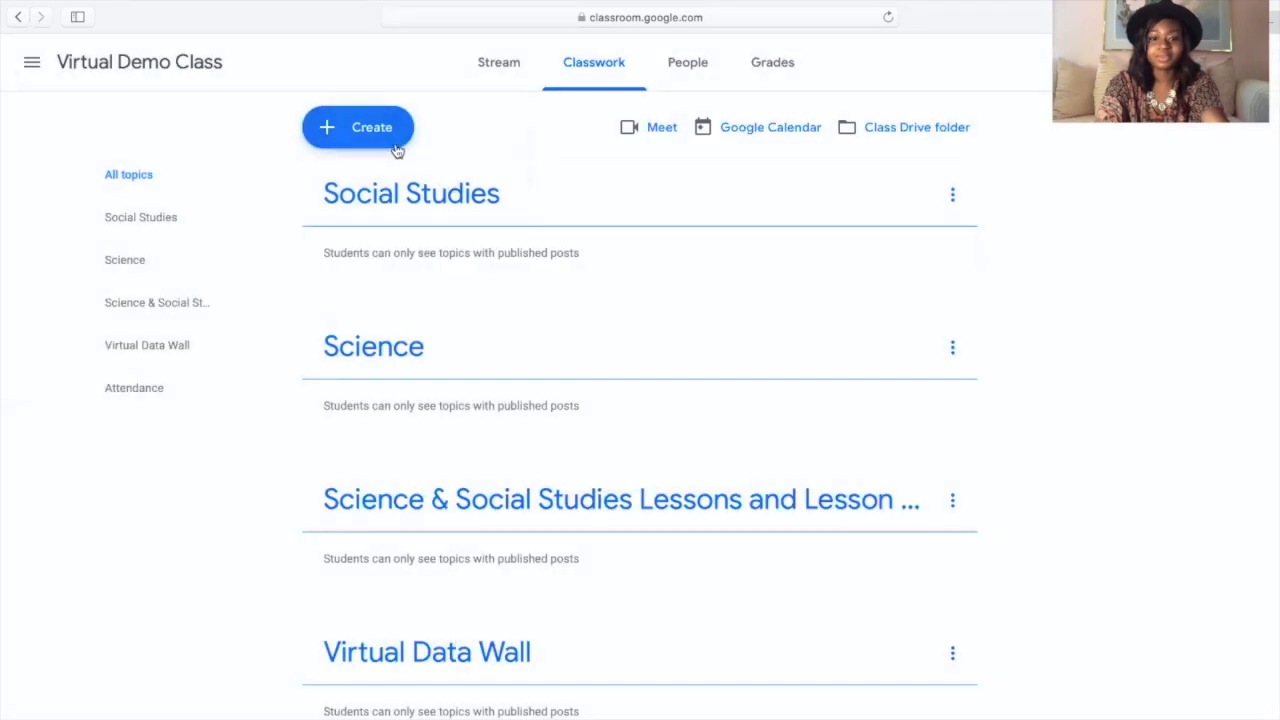
Add a classwork topic named "Homework"
click(396, 138)
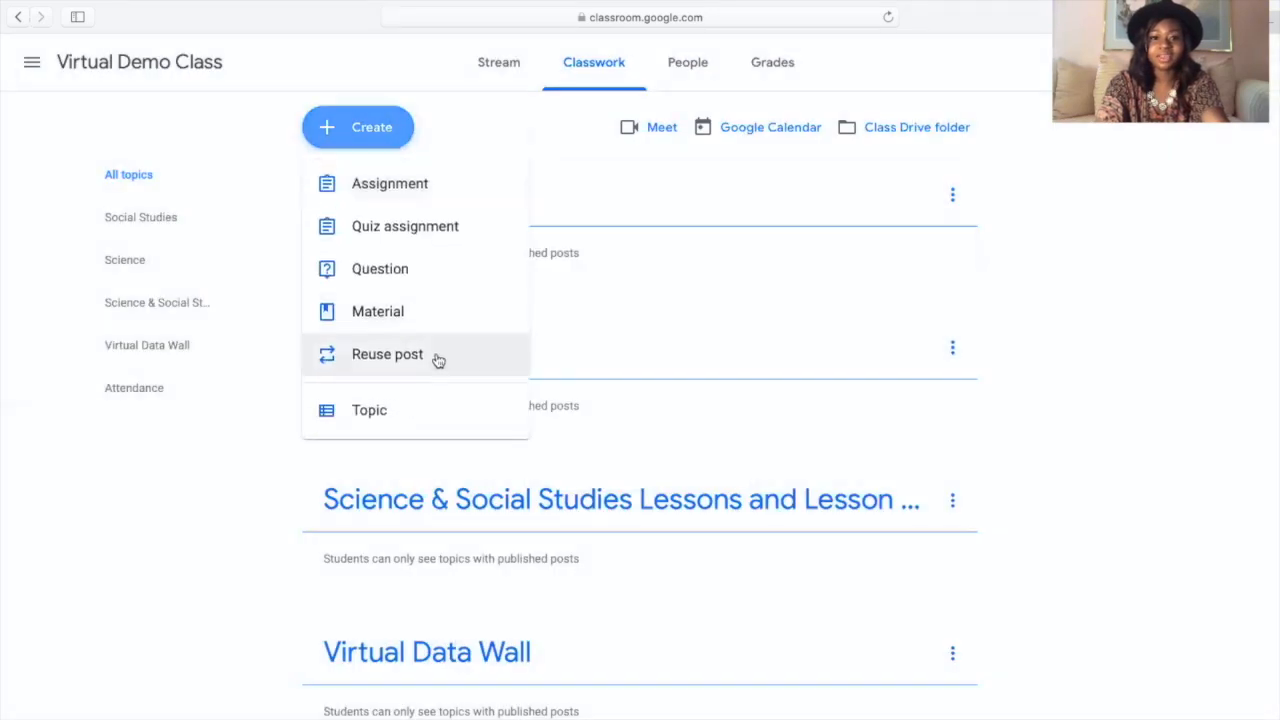
click(411, 417)
text(Homework)
click(738, 476)
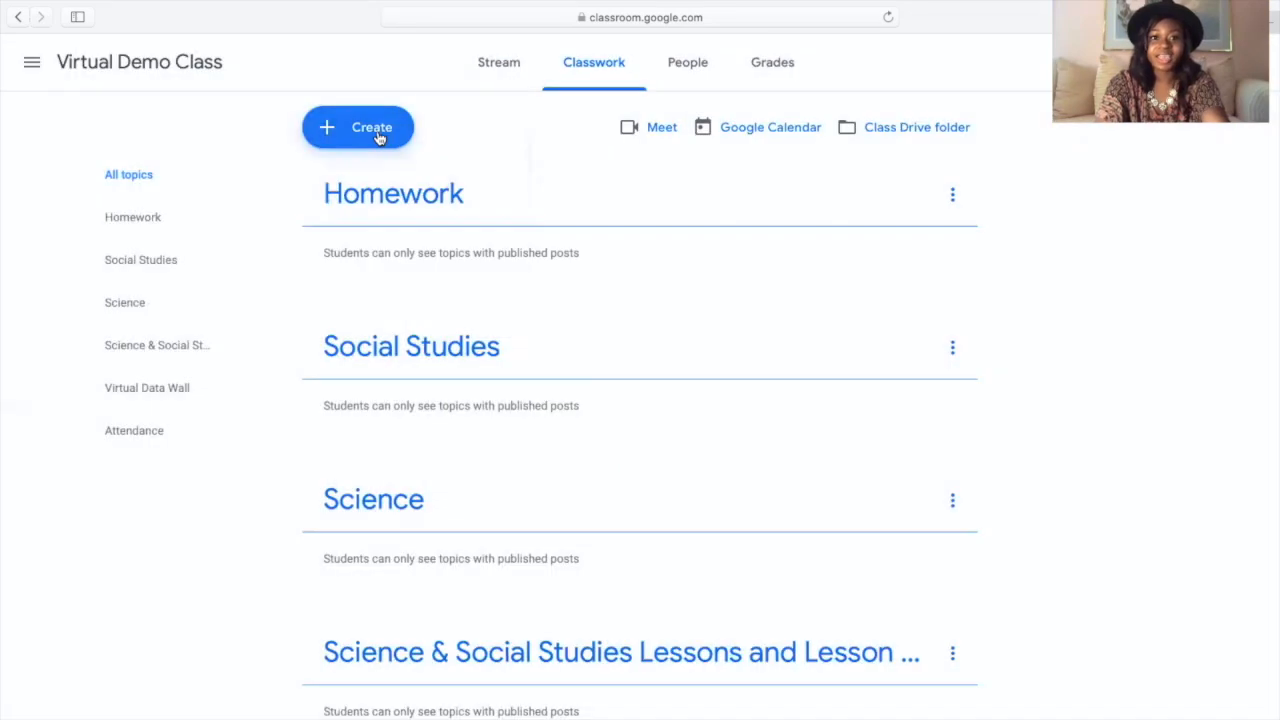
Add a classwork topic named "Assessments (Quizzes & Tests)"
click(390, 132)
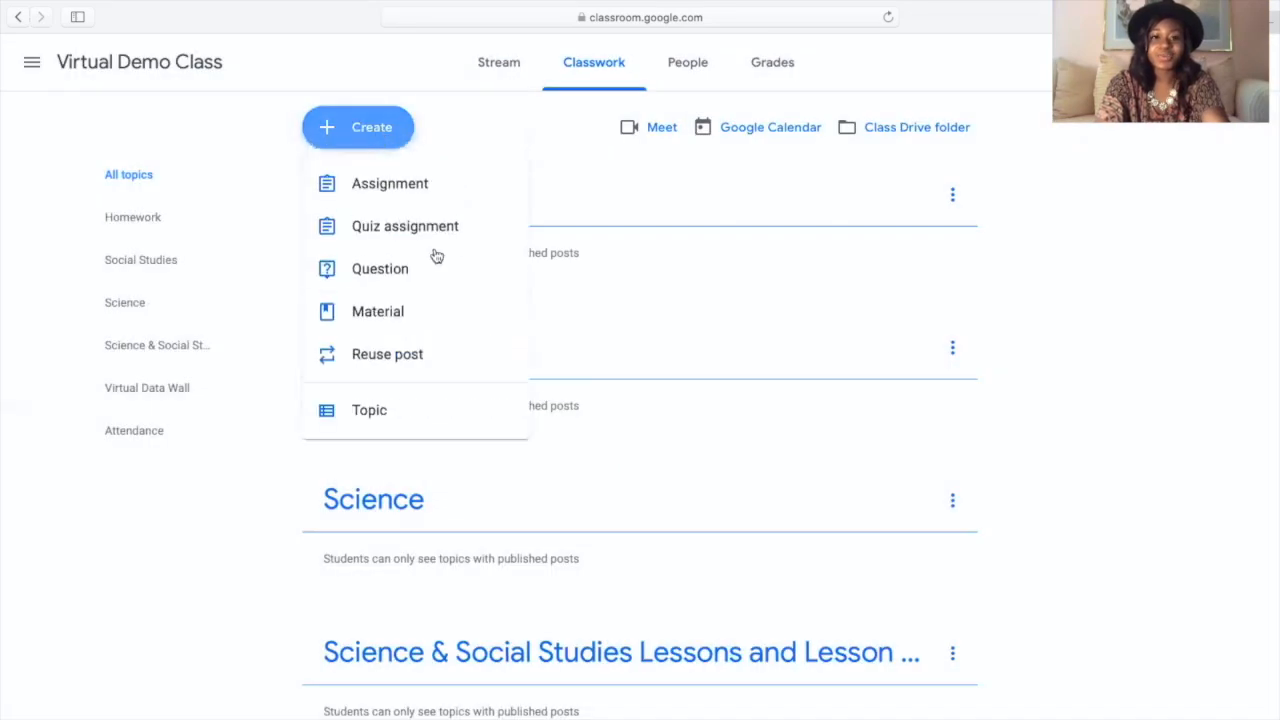
click(450, 407)
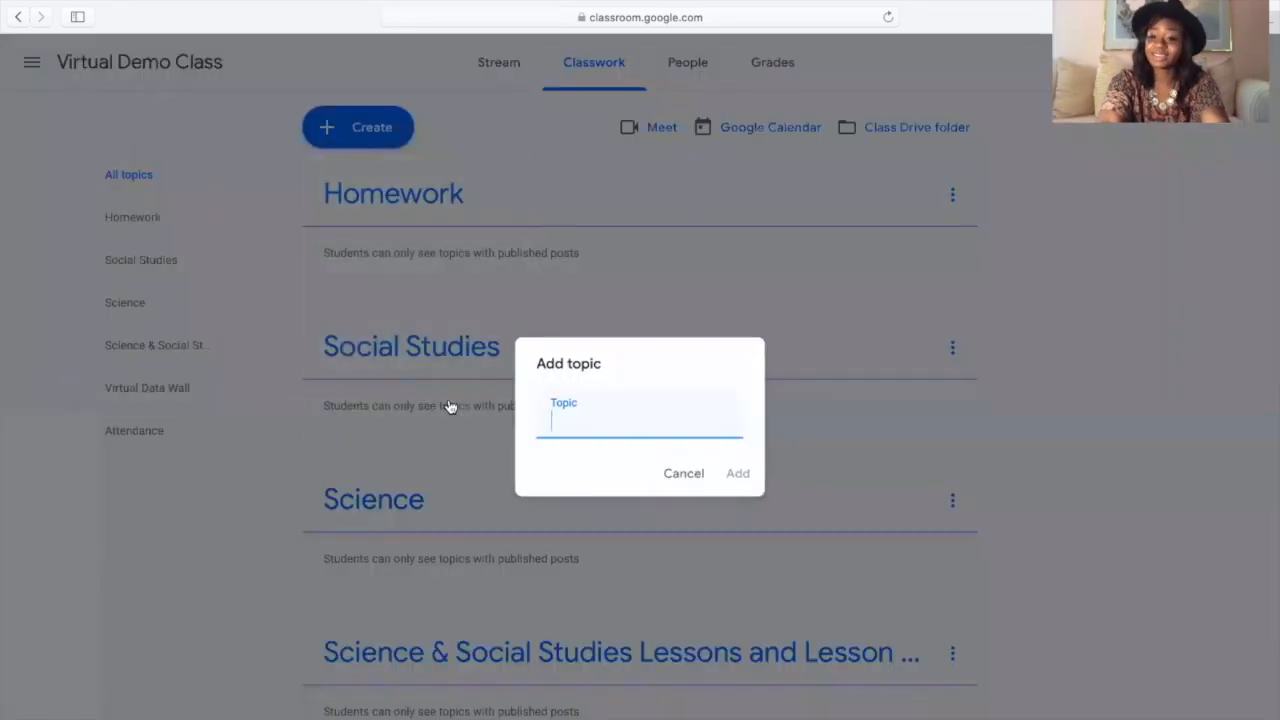
text(Asse)
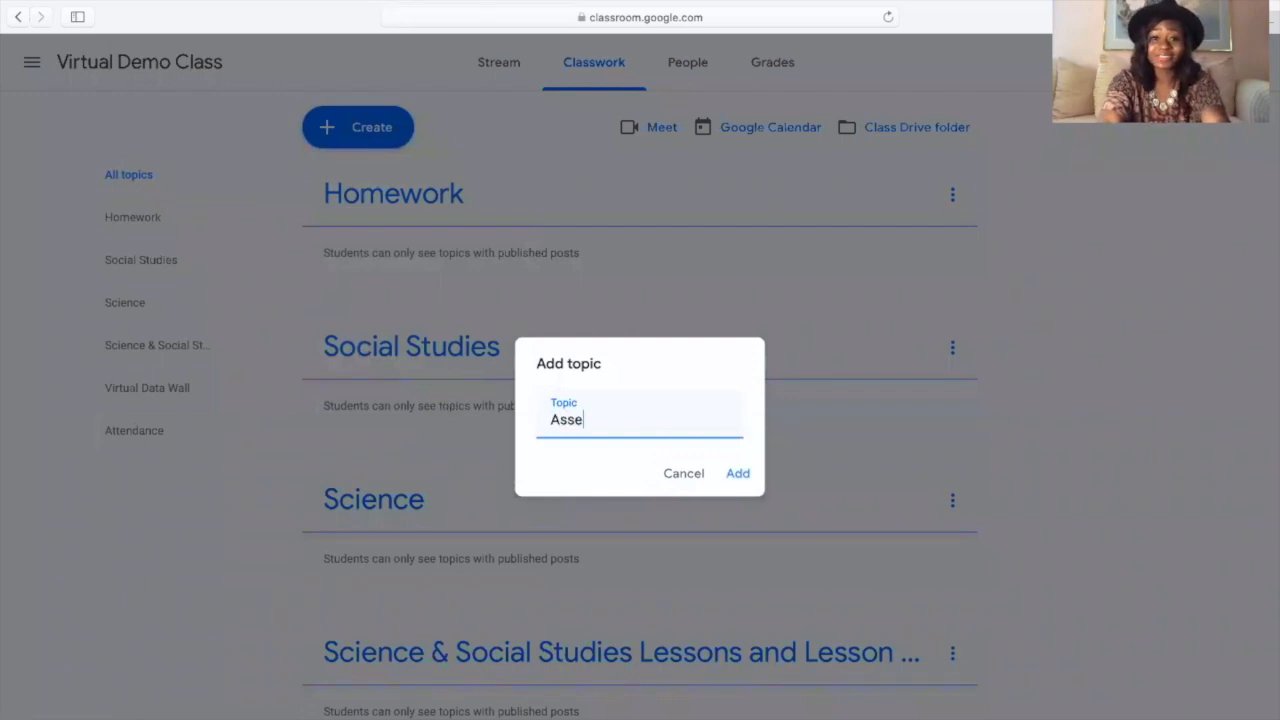
text(ssments (Q)
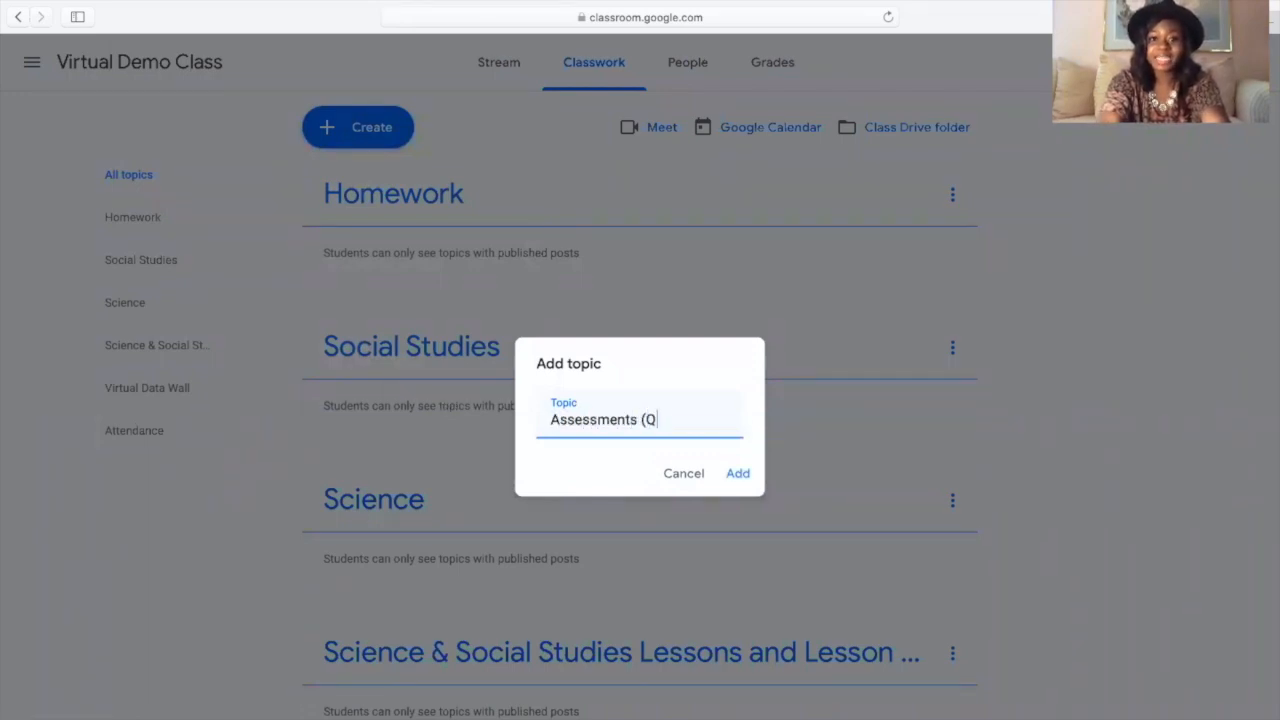
text(uizzes & Tests))
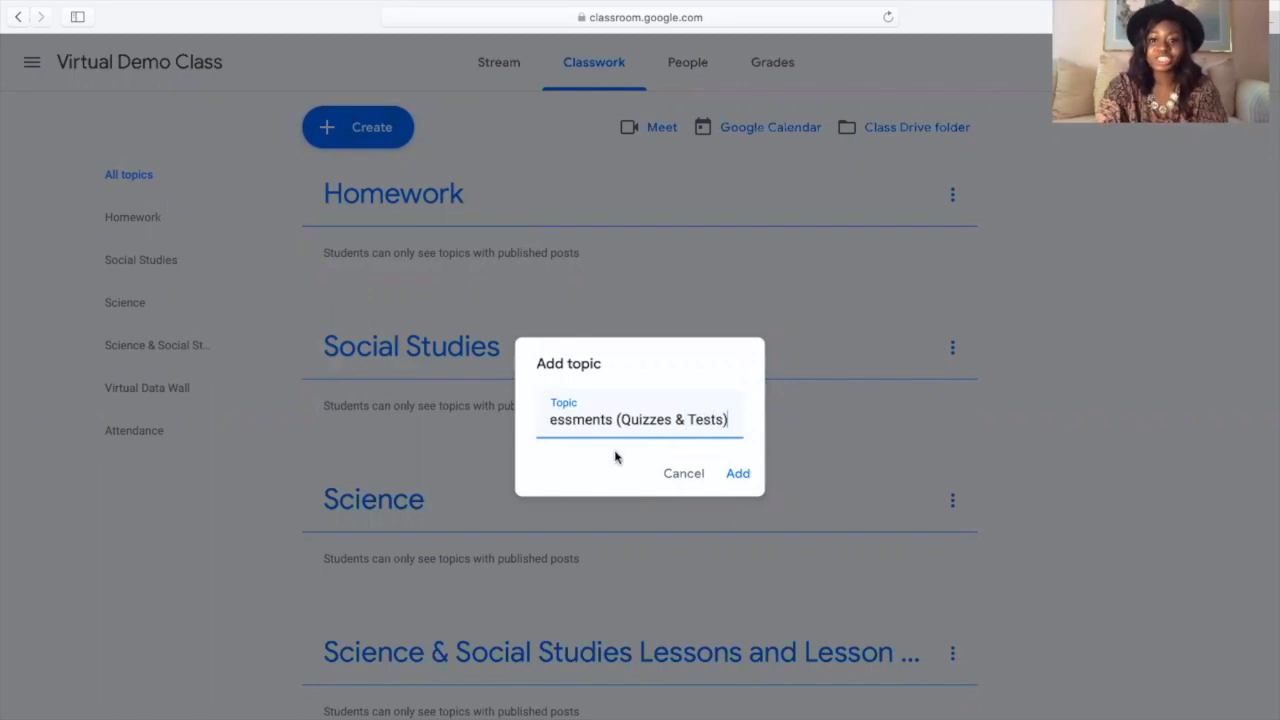
click(735, 477)
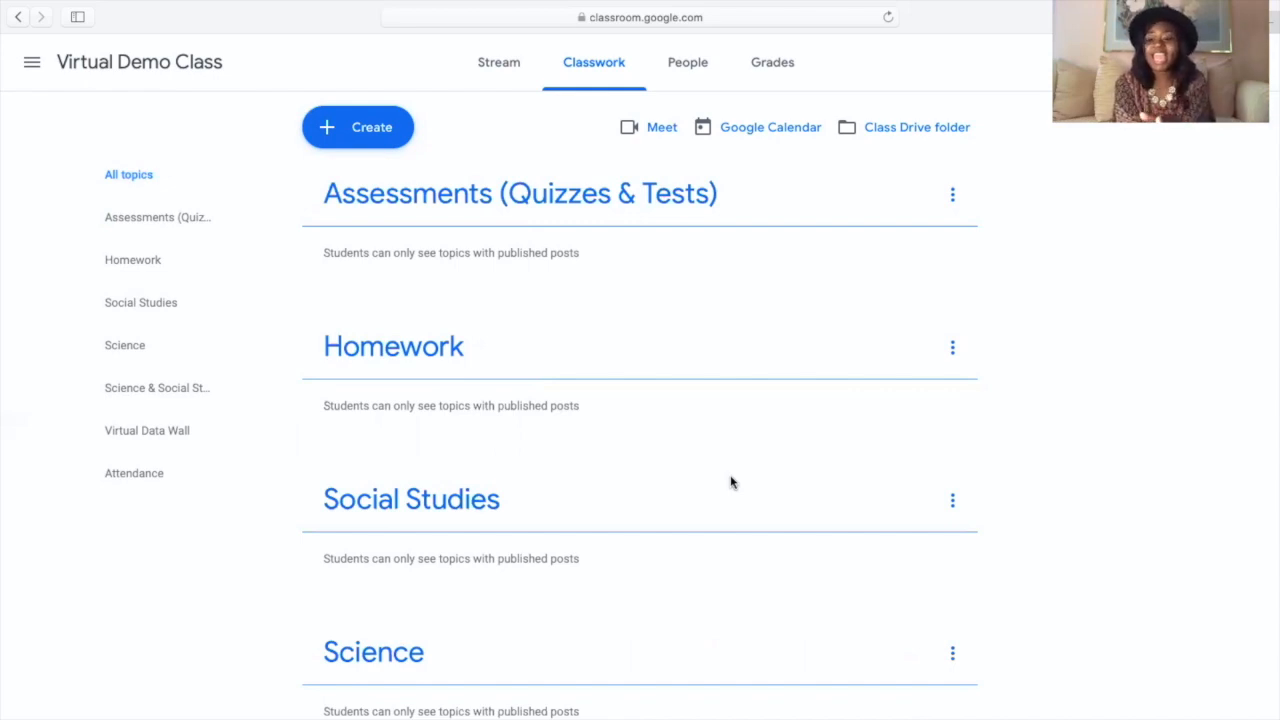
Move the Assessments (Quizzes & Tests) topic down one place so it sits below Homework
click(953, 195)
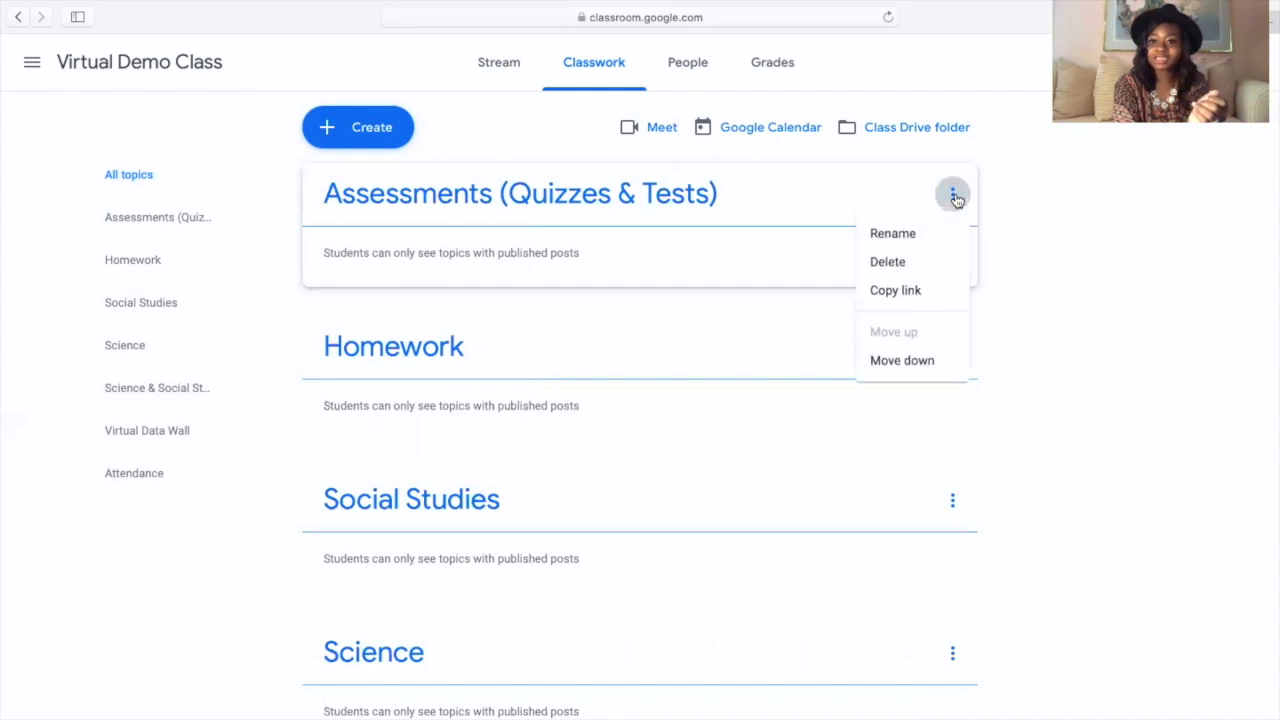
click(955, 197)
click(955, 197)
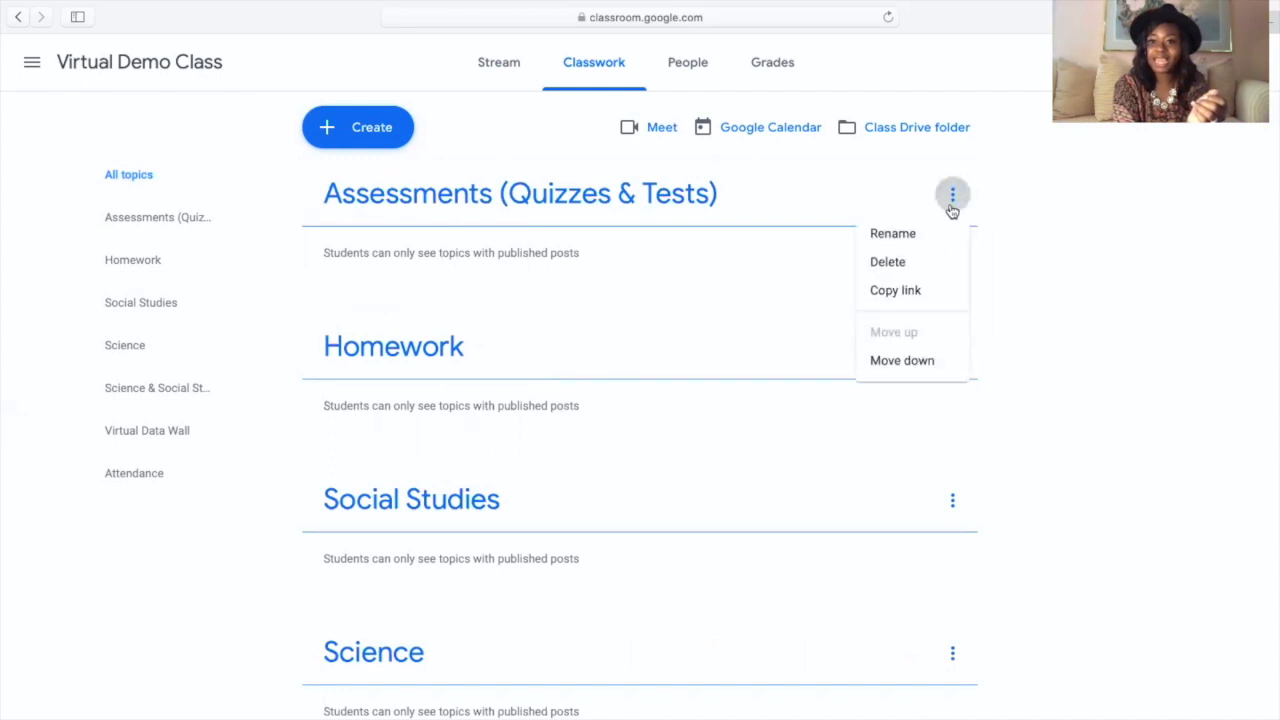
click(913, 362)
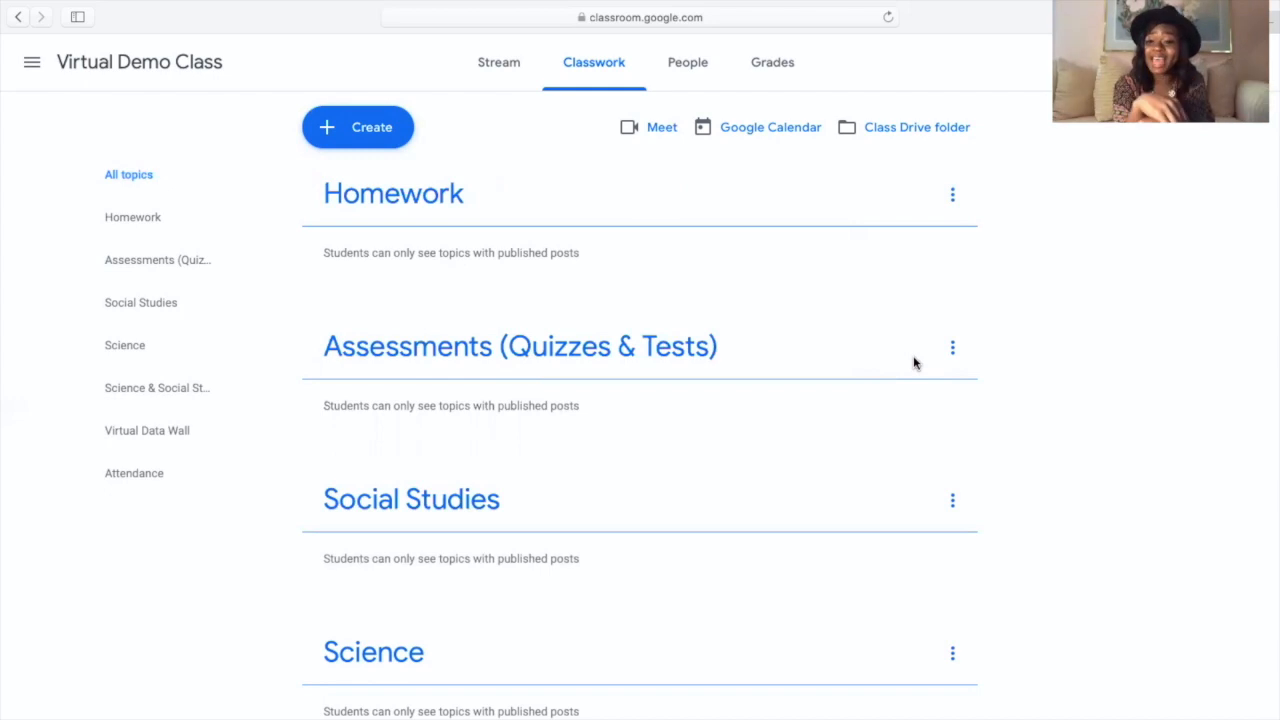
click(952, 349)
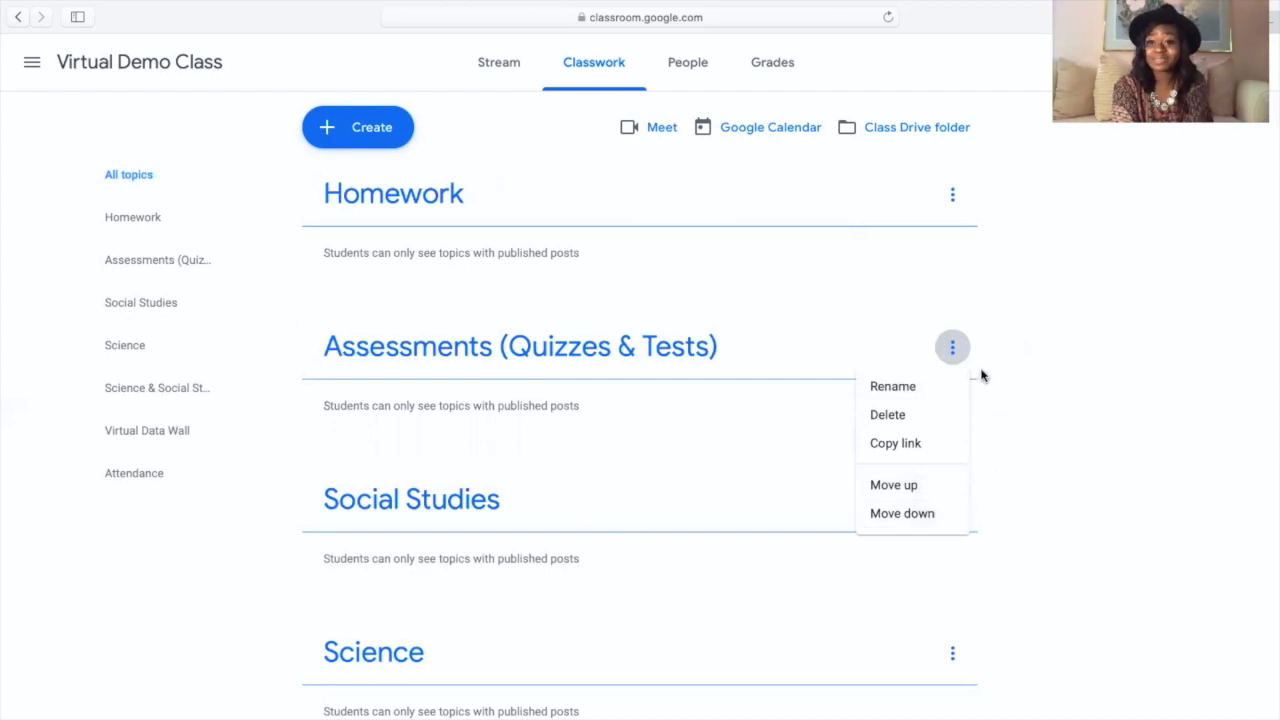
click(957, 349)
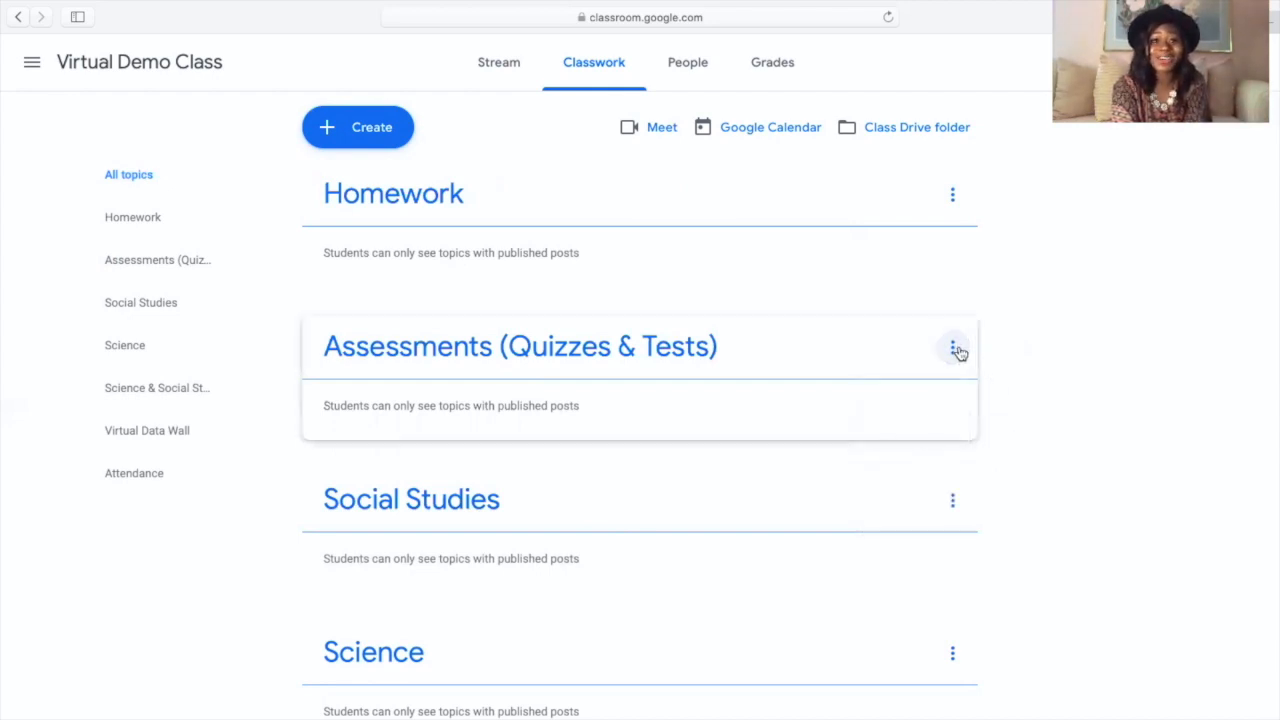
Move the Attendance topic to the start of the classwork list and place Virtual Data Wall directly below it
scroll(660, 580, down, 5)
scroll(660, 580, up, 1)
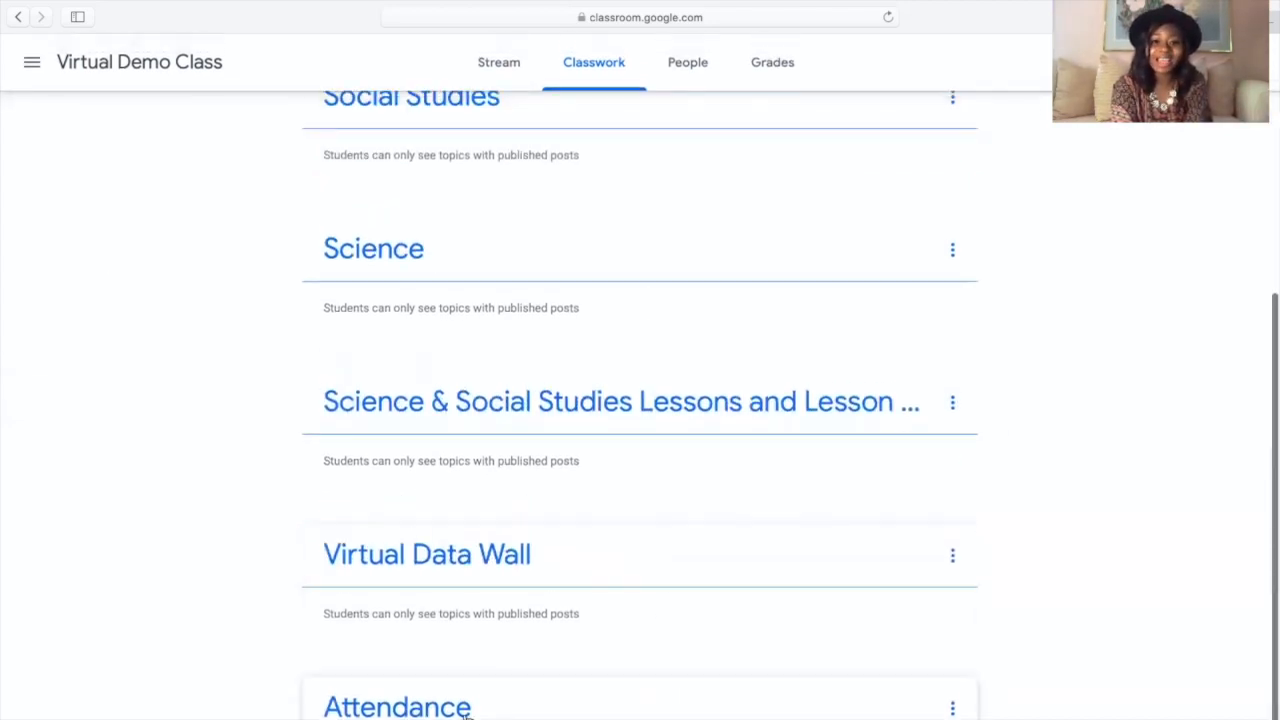
drag(465, 712, 466, 215)
scroll(449, 503, down, 6)
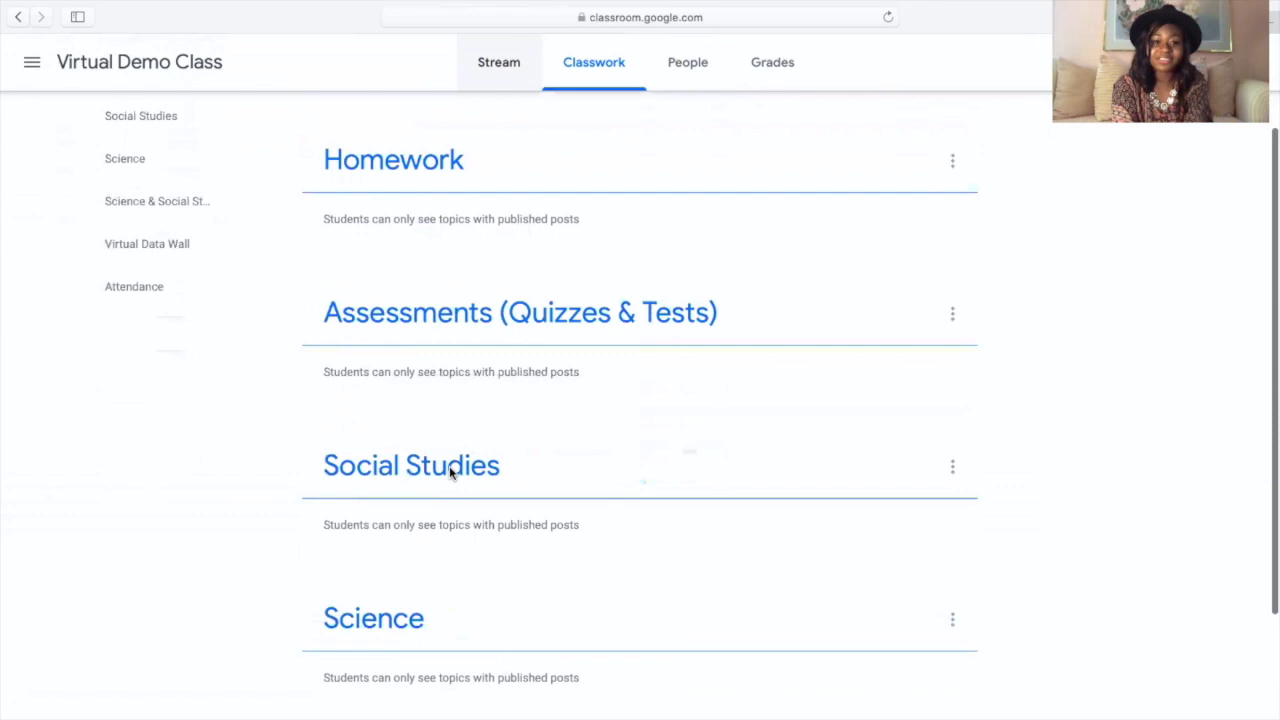
drag(409, 578, 447, 200)
Order the topics below Virtual Data Wall as Science & Social Studies Lessons and Lesson Recordings, Science, Social Studies, Assessments (Quizzes & Tests), Homework
scroll(417, 540, down, 4)
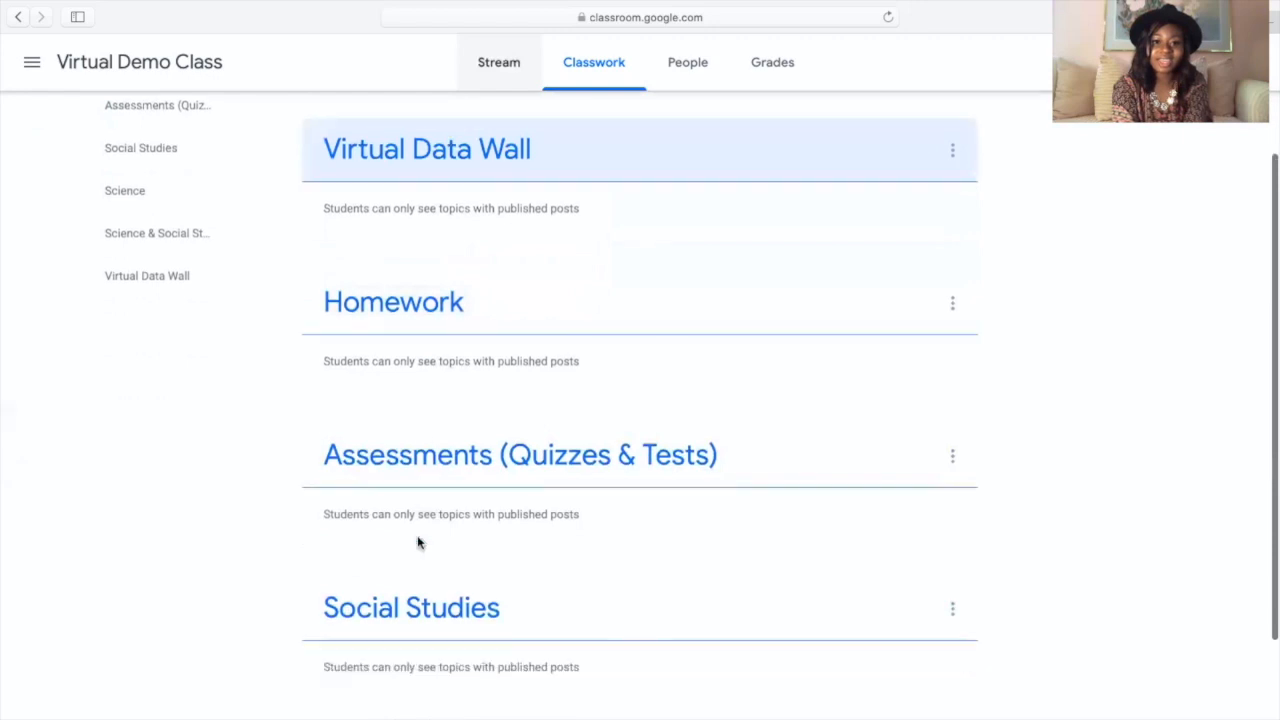
drag(409, 679, 457, 258)
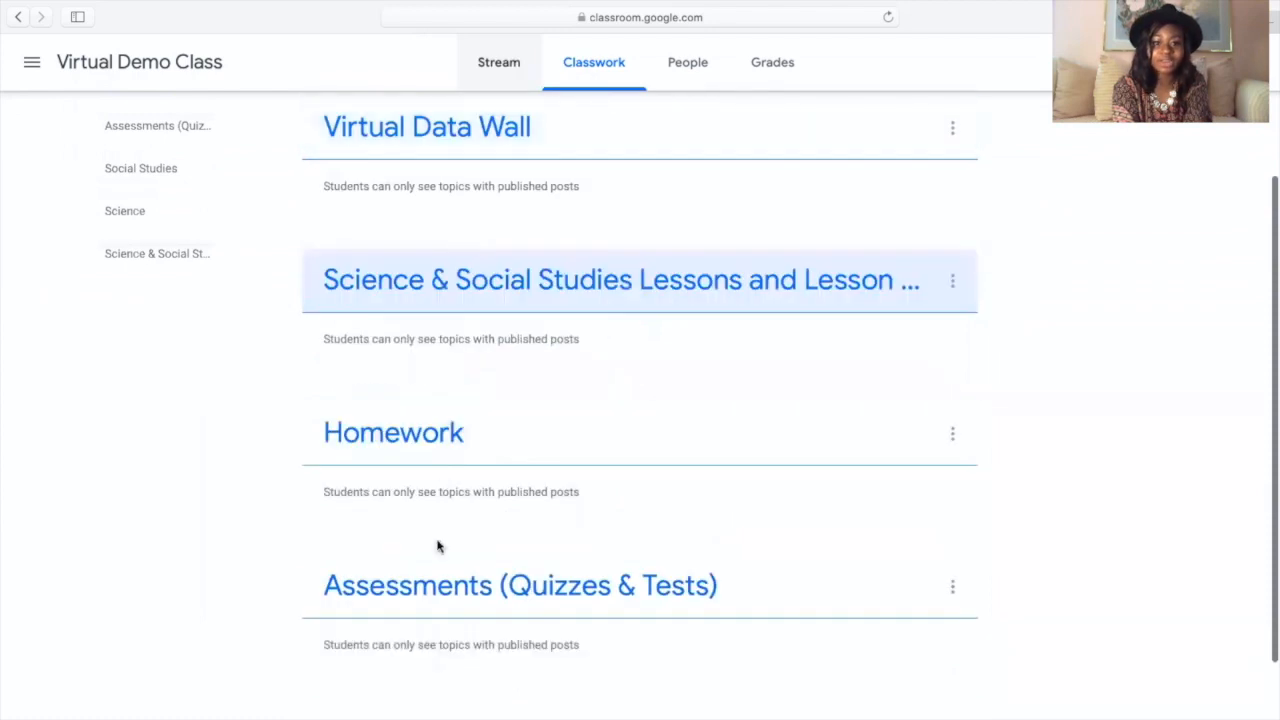
scroll(437, 546, down, 3)
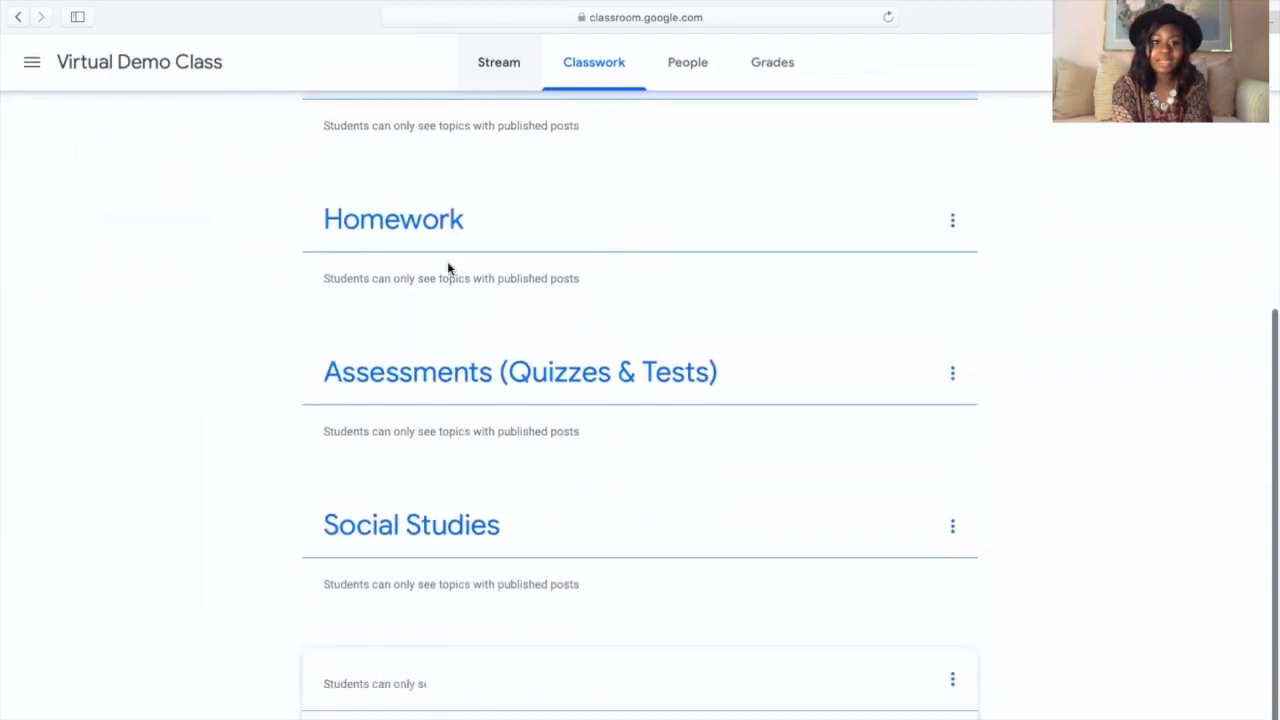
drag(380, 695, 399, 336)
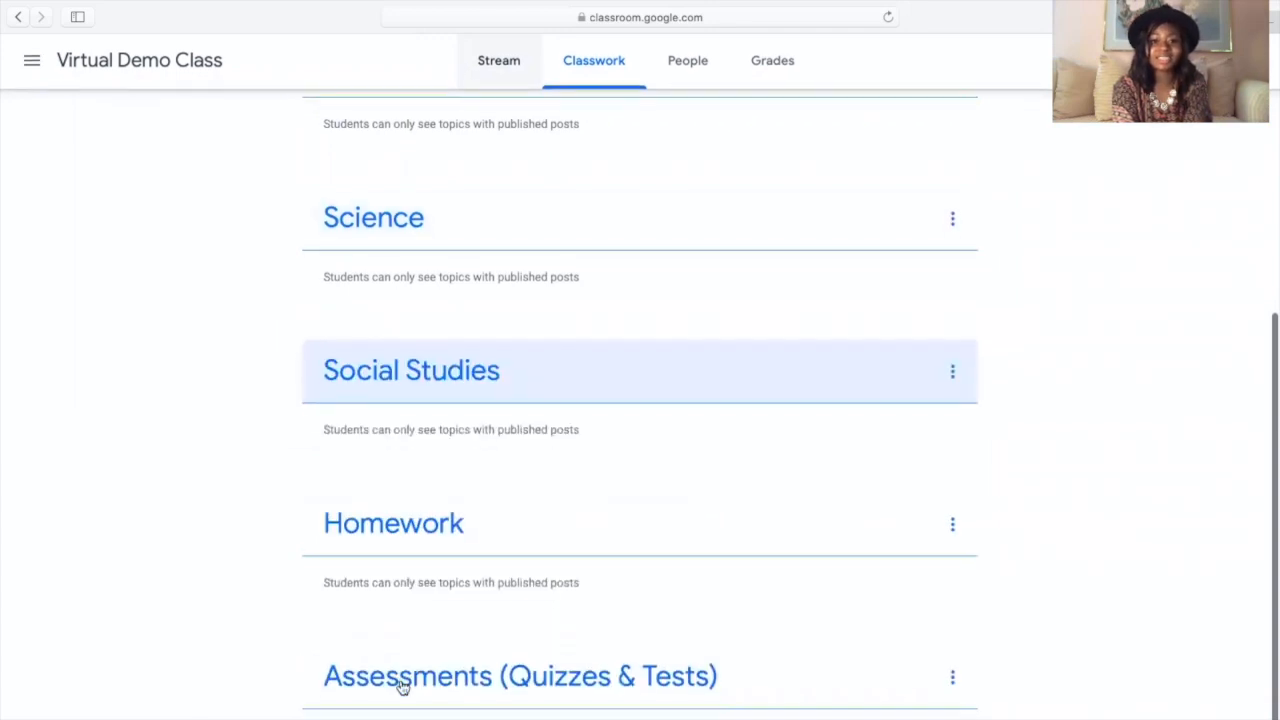
drag(402, 686, 429, 480)
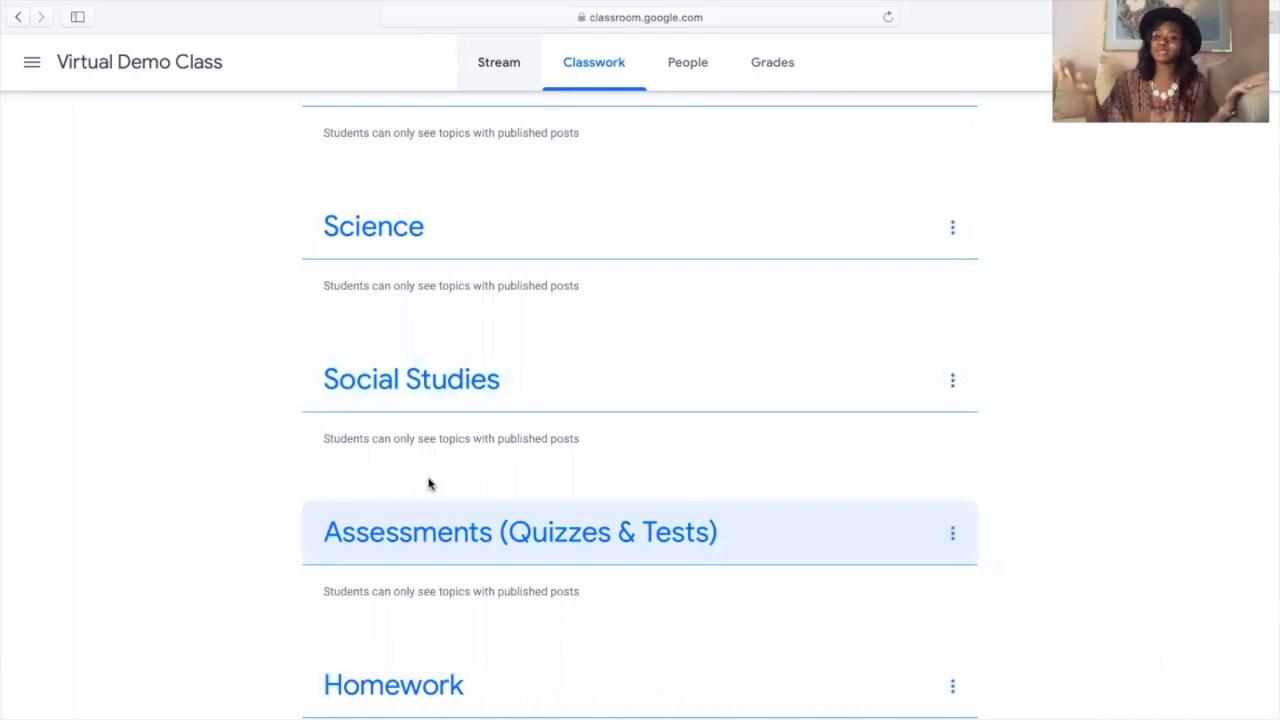
Review the order of the classwork topics from Attendance through Homework
scroll(429, 484, up, 5)
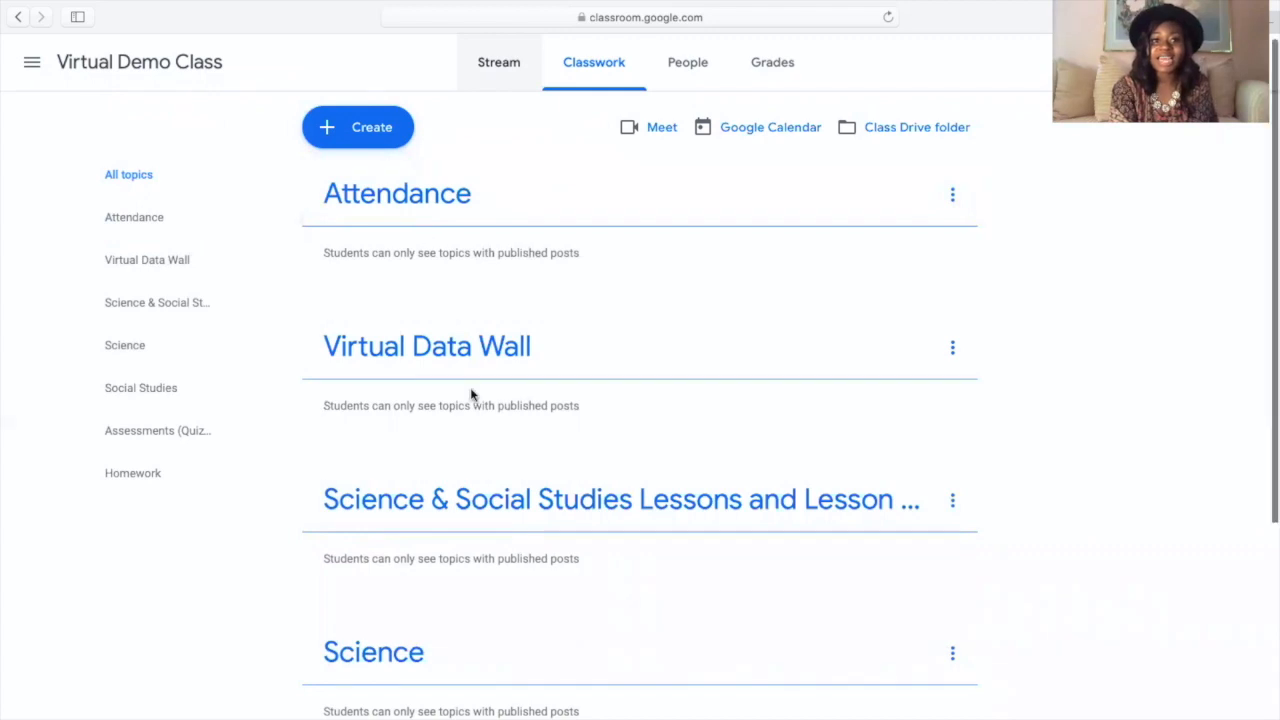
scroll(470, 395, down, 2)
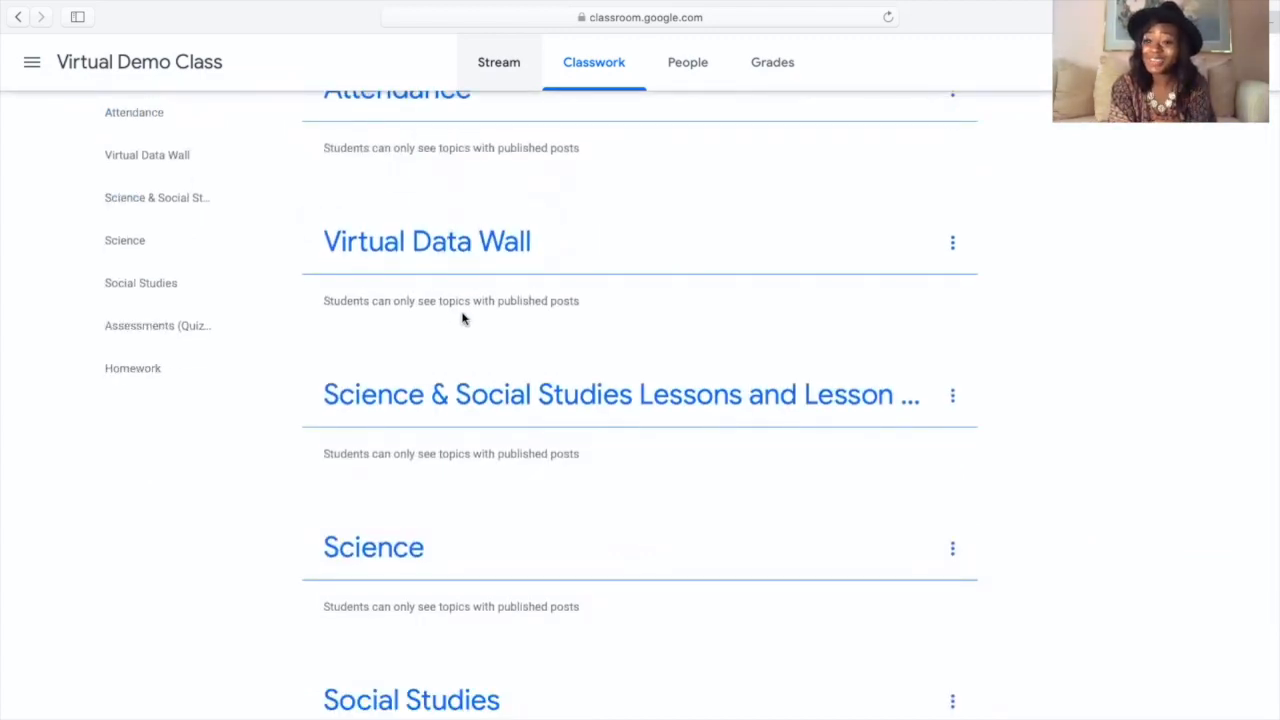
scroll(462, 318, down, 3)
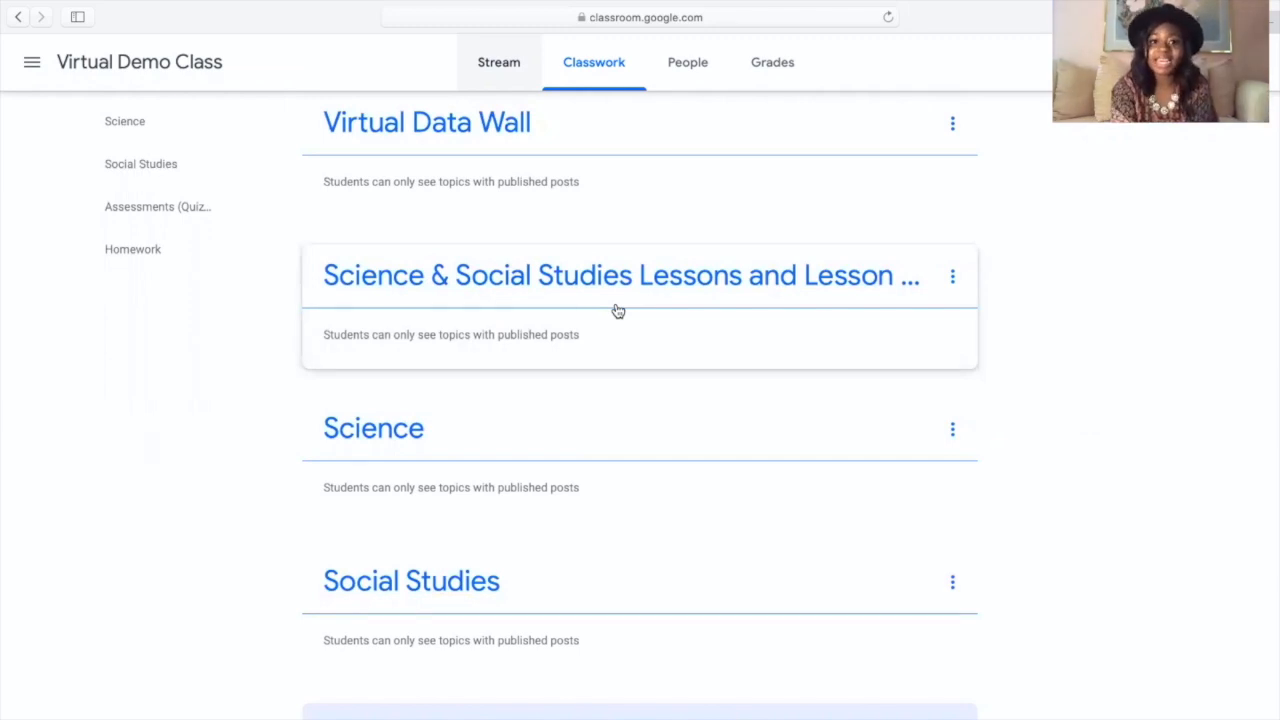
scroll(614, 310, down, 3)
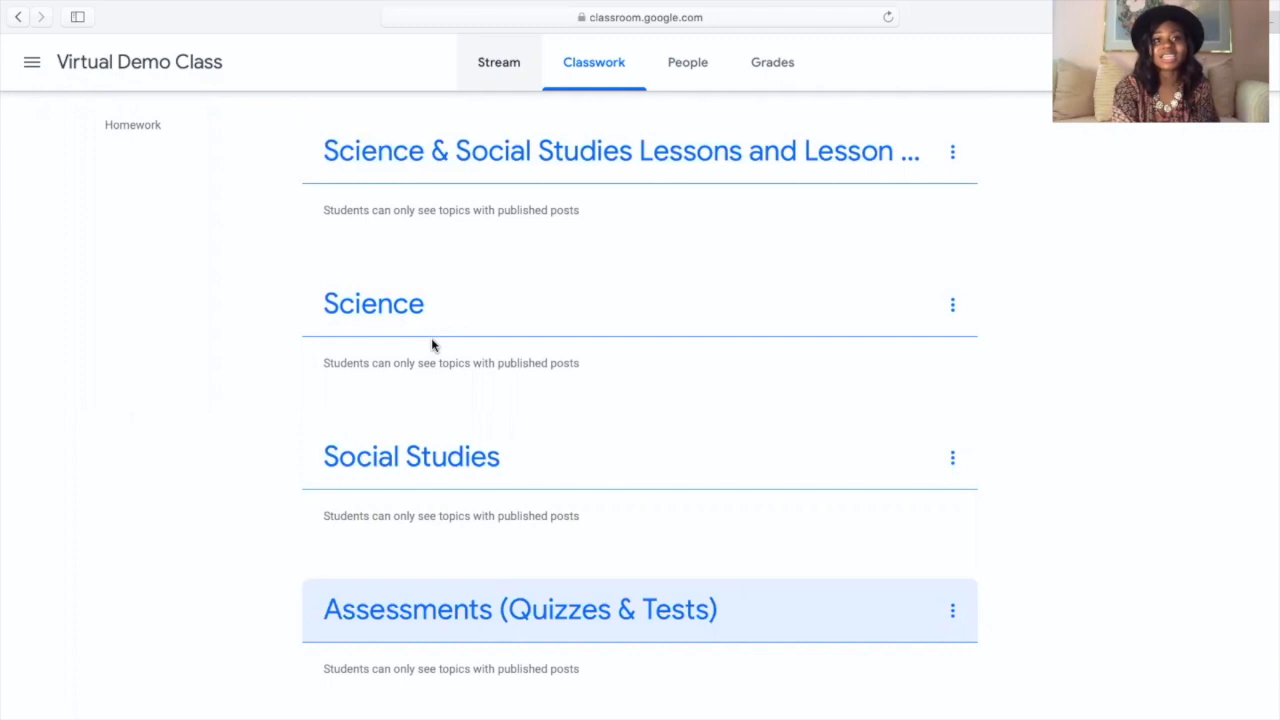
scroll(432, 345, down, 2)
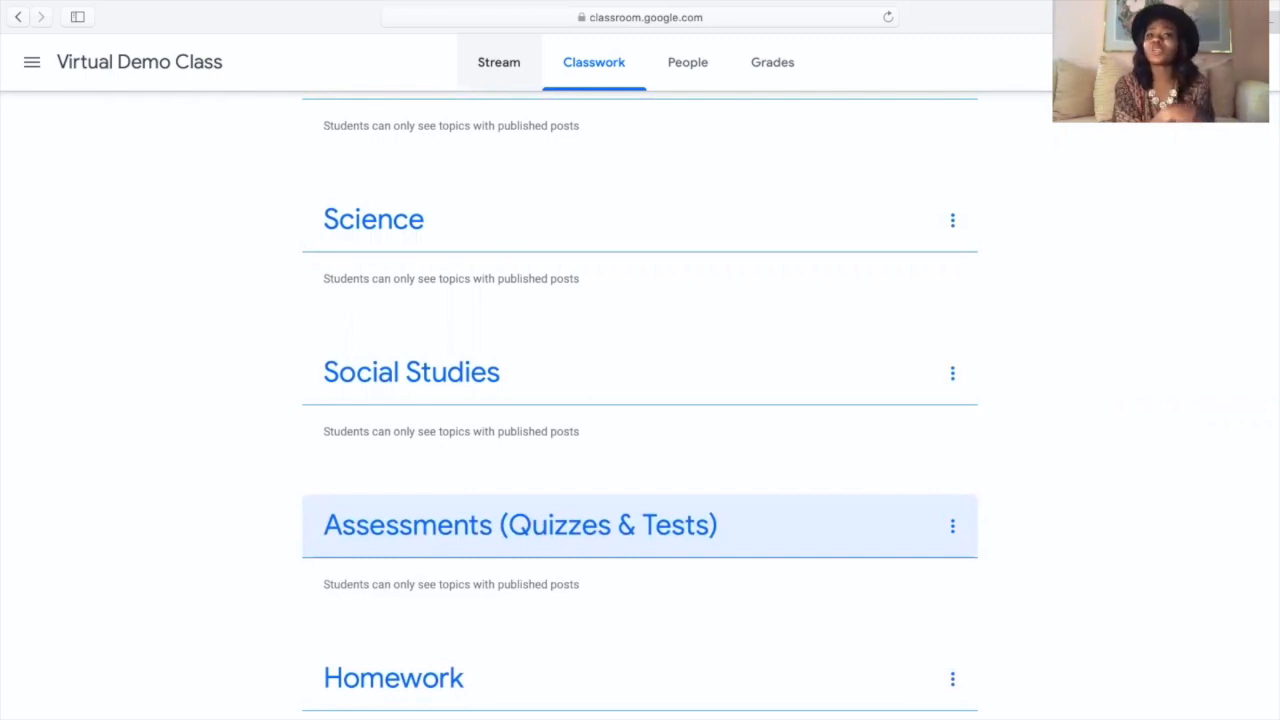
scroll(640, 525, up, 5)
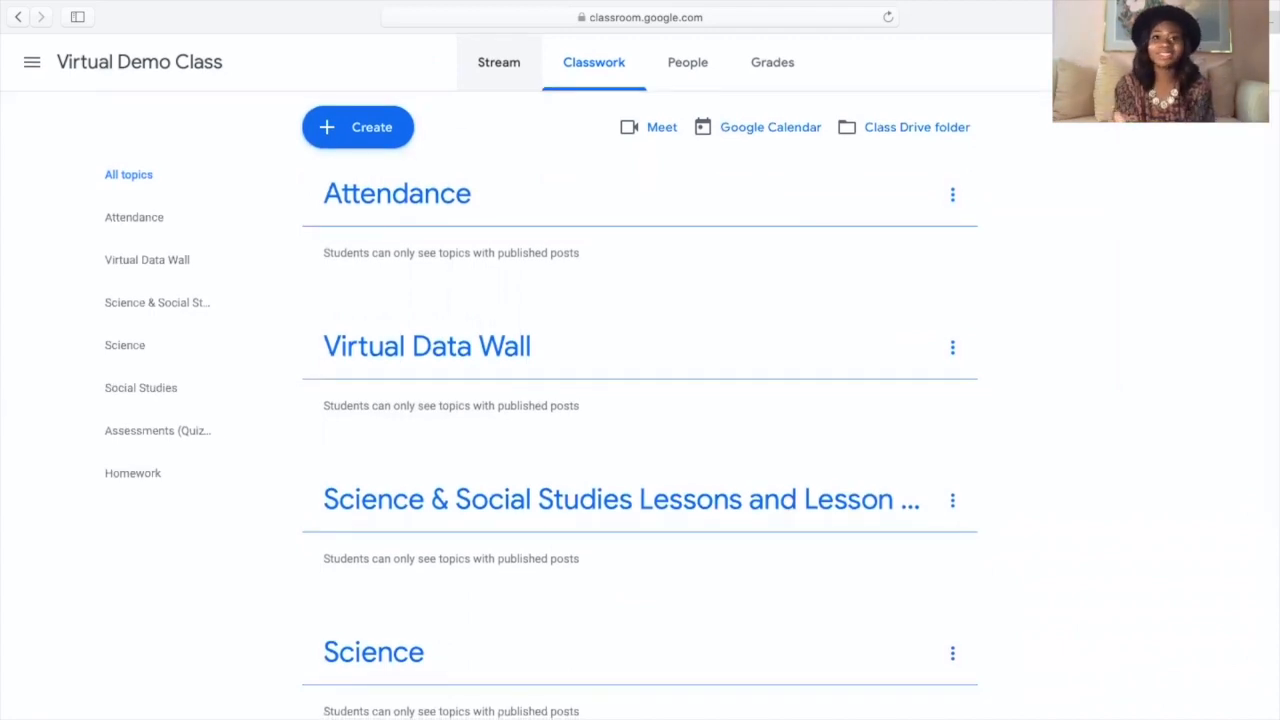
scroll(640, 516, down, 5)
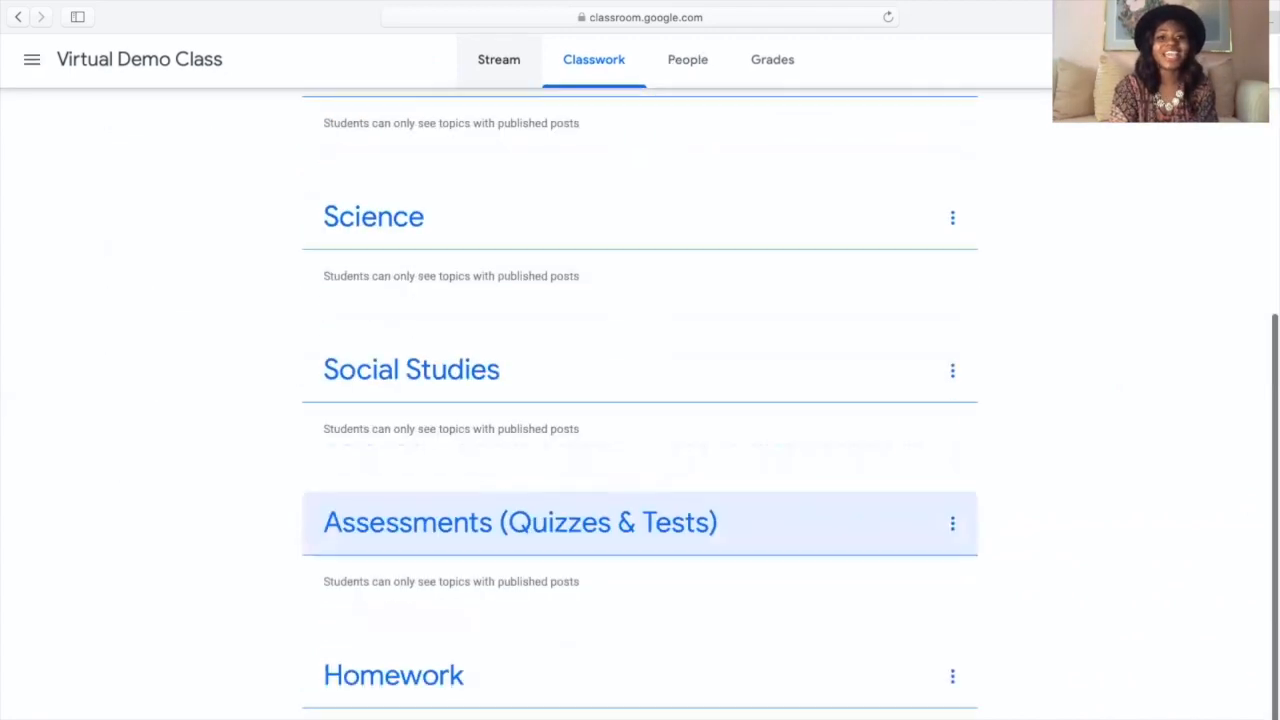
scroll(449, 654, up, 3)
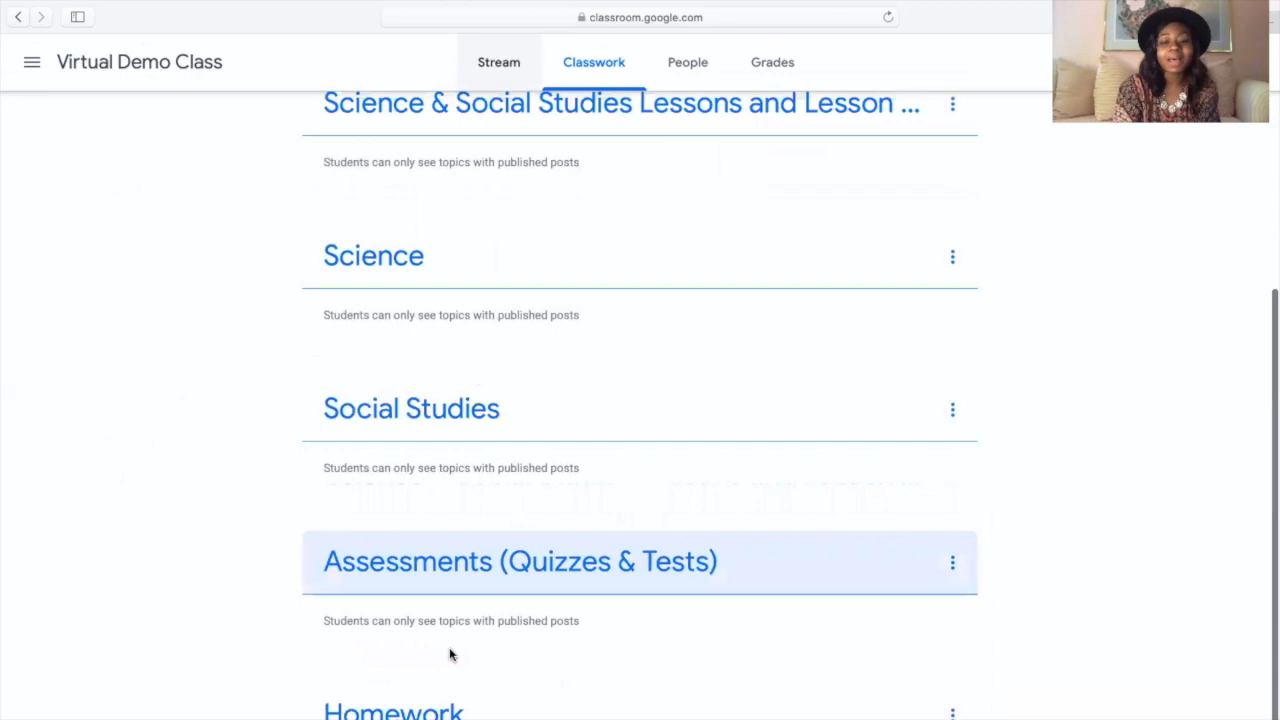
scroll(489, 551, up, 3)
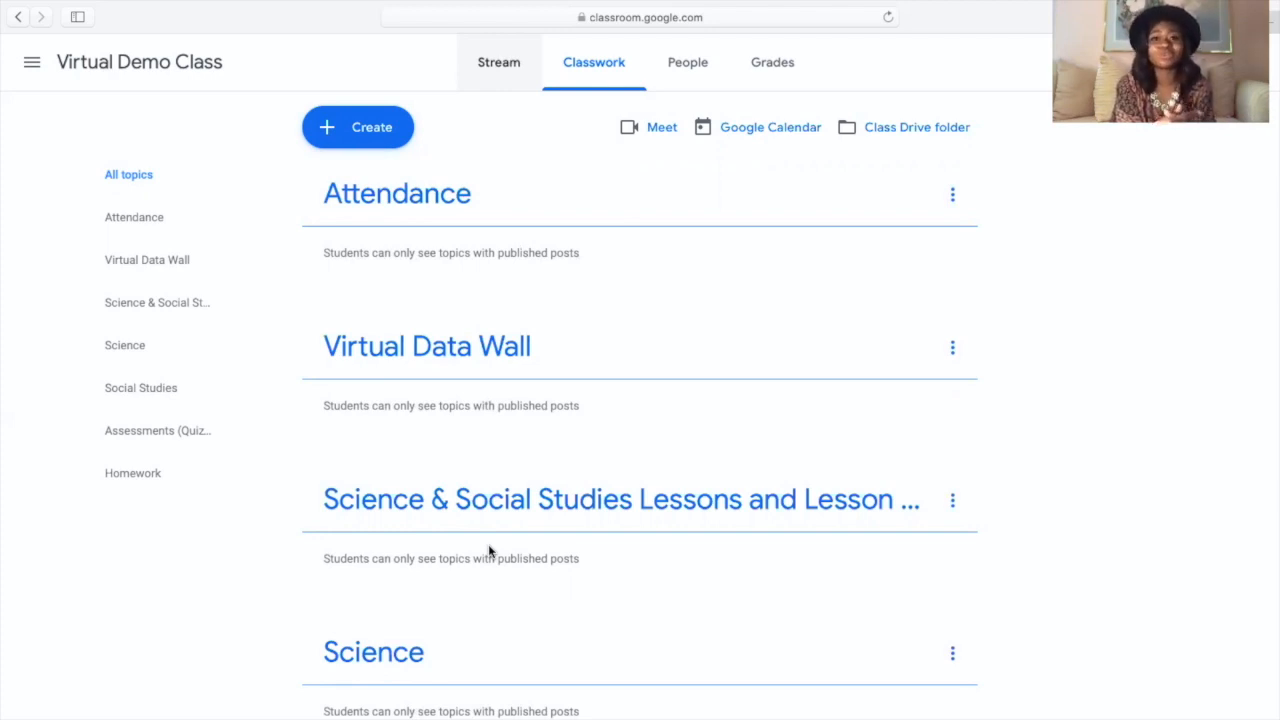
scroll(488, 546, down, 3)
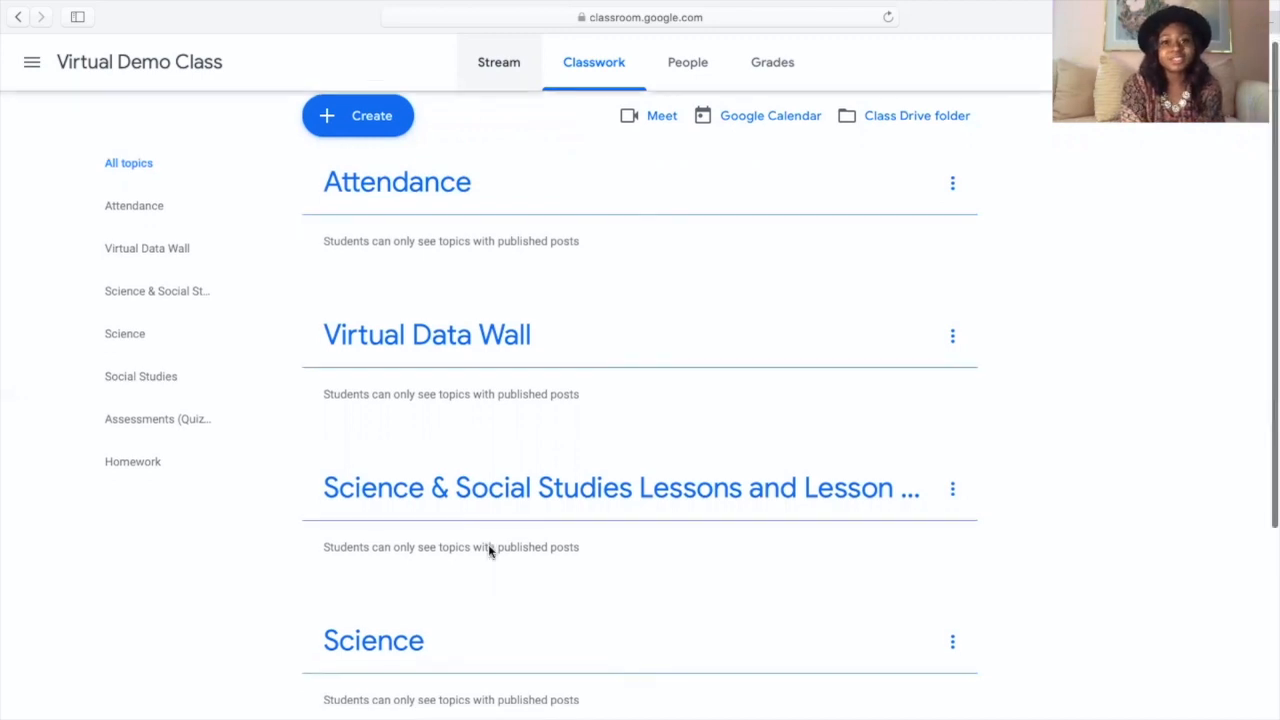
scroll(489, 552, down, 6)
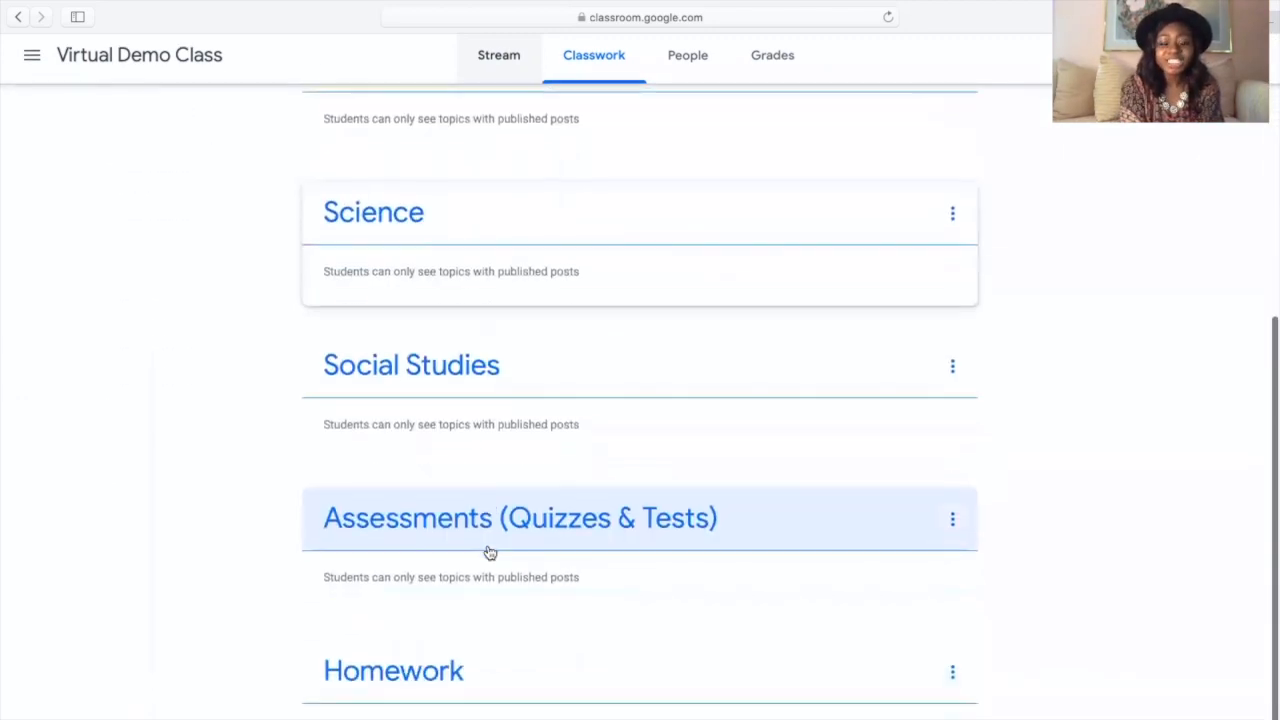
scroll(489, 552, up, 3)
scroll(489, 552, up, 4)
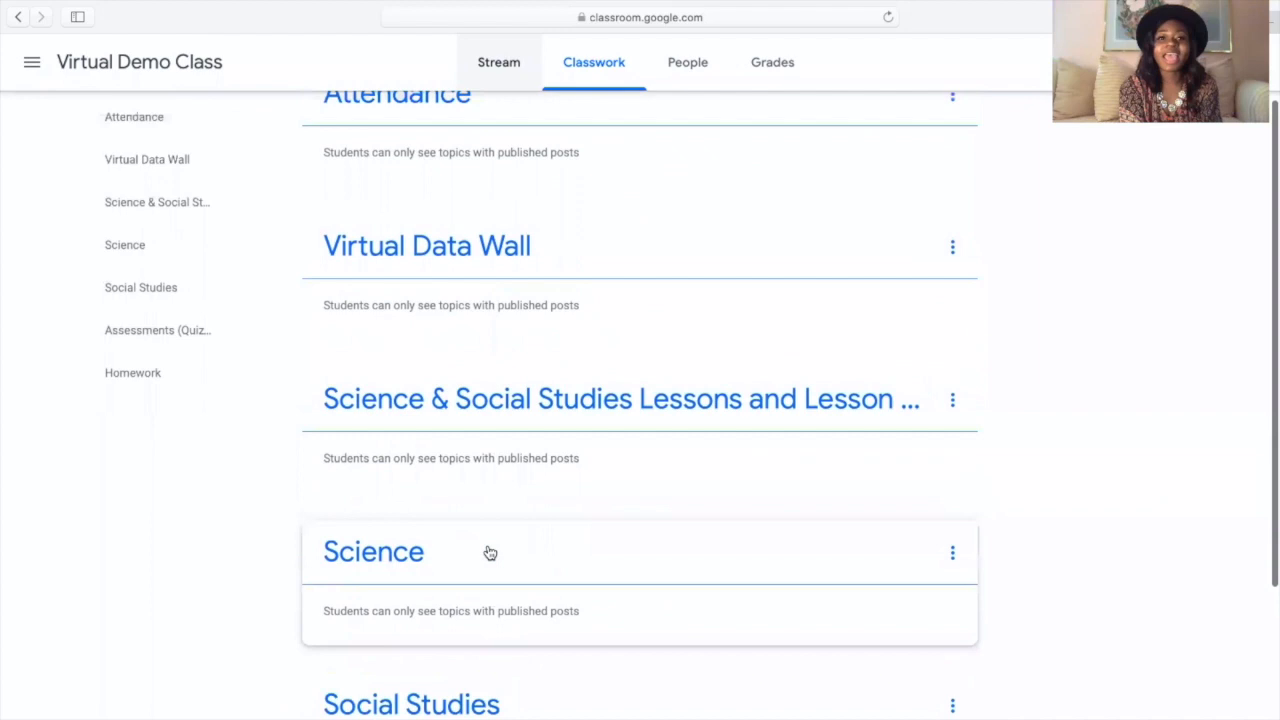
scroll(489, 551, up, 2)
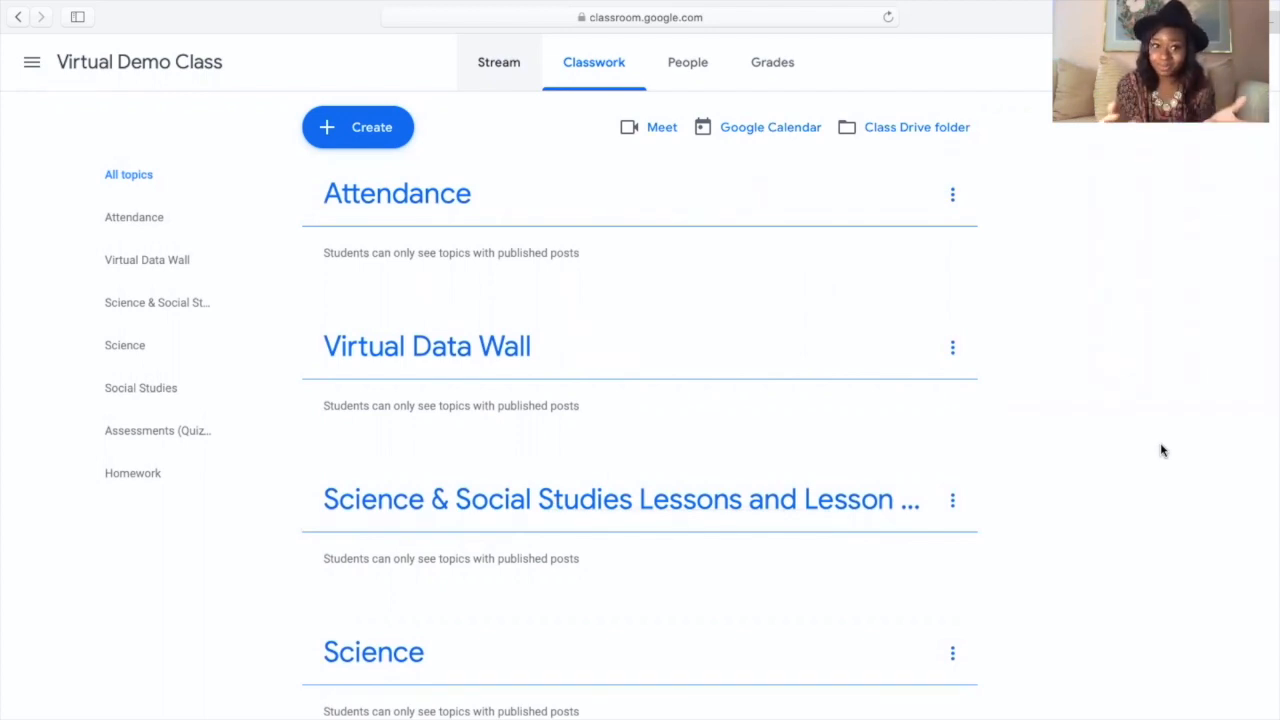
Create a new assignment titled "#01 Science: HMH Science Dimensions - Unit 3 Lesson 4 - What is a Wave?"
click(365, 134)
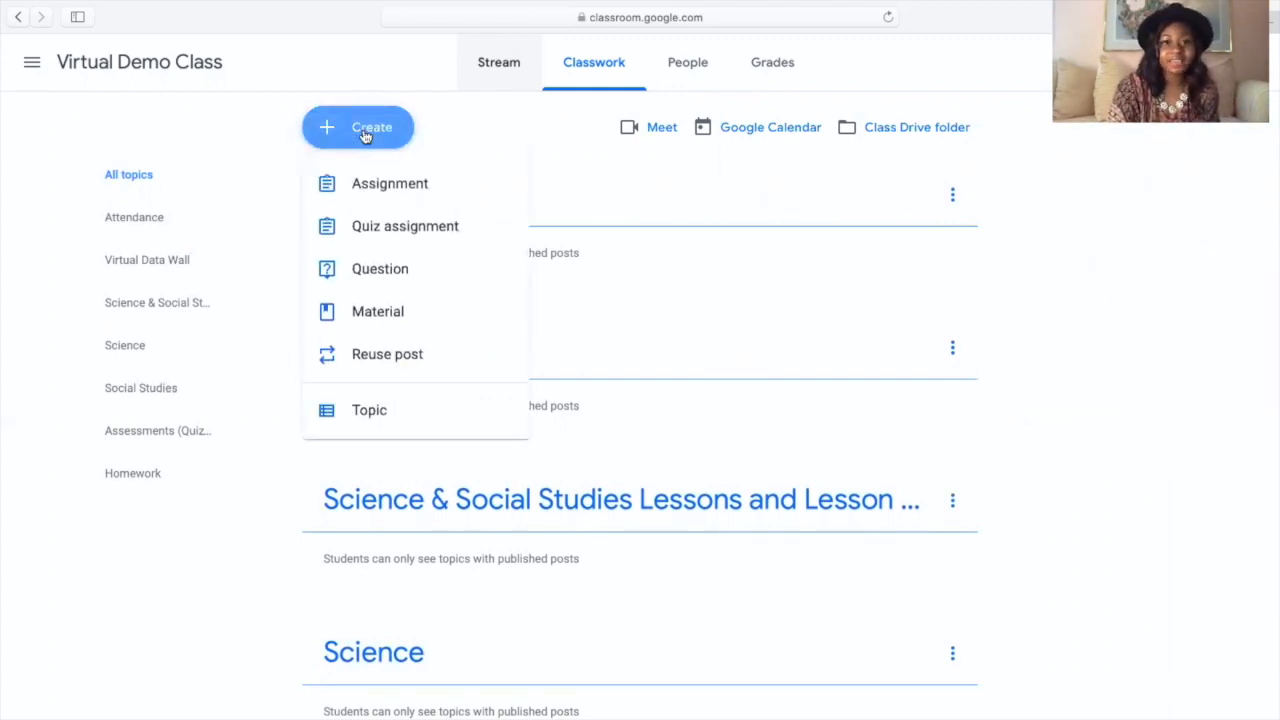
click(386, 194)
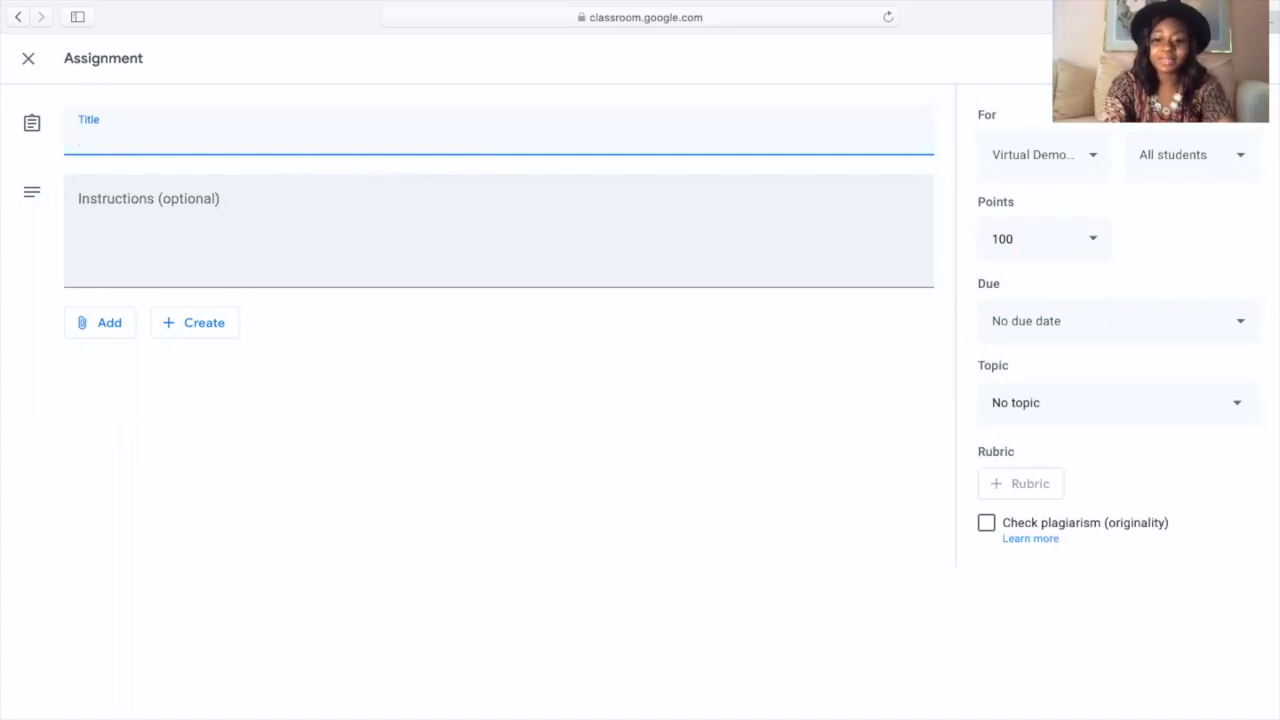
text(#)
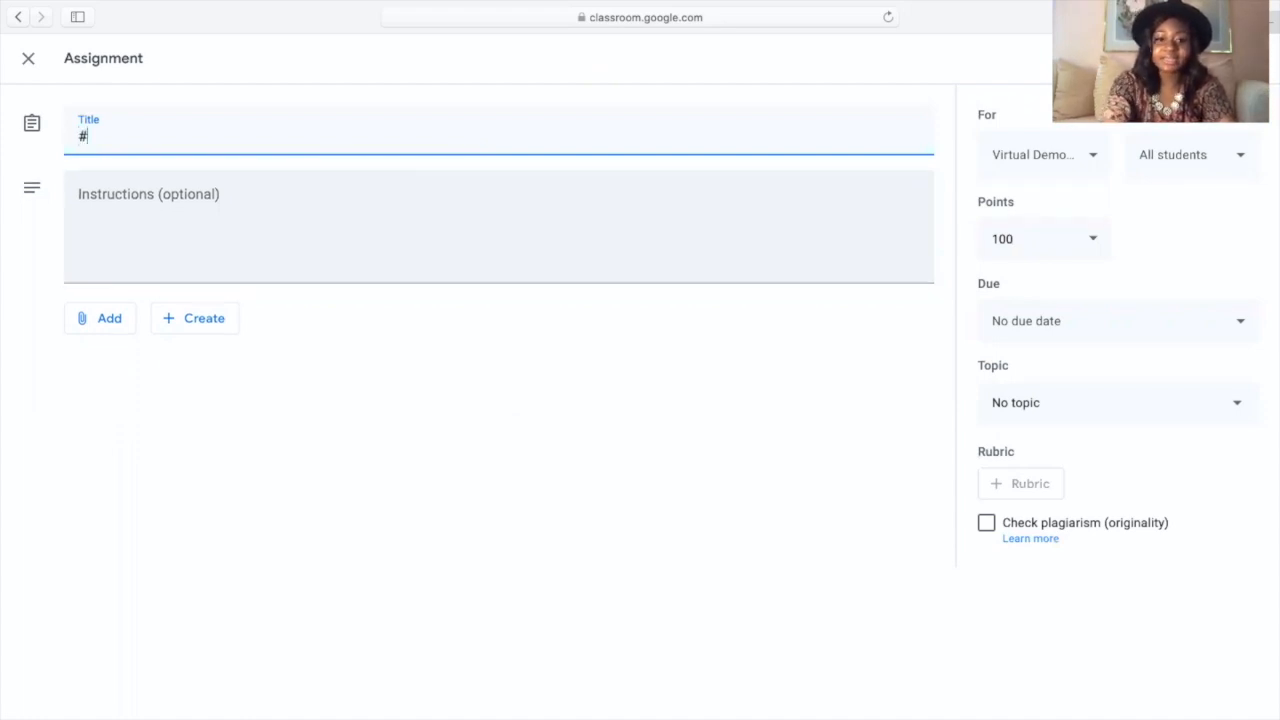
text(01 Science:)
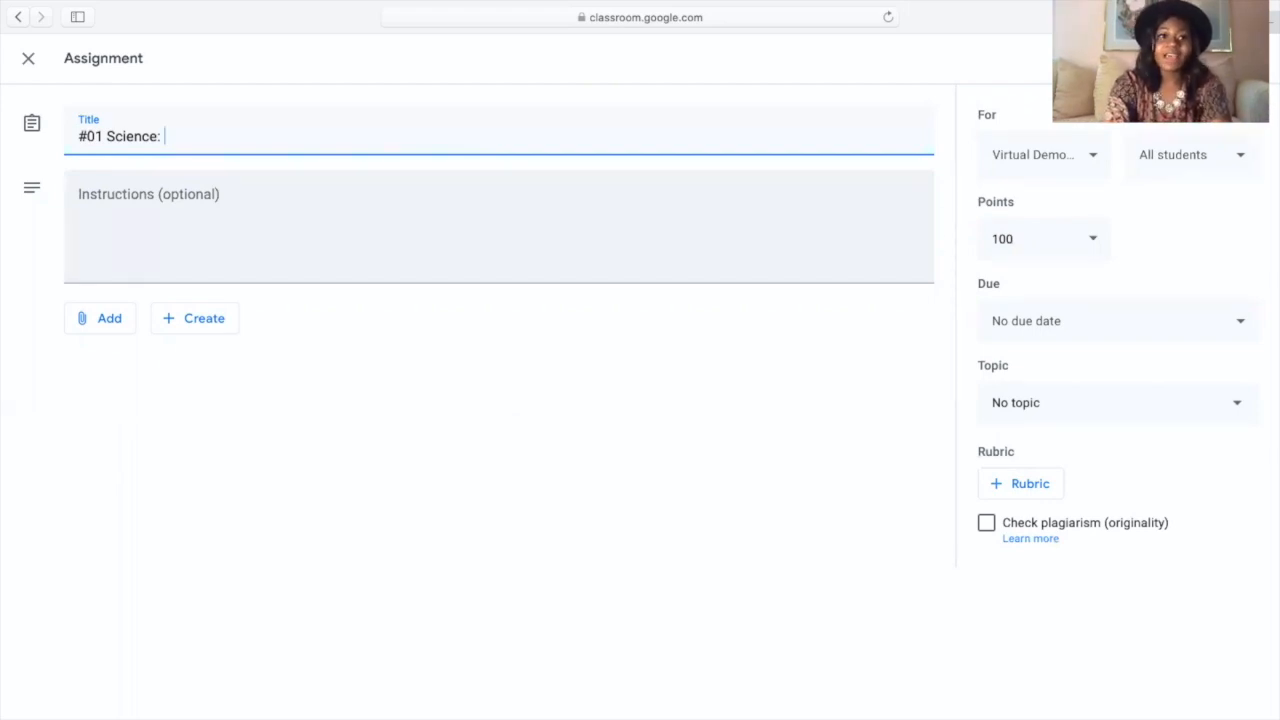
text(HMH Science Dimensions - Unit 3 )
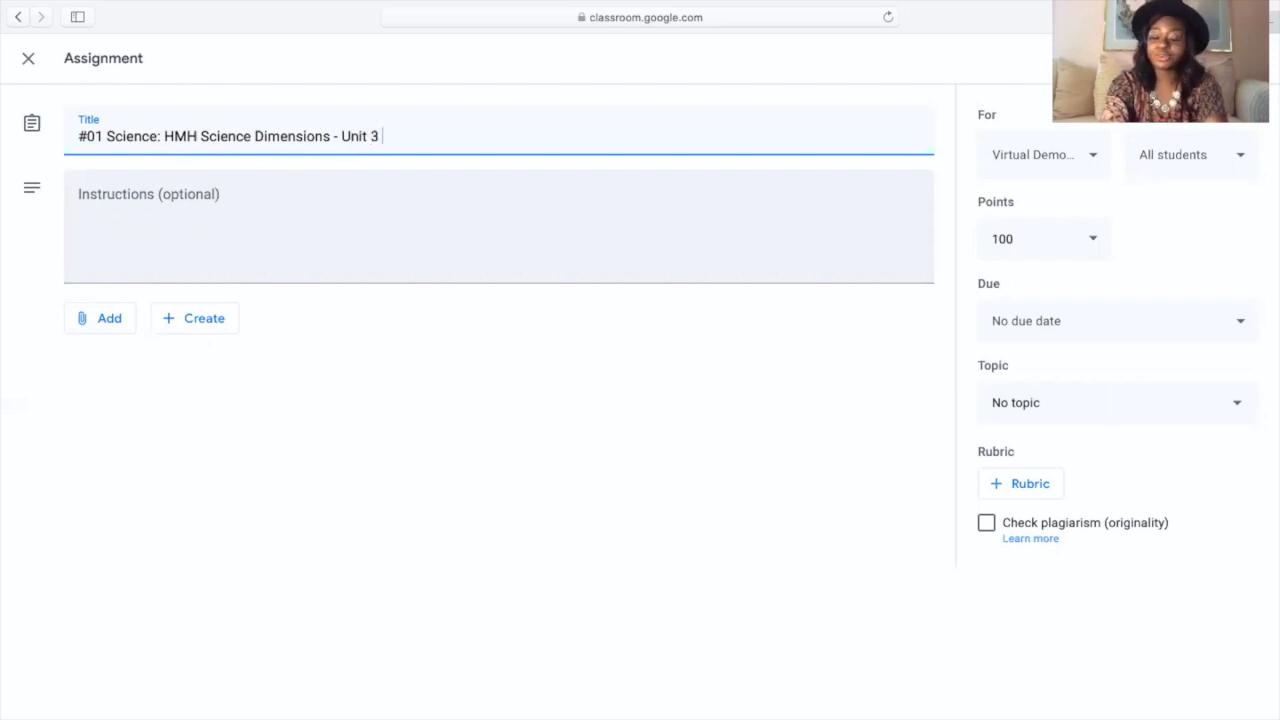
text(Lesson 4 - What is)
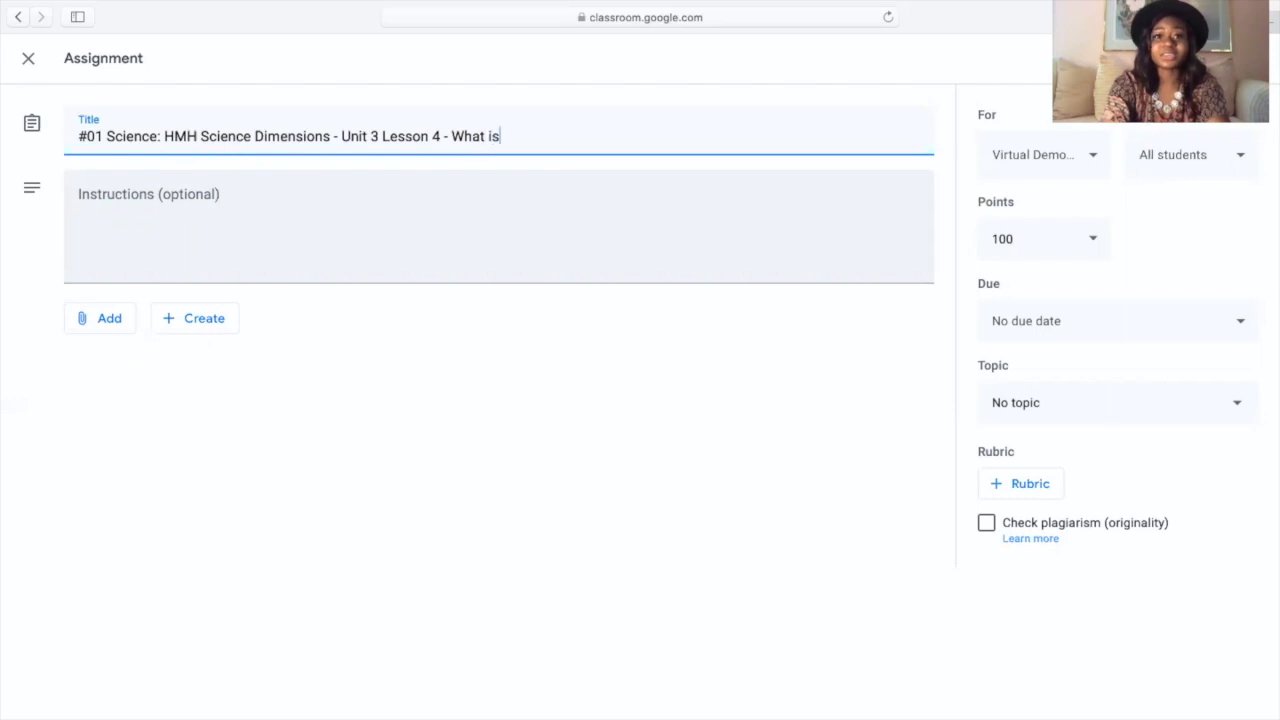
text( A)
key(BackSpace)
text(a Wave?)
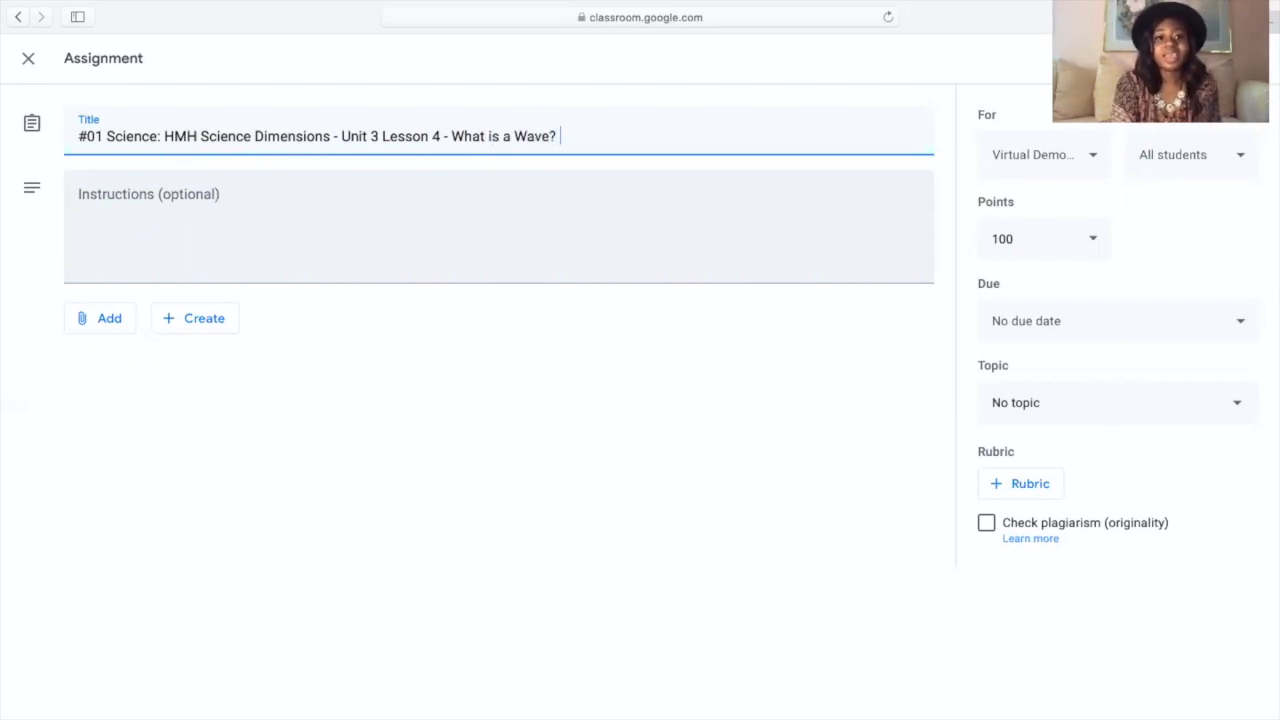
Begin the assignment's instructions with "Directions: Please read pages 184-189 from your textbook."
click(172, 198)
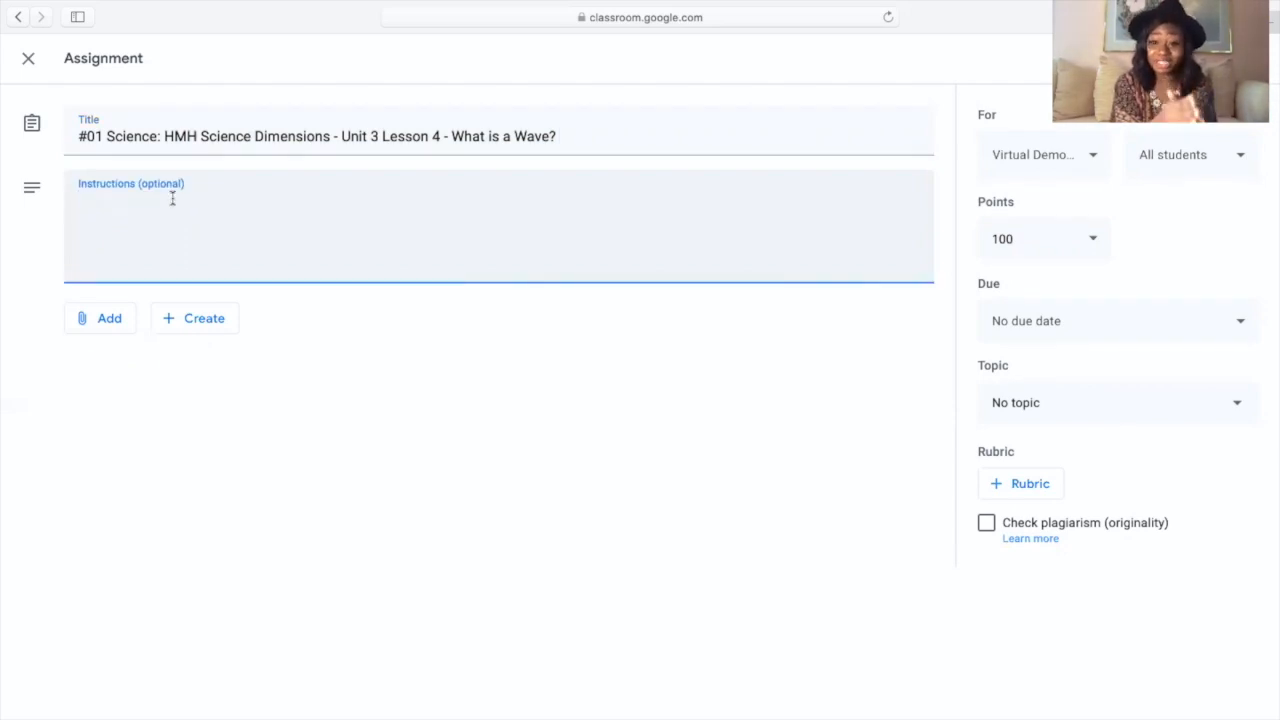
text(Directions: Please read pages 184)
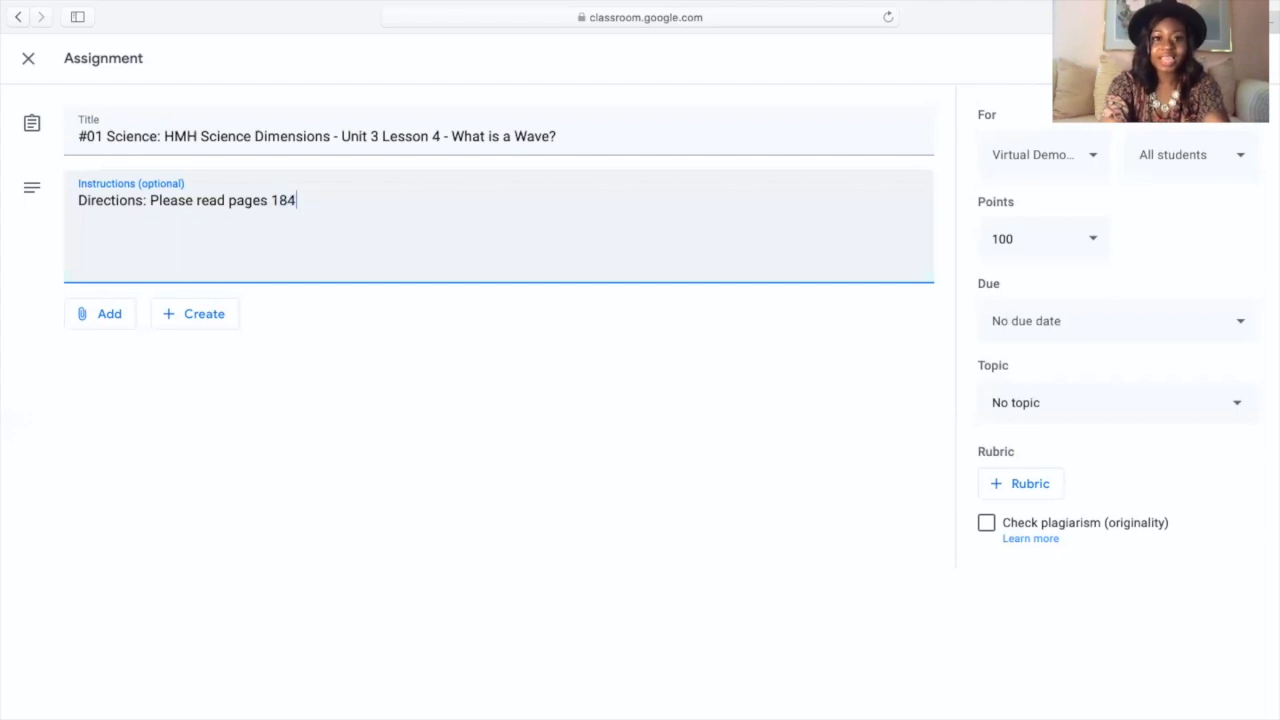
text(-19)
key(BackSpace)
text(89 )
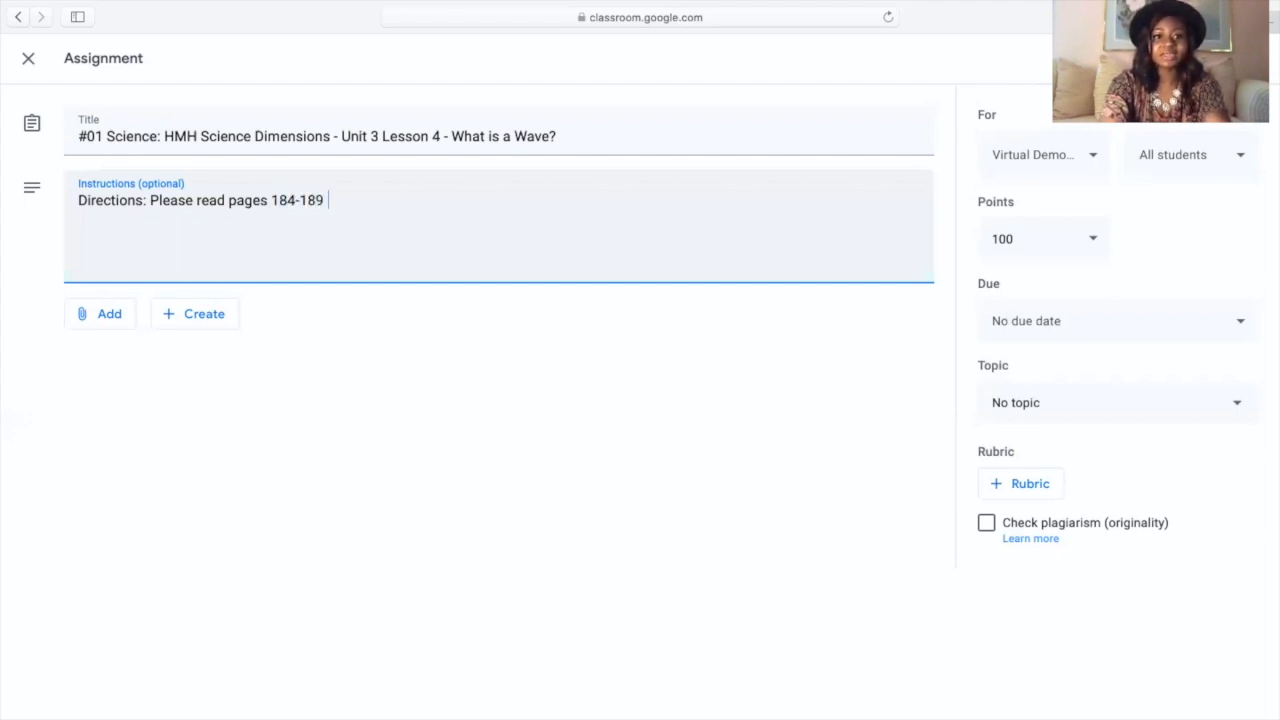
text(from this)
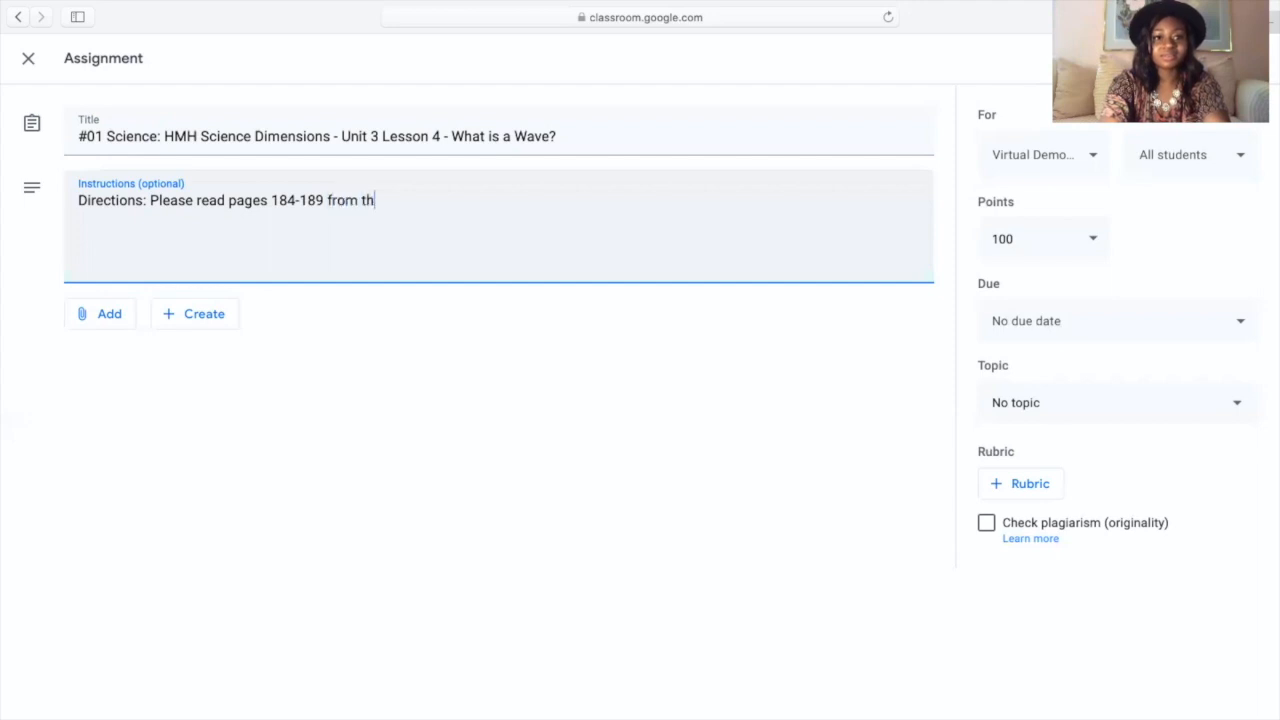
key(BackSpace)
key(BackSpace)
key(BackSpace)
key(BackSpace)
key(BackSpace)
text(your text)
text(. Y)
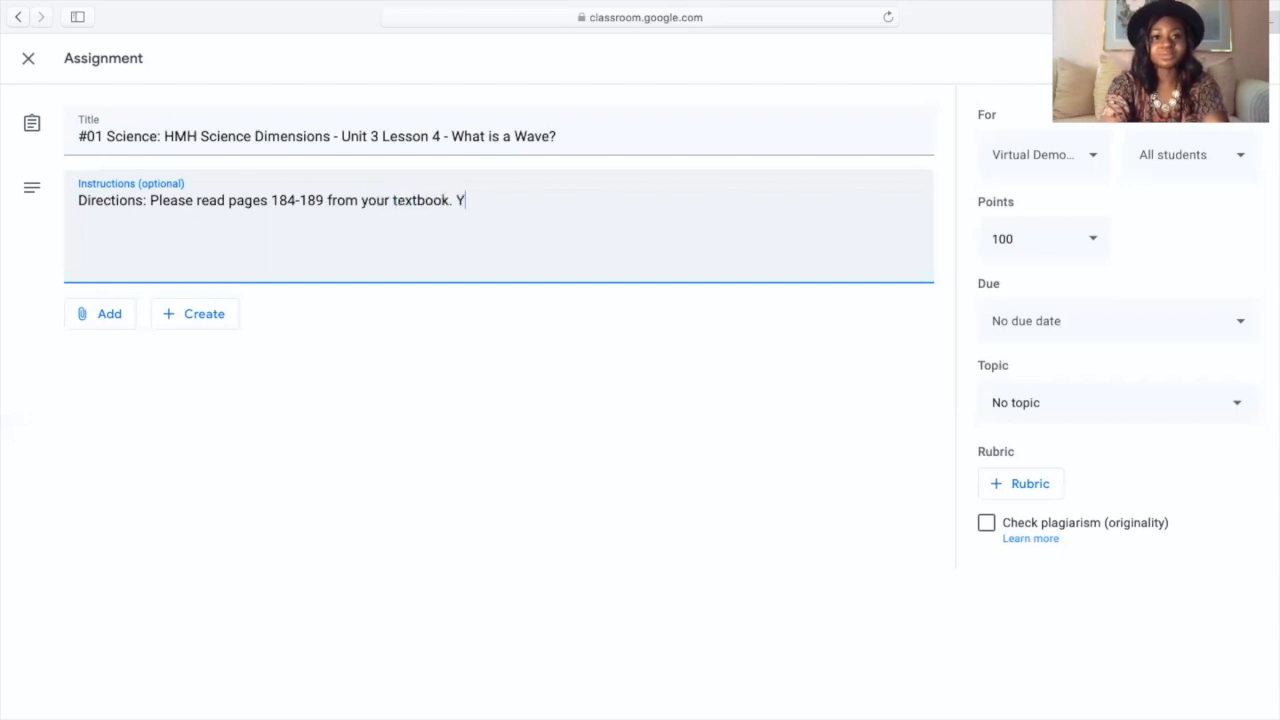
Continue the instructions with "You can either read the attached PDF or access your textbook online via Clever."
text(ou can either re)
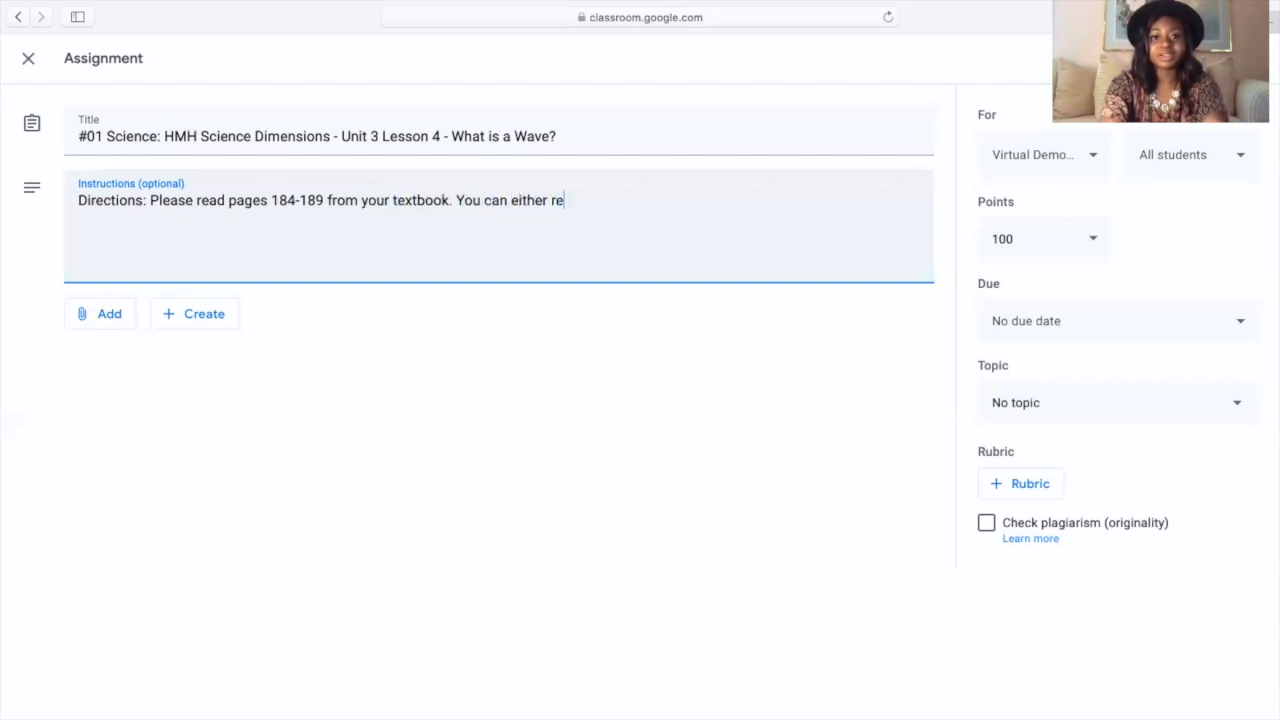
text(ad the attached)
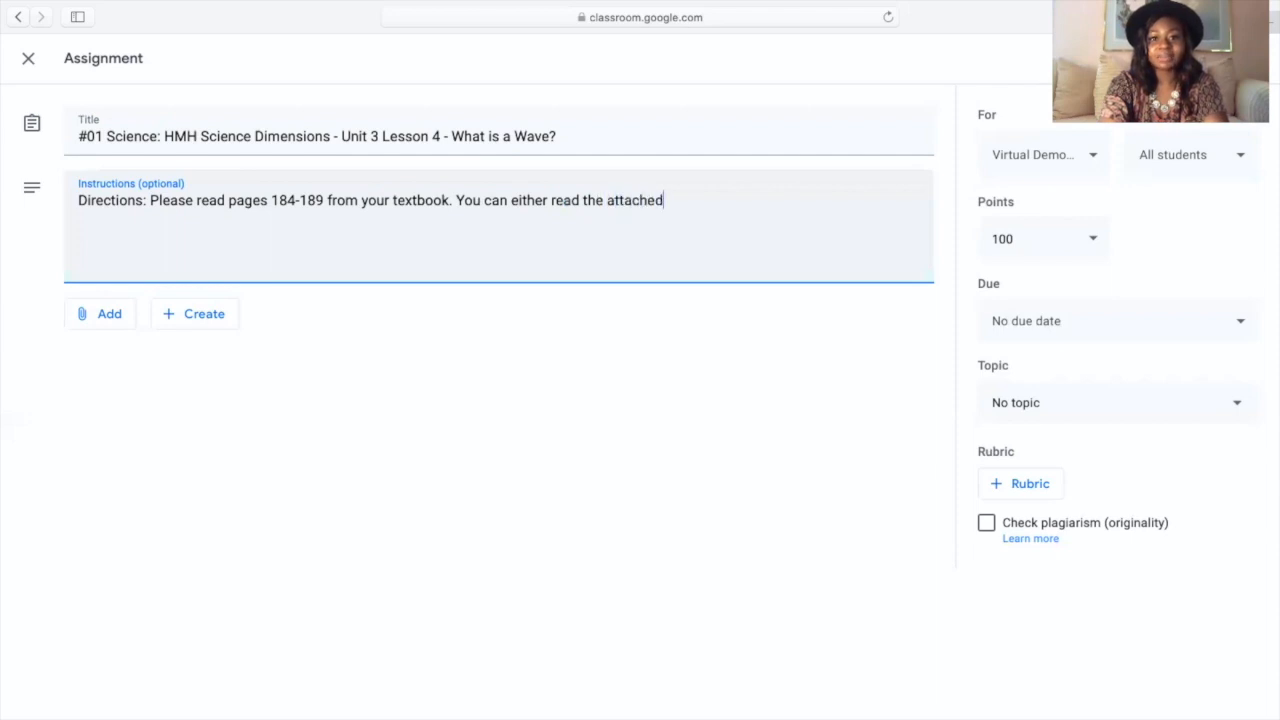
text( PDF or acmes)
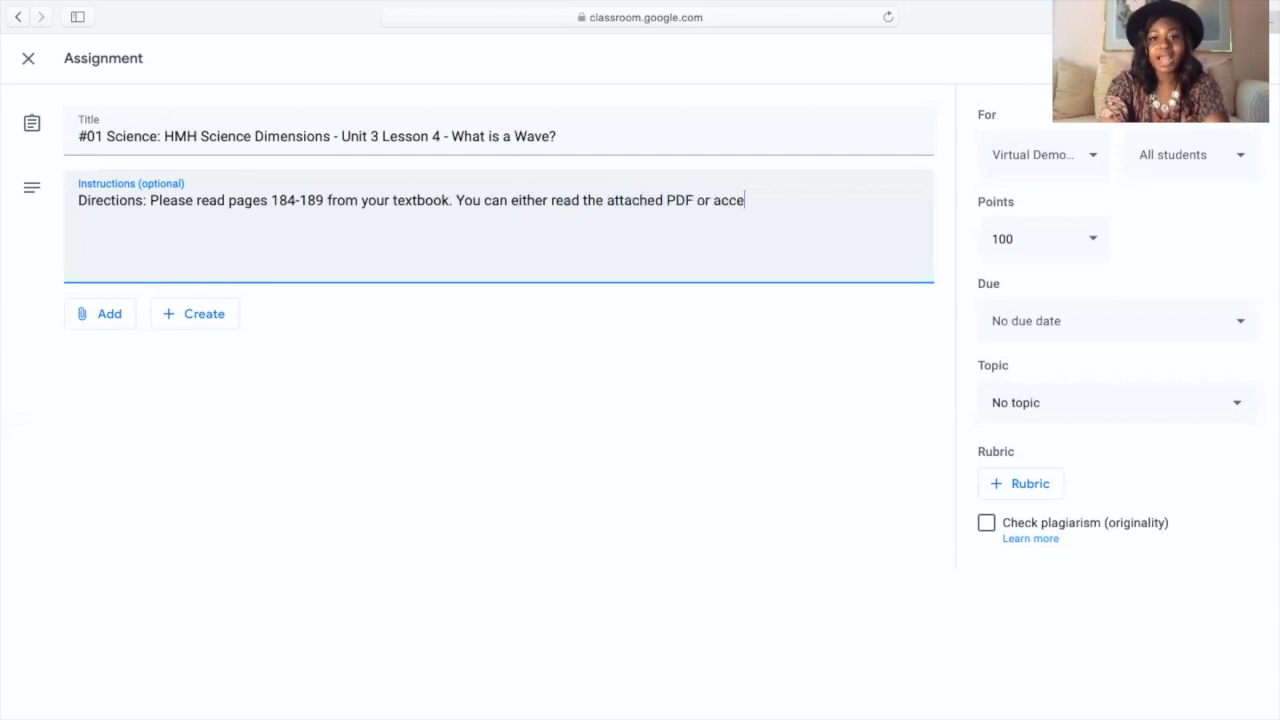
key(BackSpace)
key(BackSpace)
key(BackSpace)
text(cess your textbook )
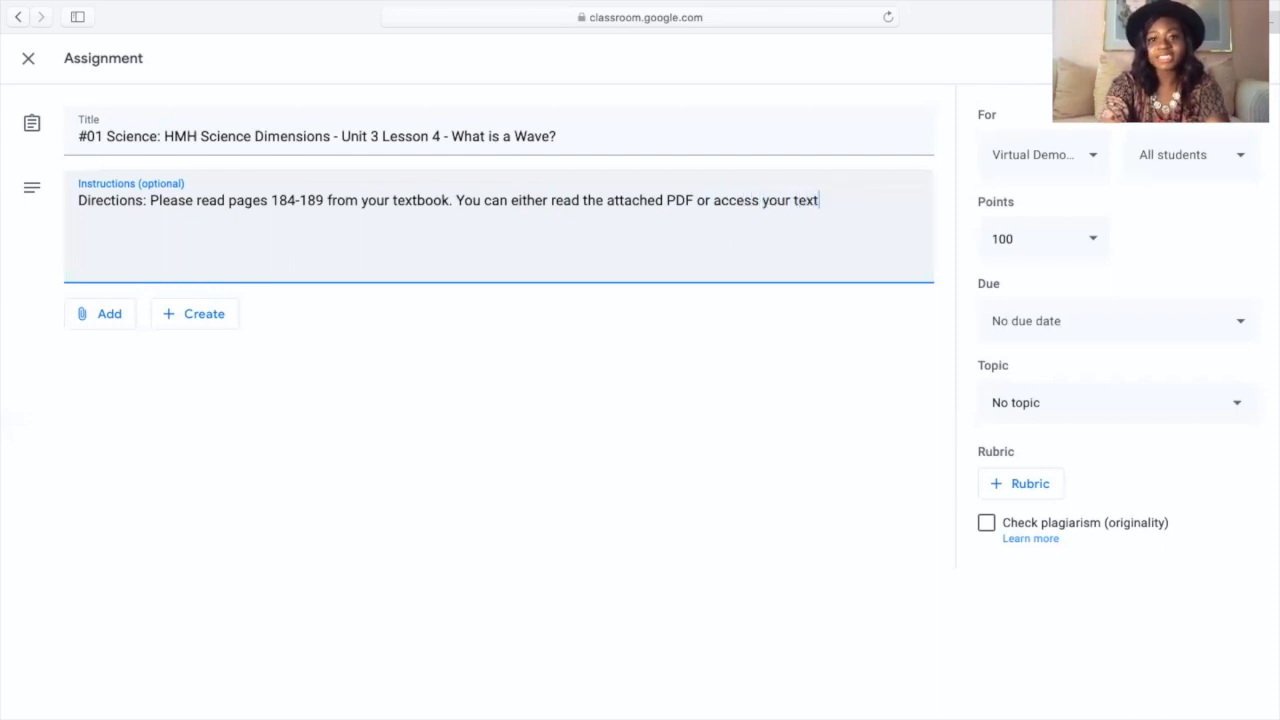
text(online via Clever. )
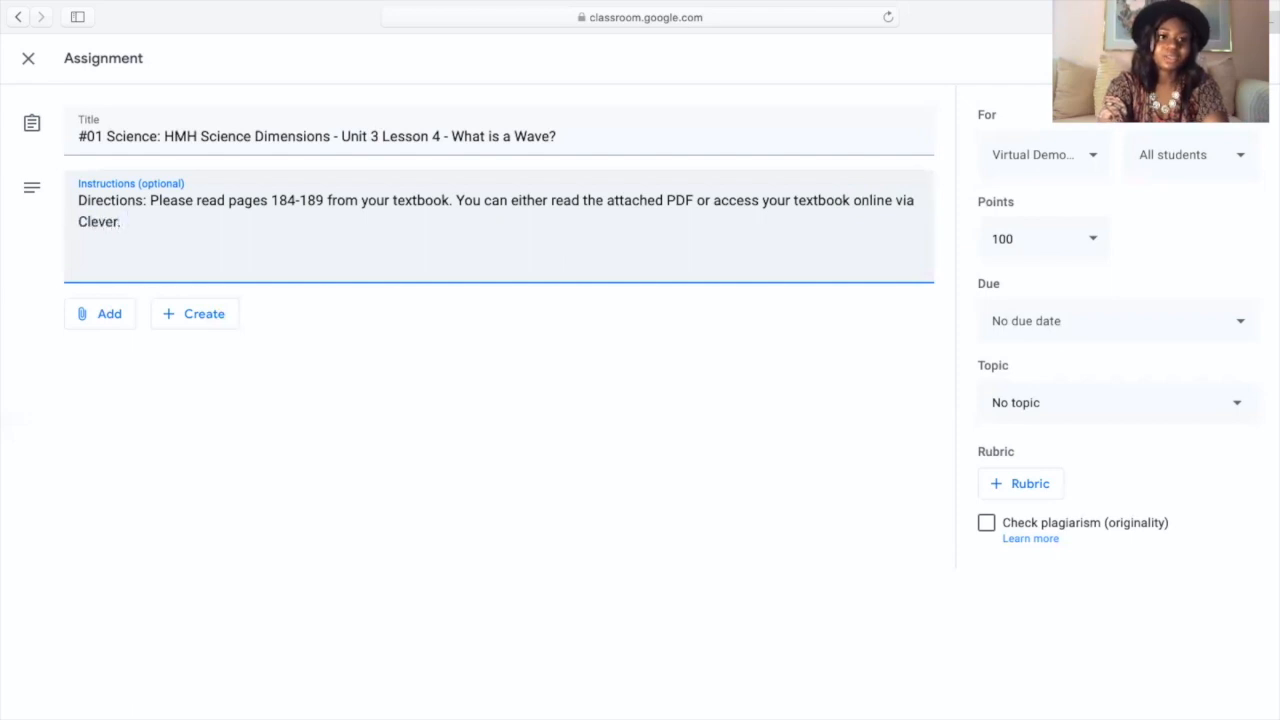
End the instructions with "Make sure to mark this assignment as done once you have completed it."
text(Make sure to)
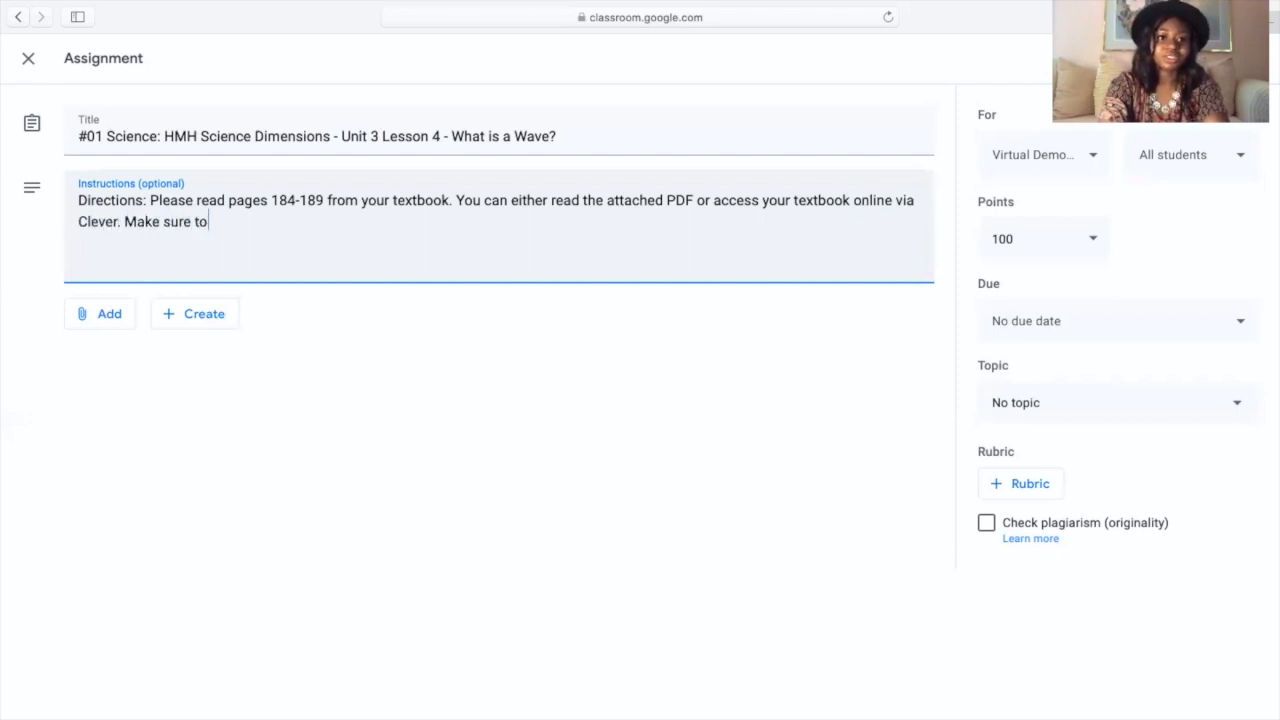
text( mark this ass)
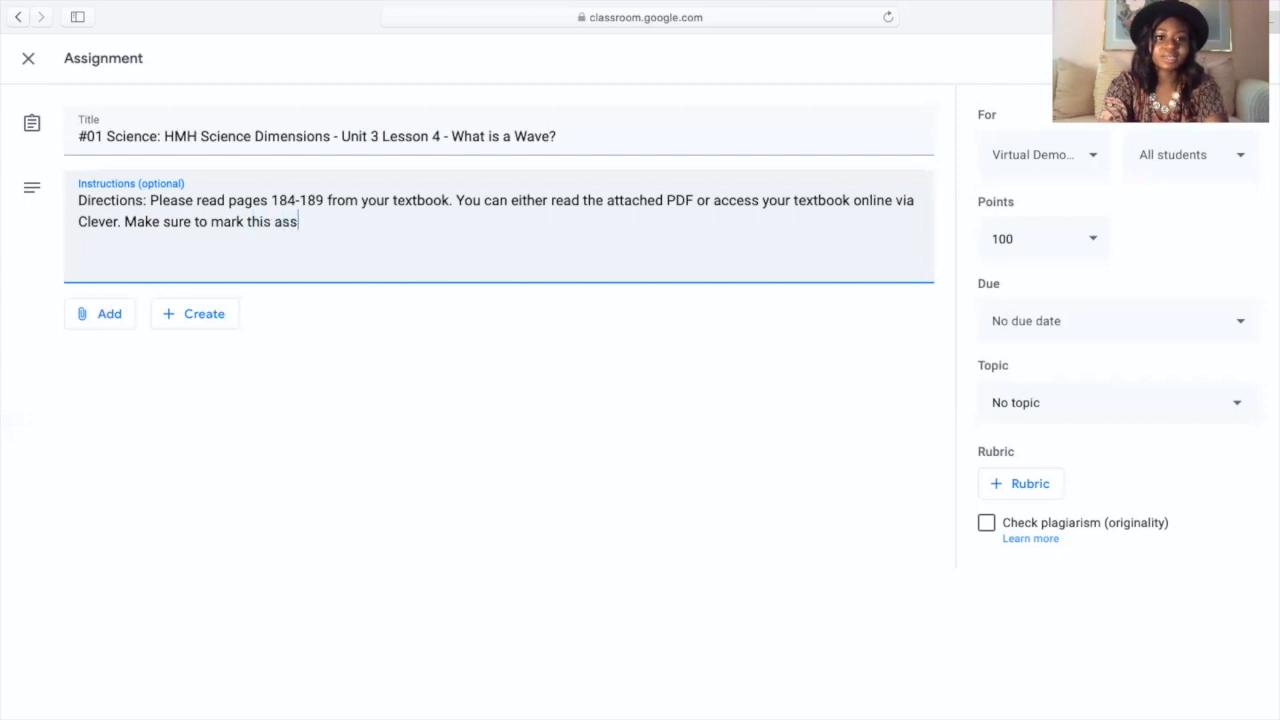
text(ignment as done )
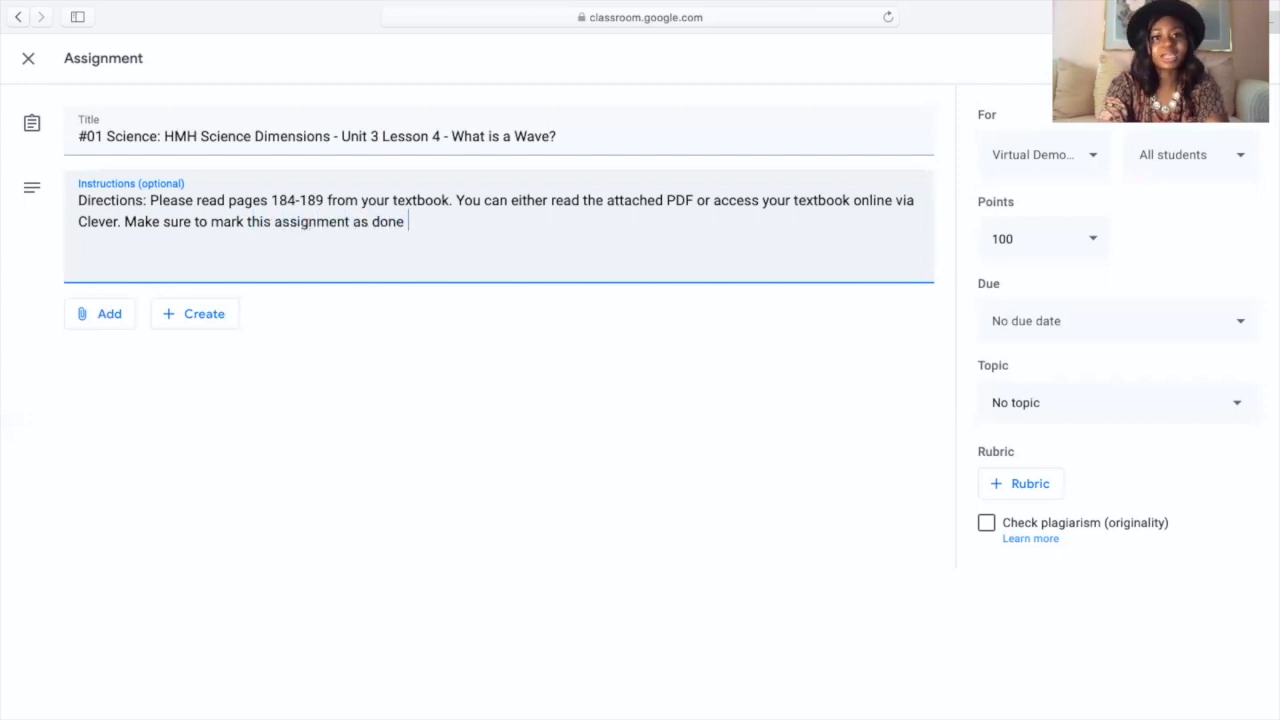
text(once you ha)
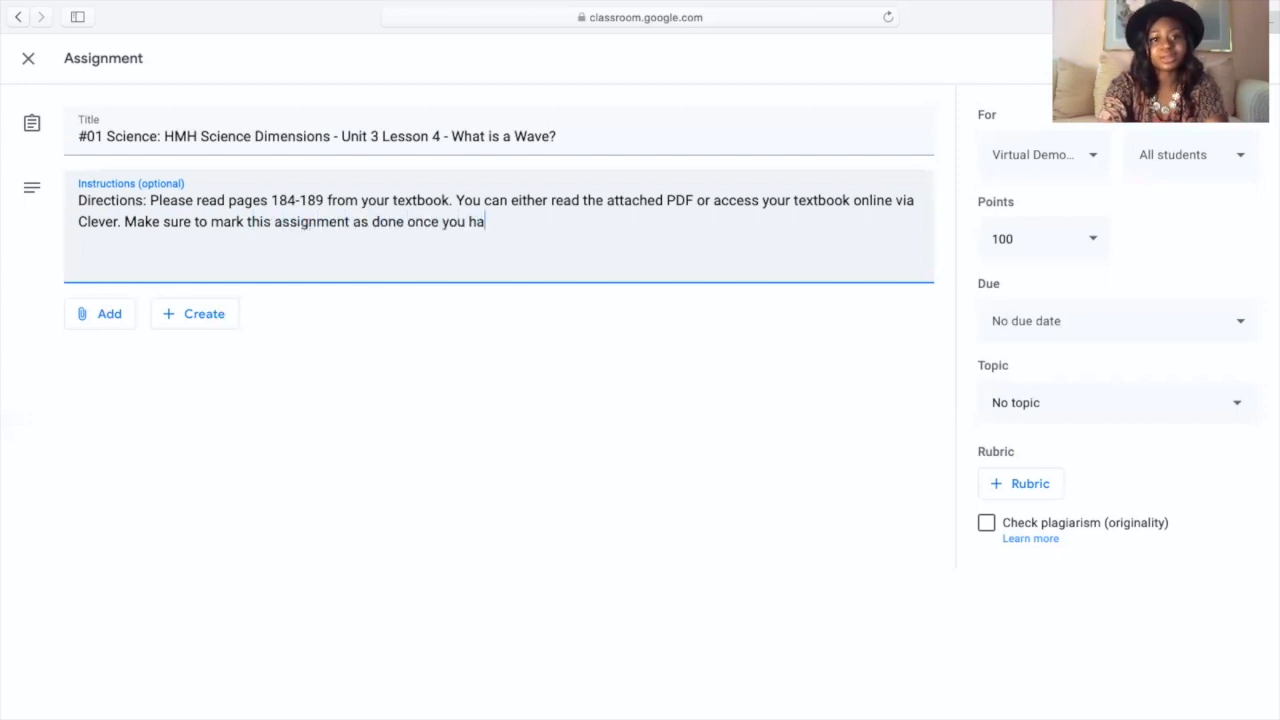
text(ve completed it.;)
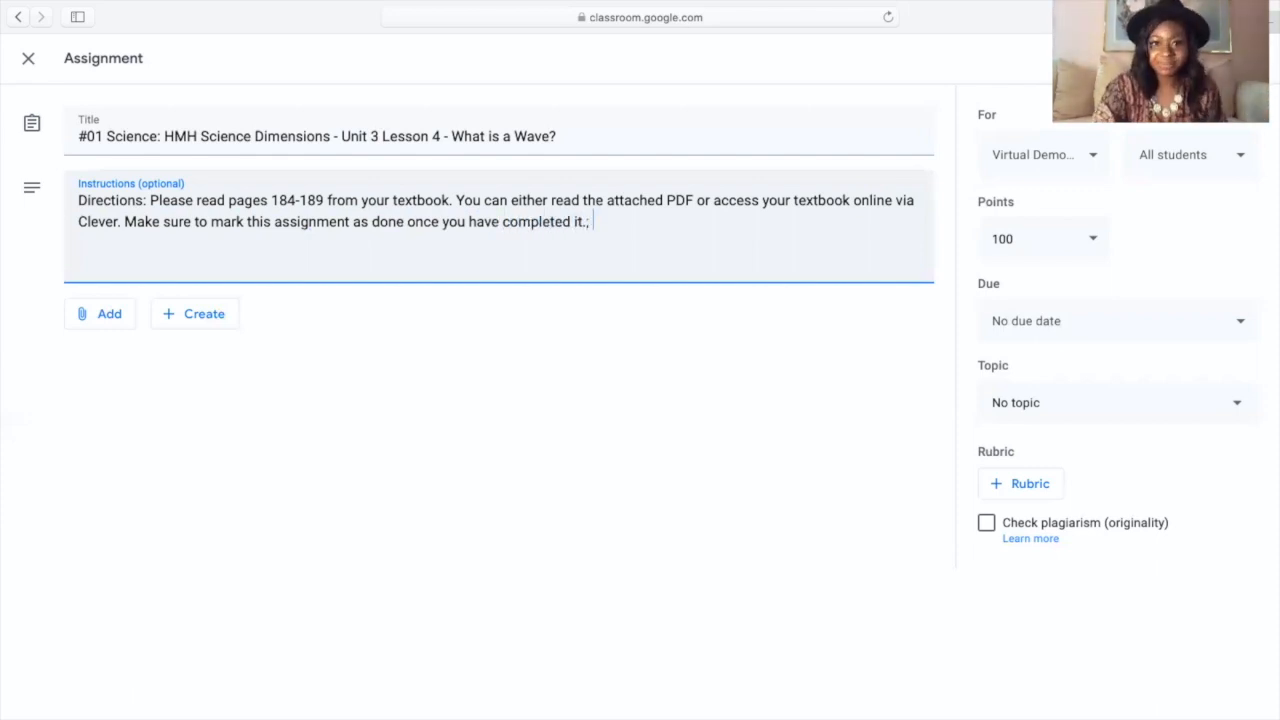
key(BackSpace)
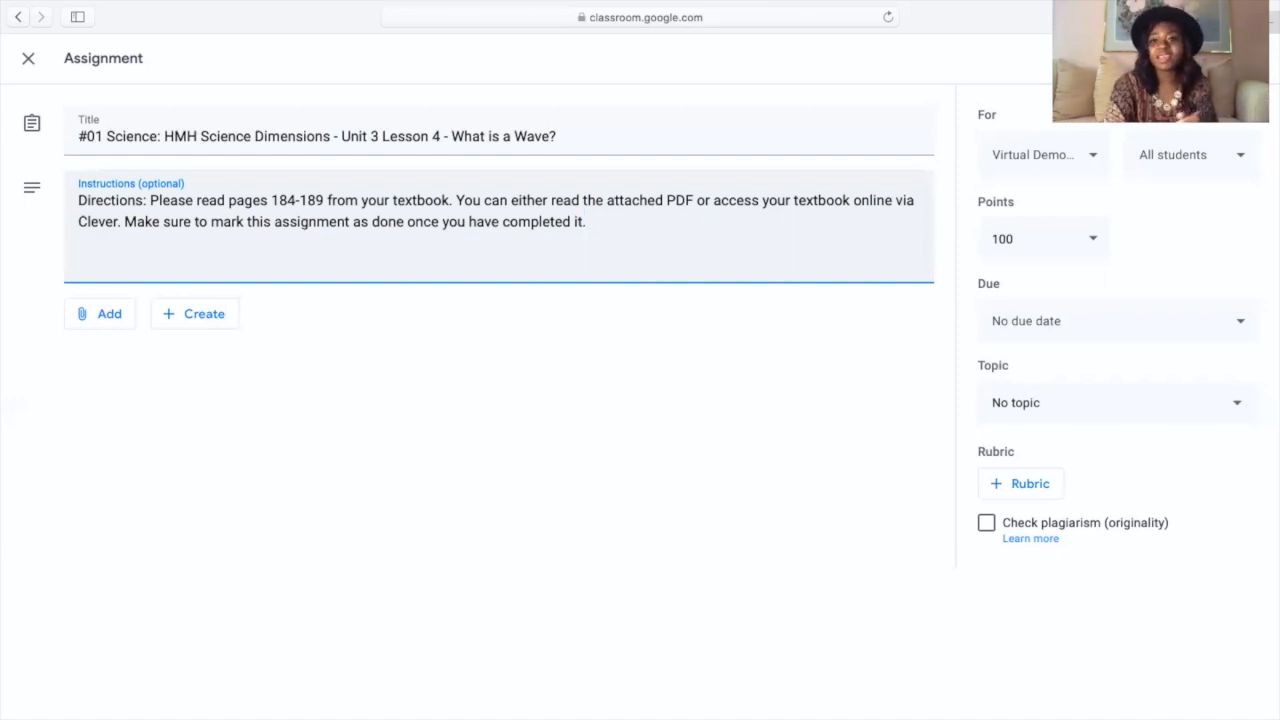
Publish the assignment under the Science topic with a due date of Sep 9, 2020
click(1168, 403)
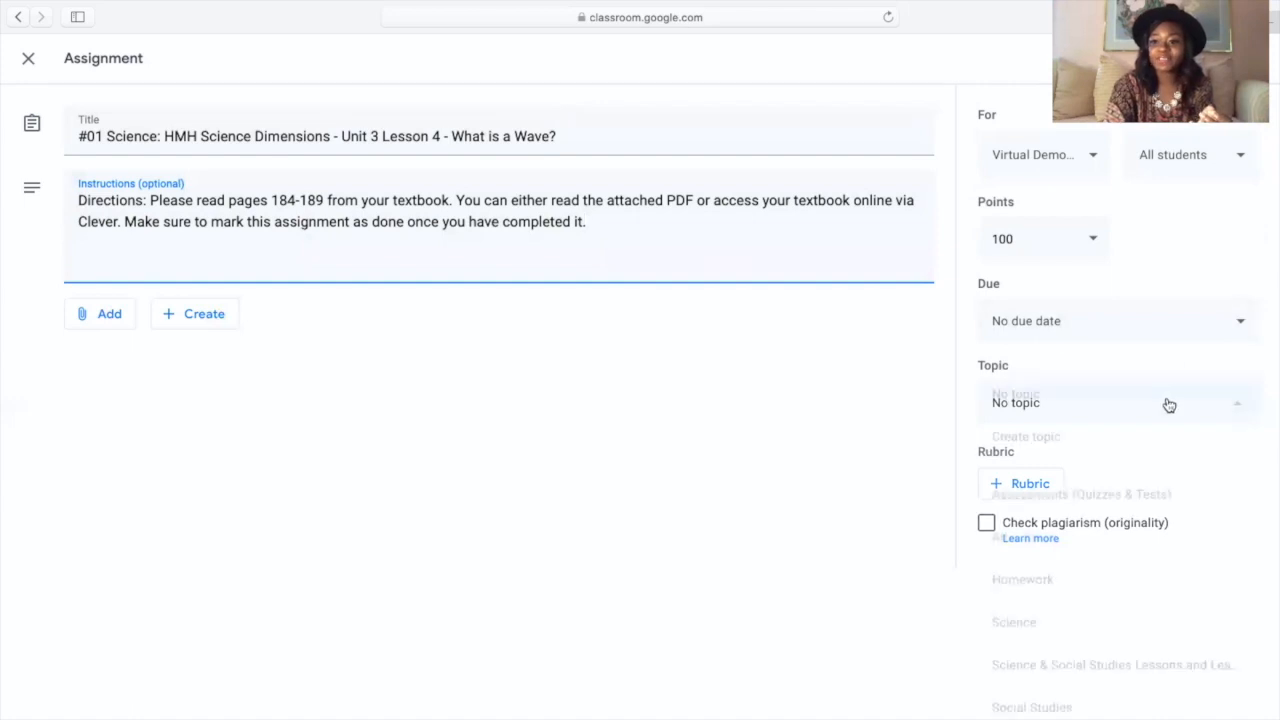
click(1011, 622)
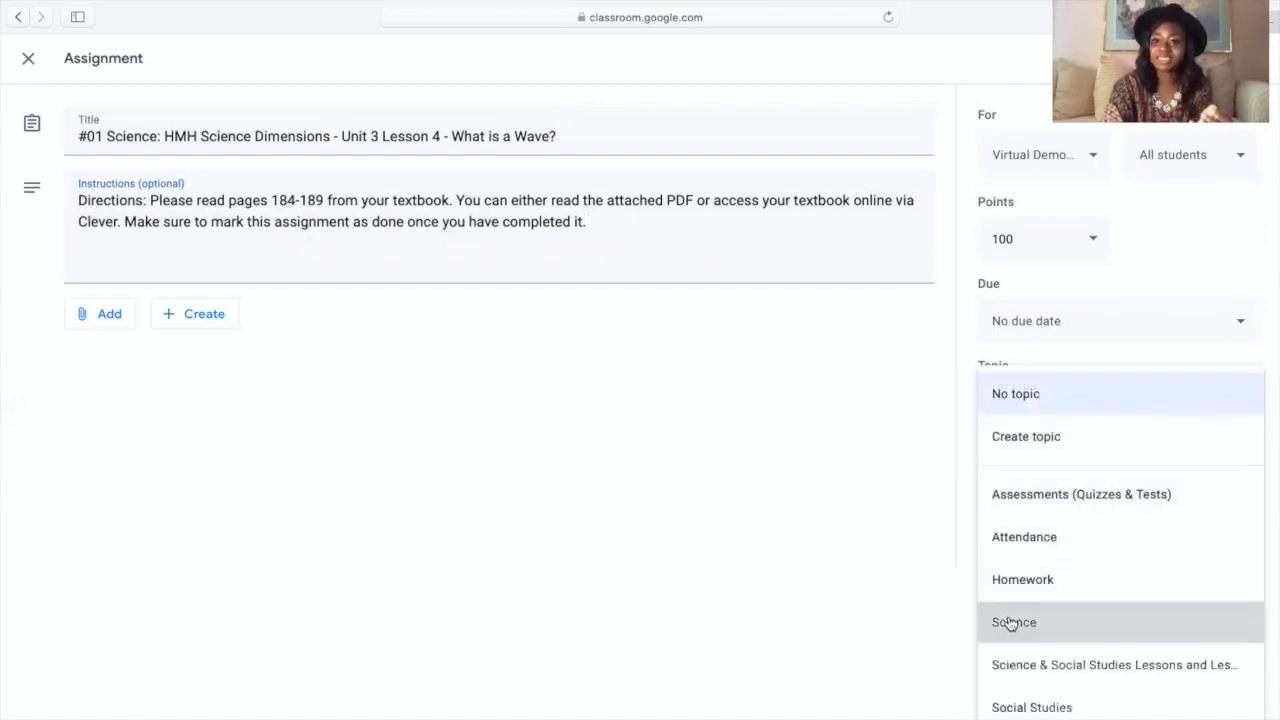
click(1061, 338)
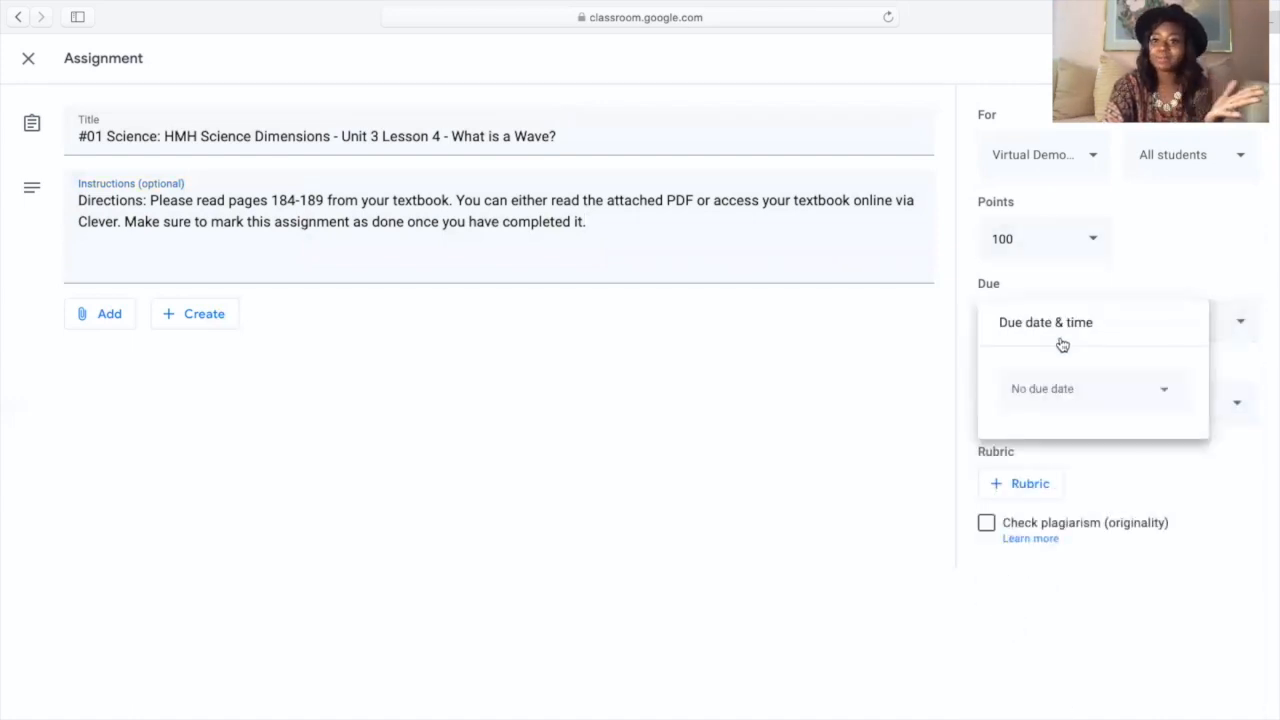
click(1047, 391)
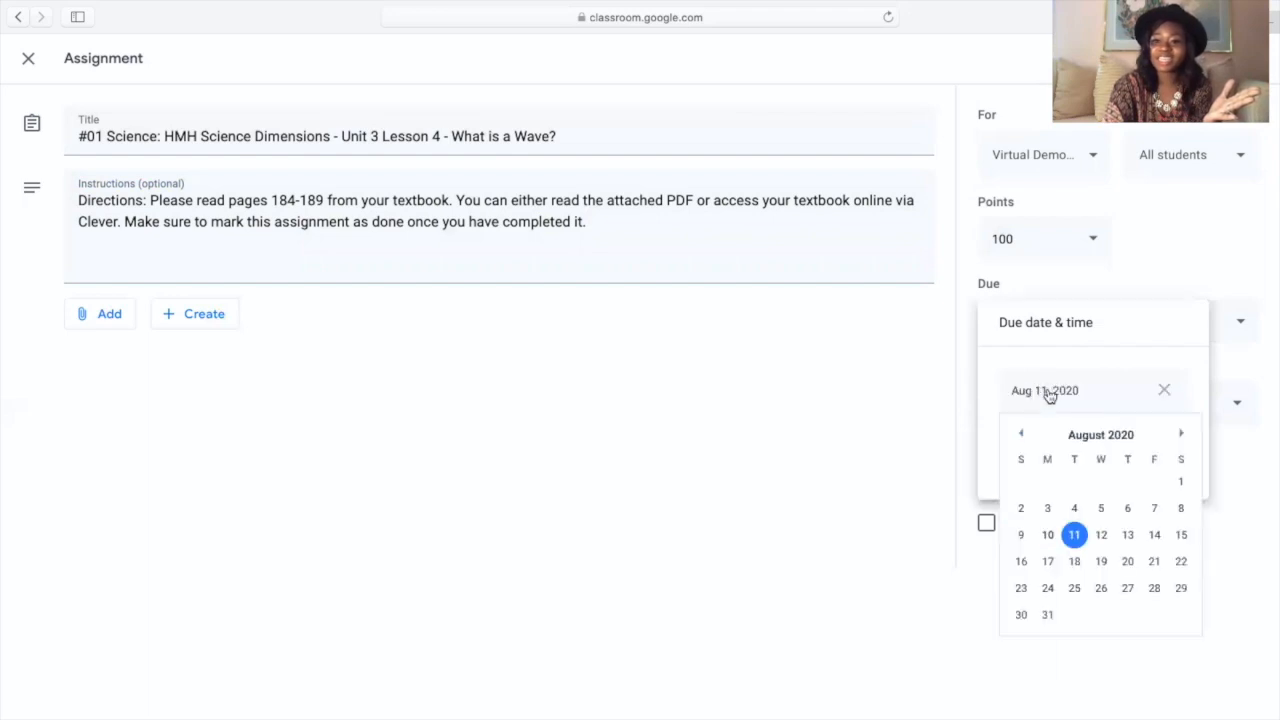
click(1180, 433)
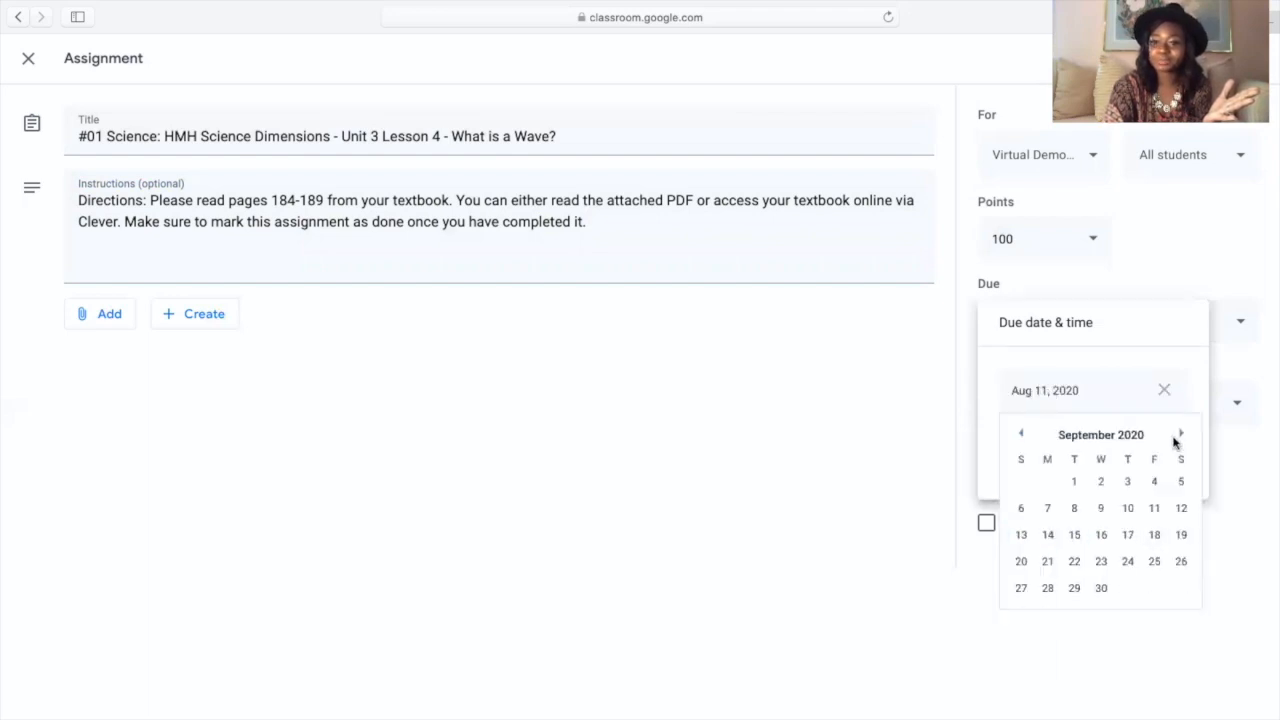
click(1101, 511)
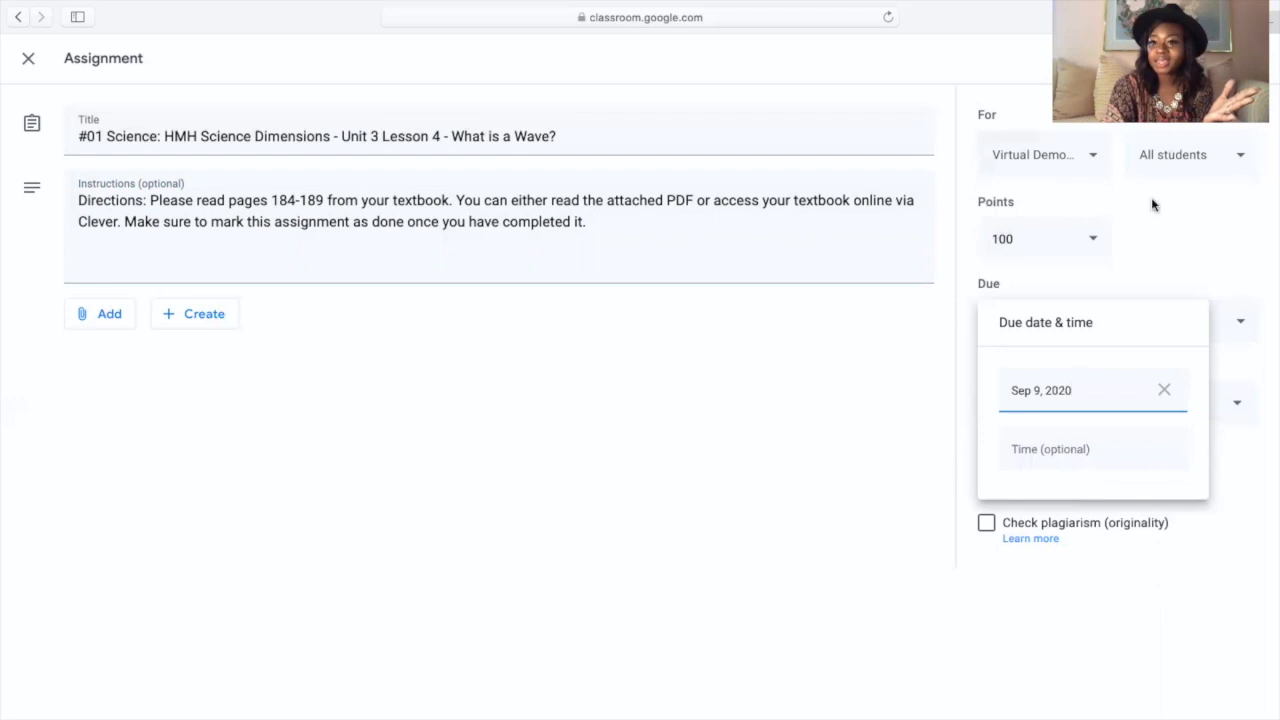
click(1183, 174)
click(1181, 172)
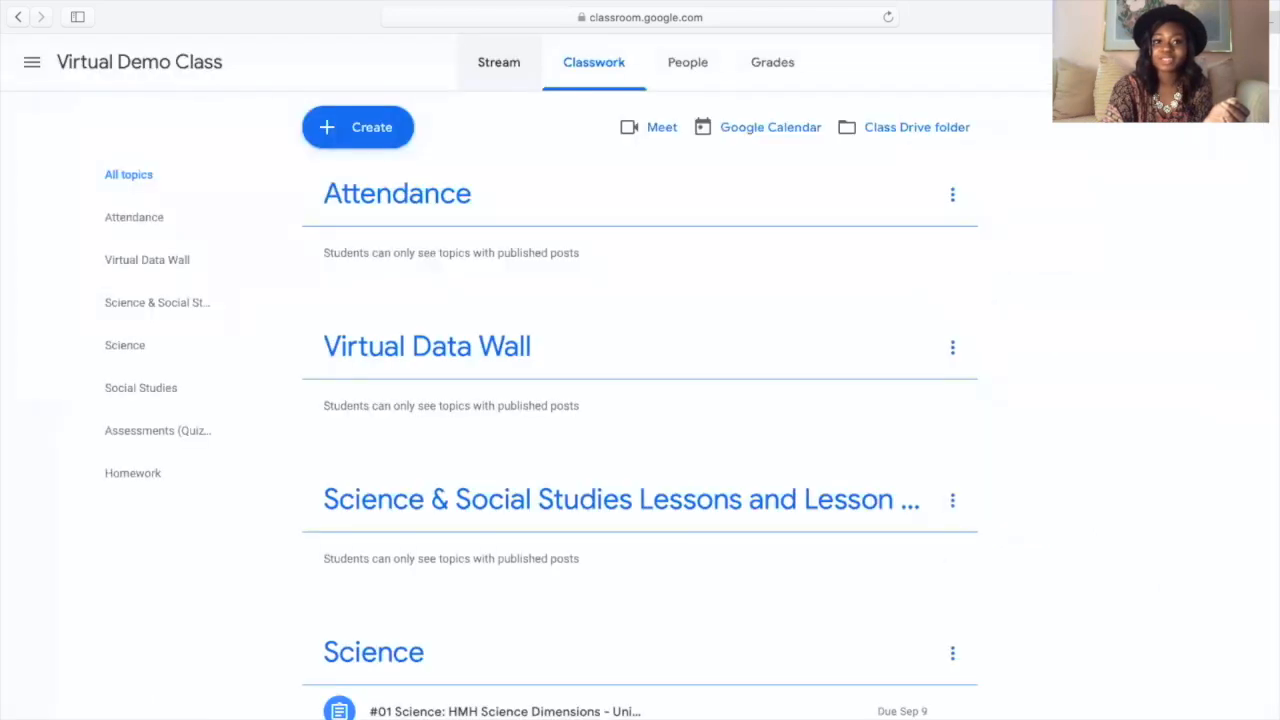
Start a new assignment in the class's classwork
scroll(1091, 217, down, 3)
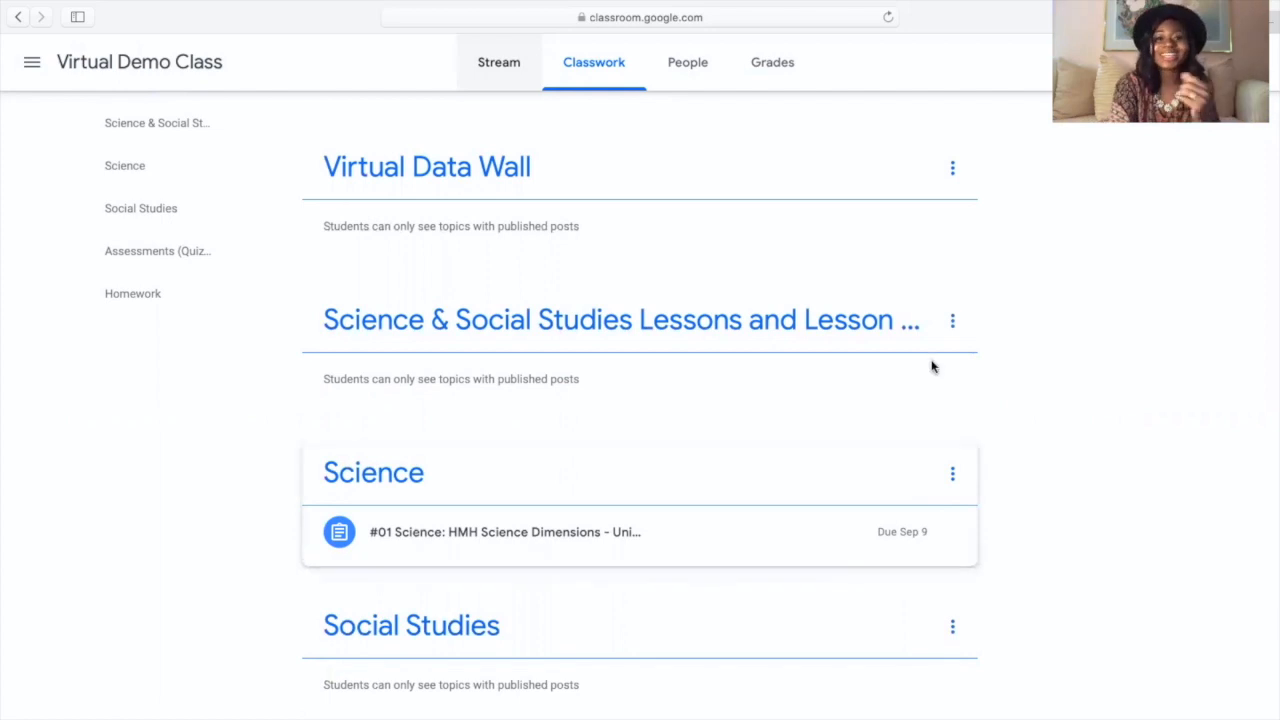
scroll(894, 451, down, 2)
scroll(898, 455, down, 1)
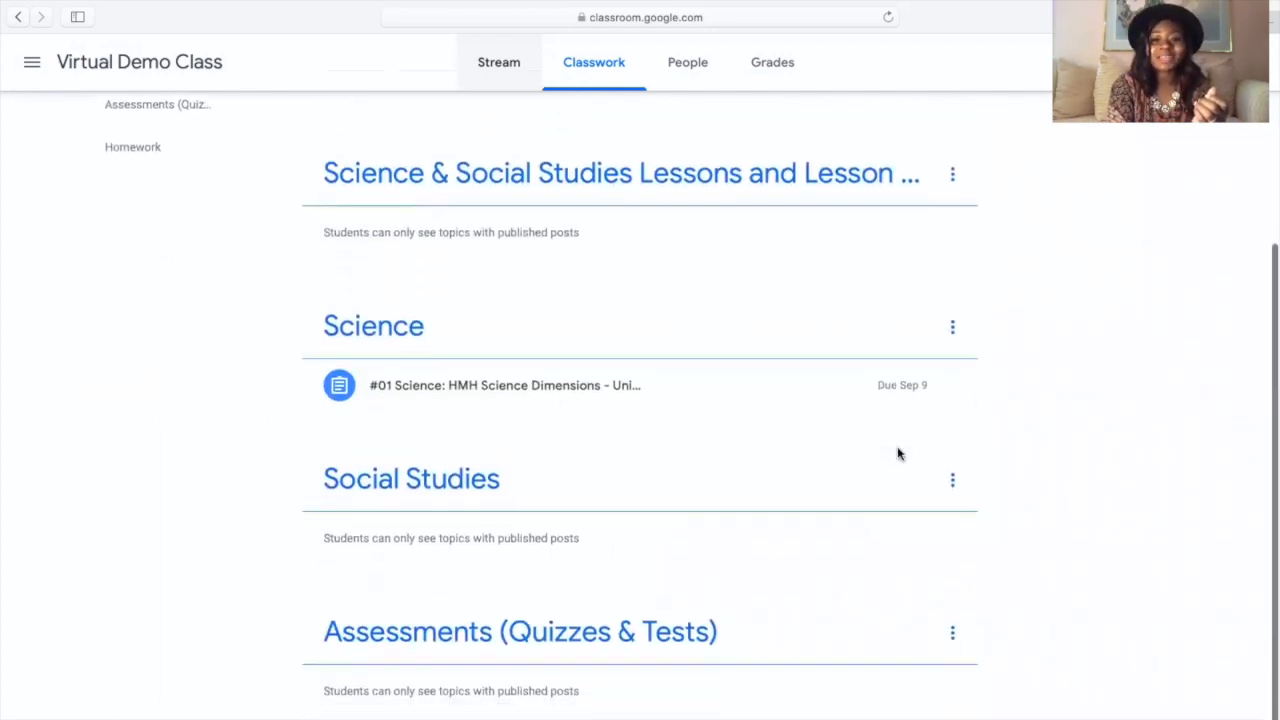
scroll(898, 455, down, 1)
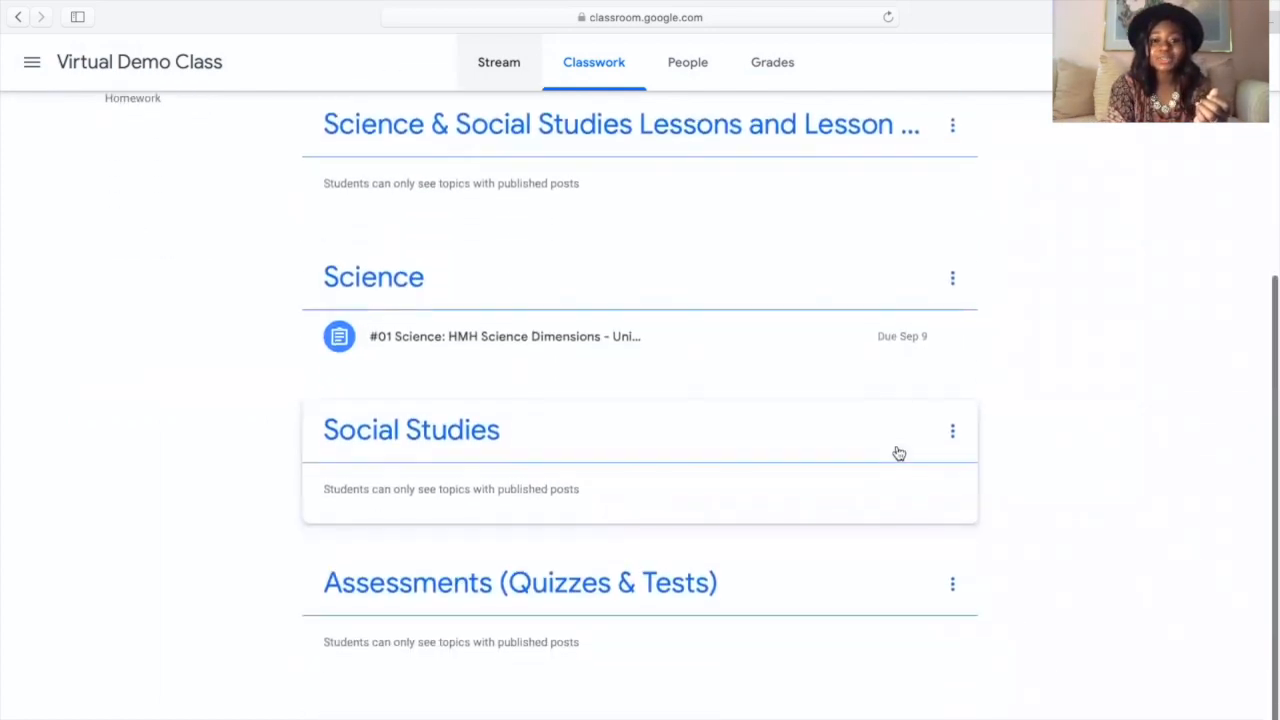
scroll(700, 290, up, 7)
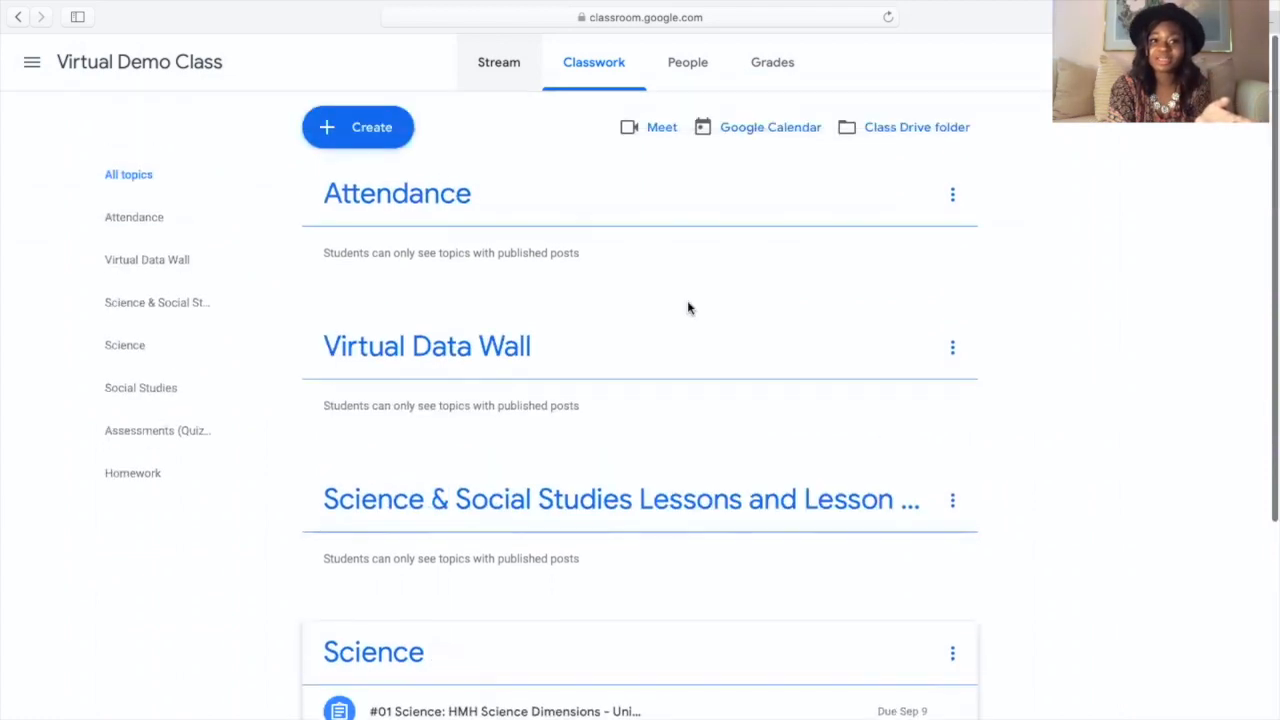
click(343, 129)
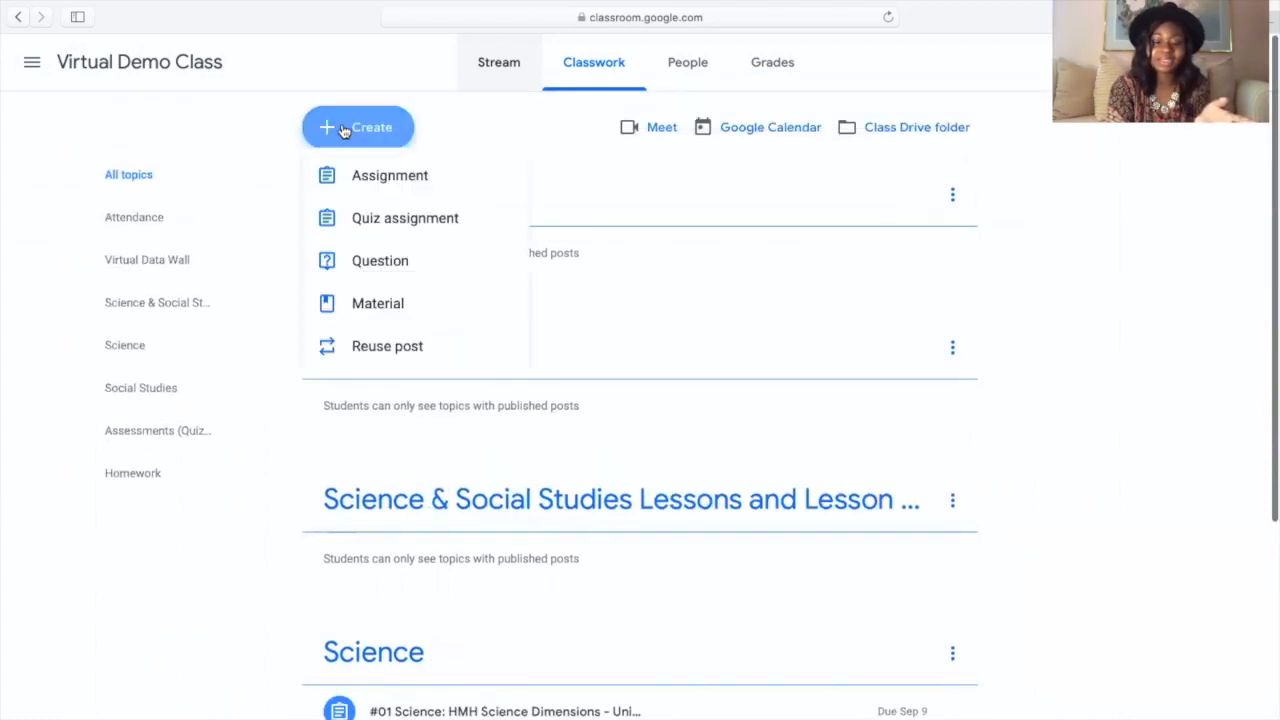
click(398, 190)
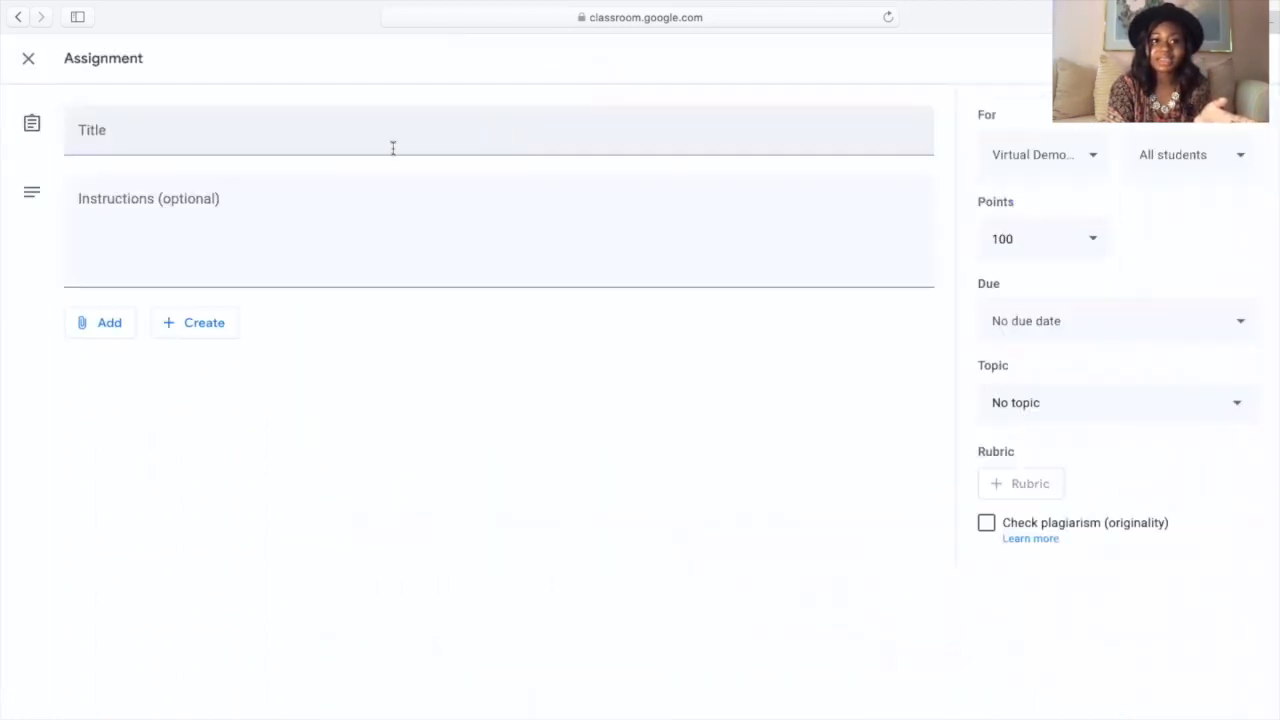
Begin the new assignment's title with "#02 Social Studies:"
click(393, 148)
text(J)
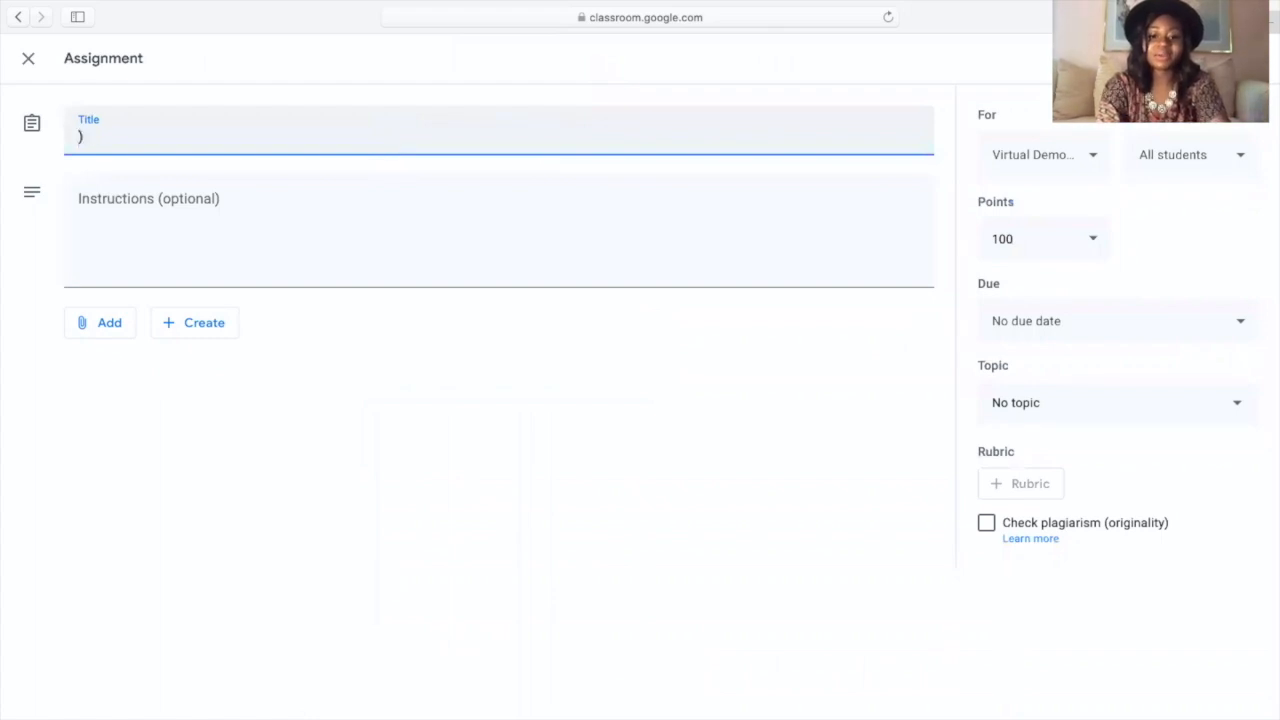
text(02)
key(BackSpace)
key(BackSpace)
key(BackSpace)
key(BackSpace)
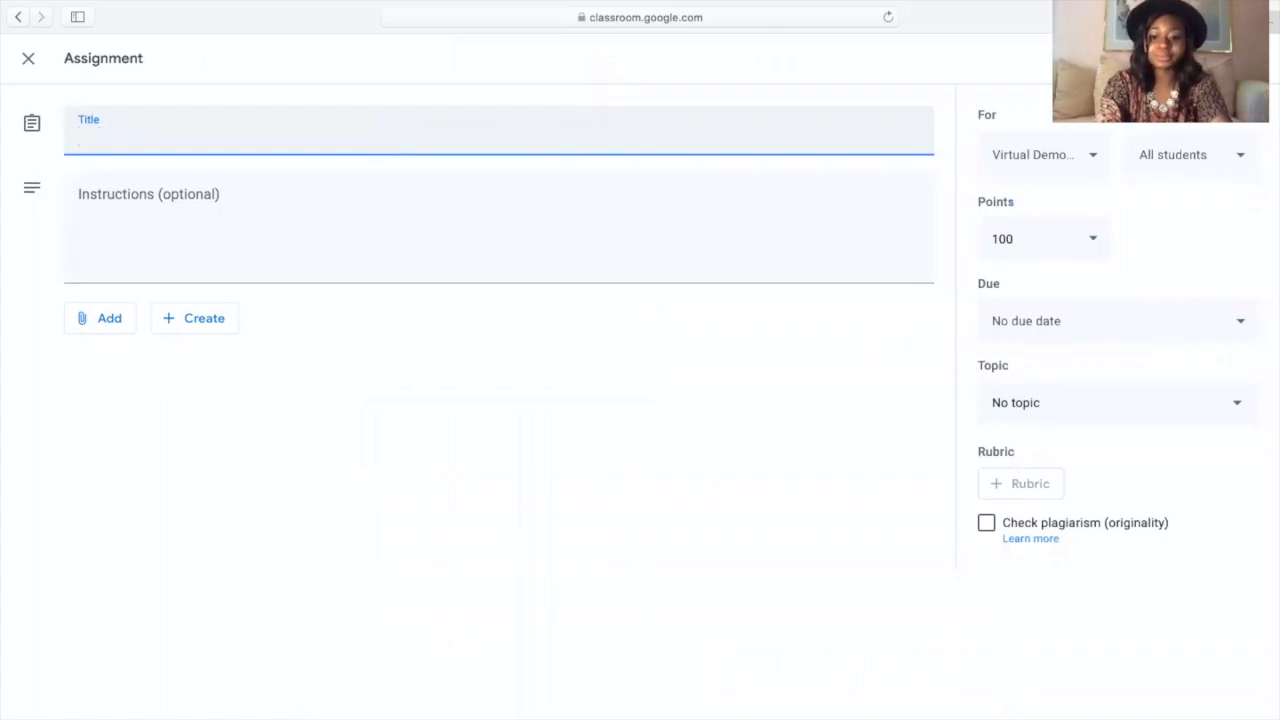
text(#)
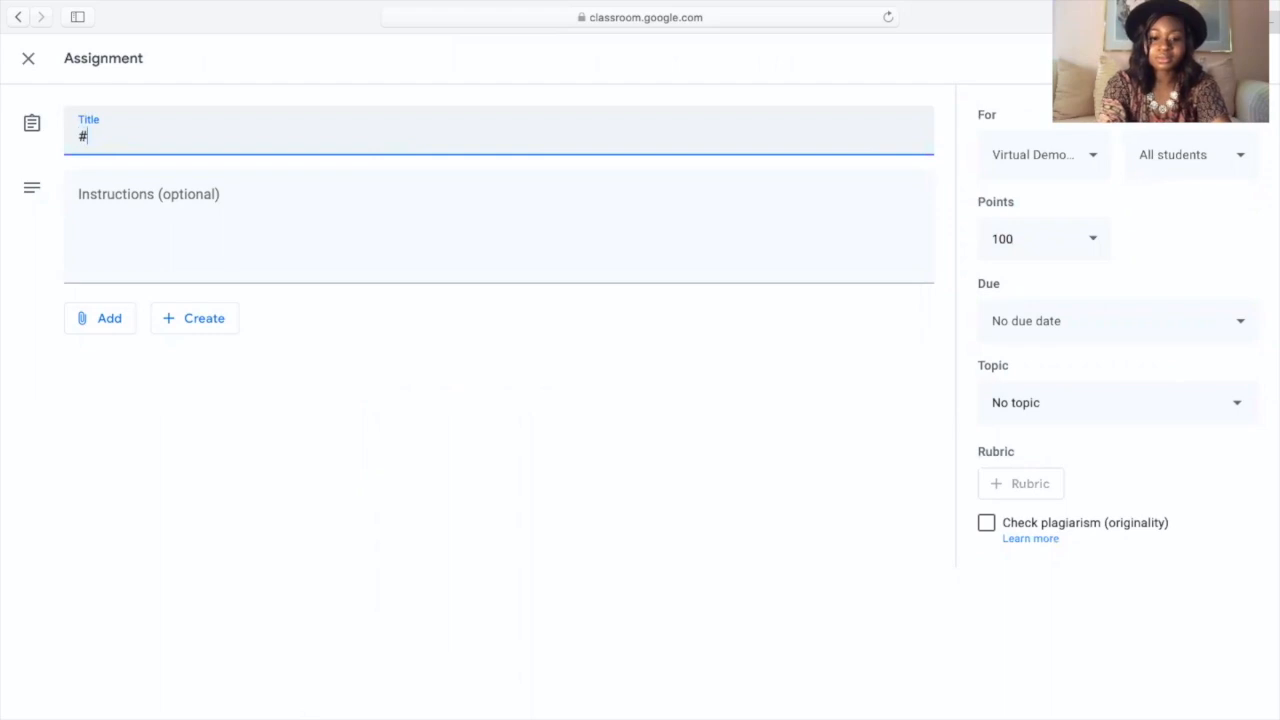
text(02 Social Studies:)
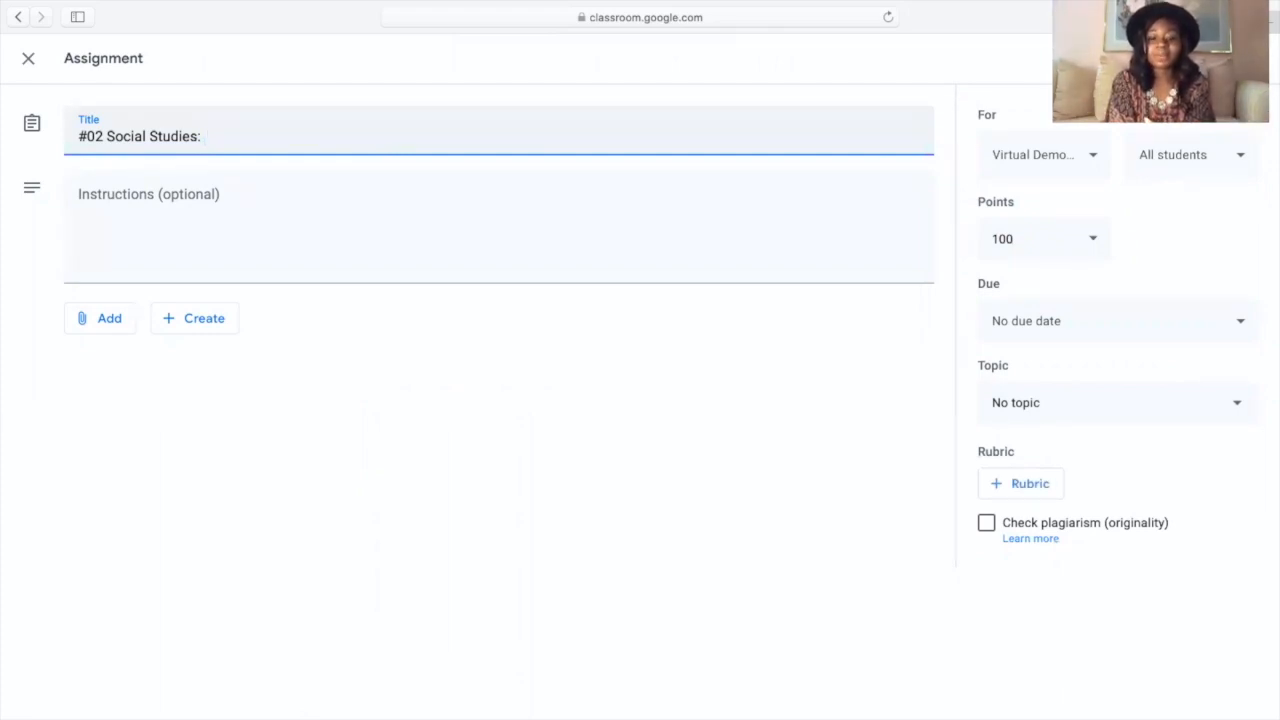
Continue the assignment title with "Compare and Contrast the Different Forms of Government Analytical Essay"
text(Compare and Contrast the Di)
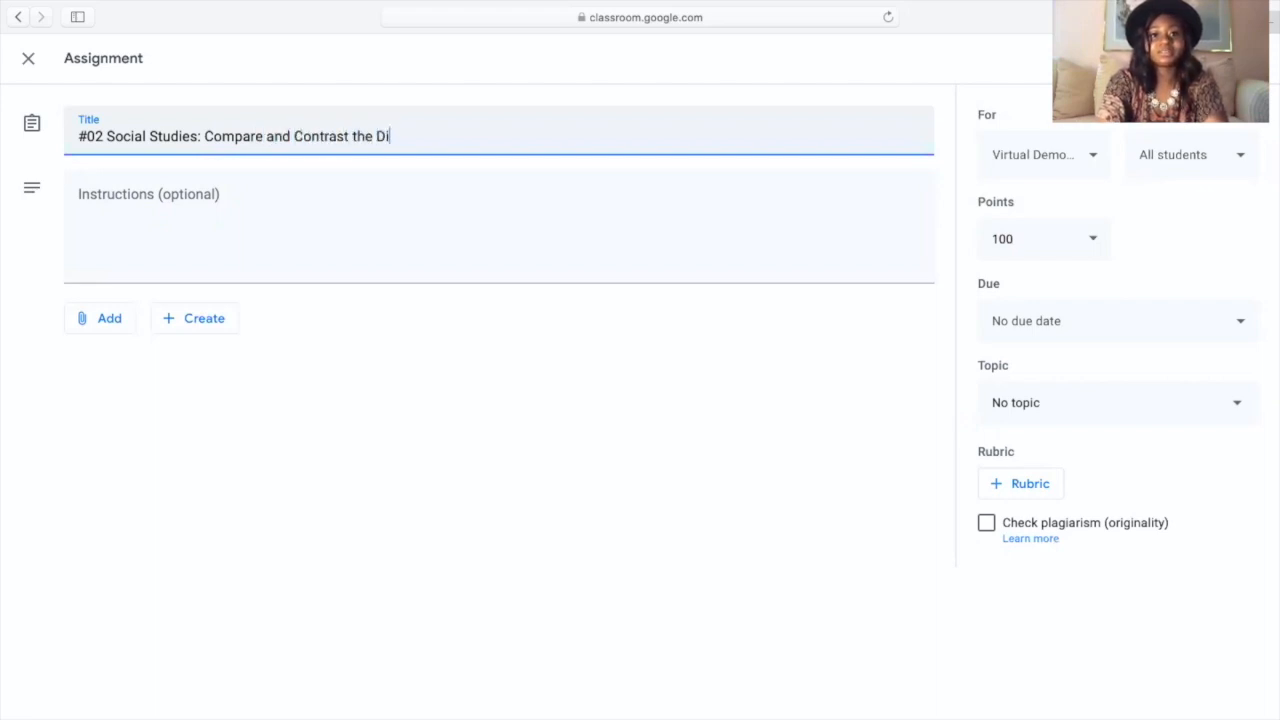
text(fferent Forms of )
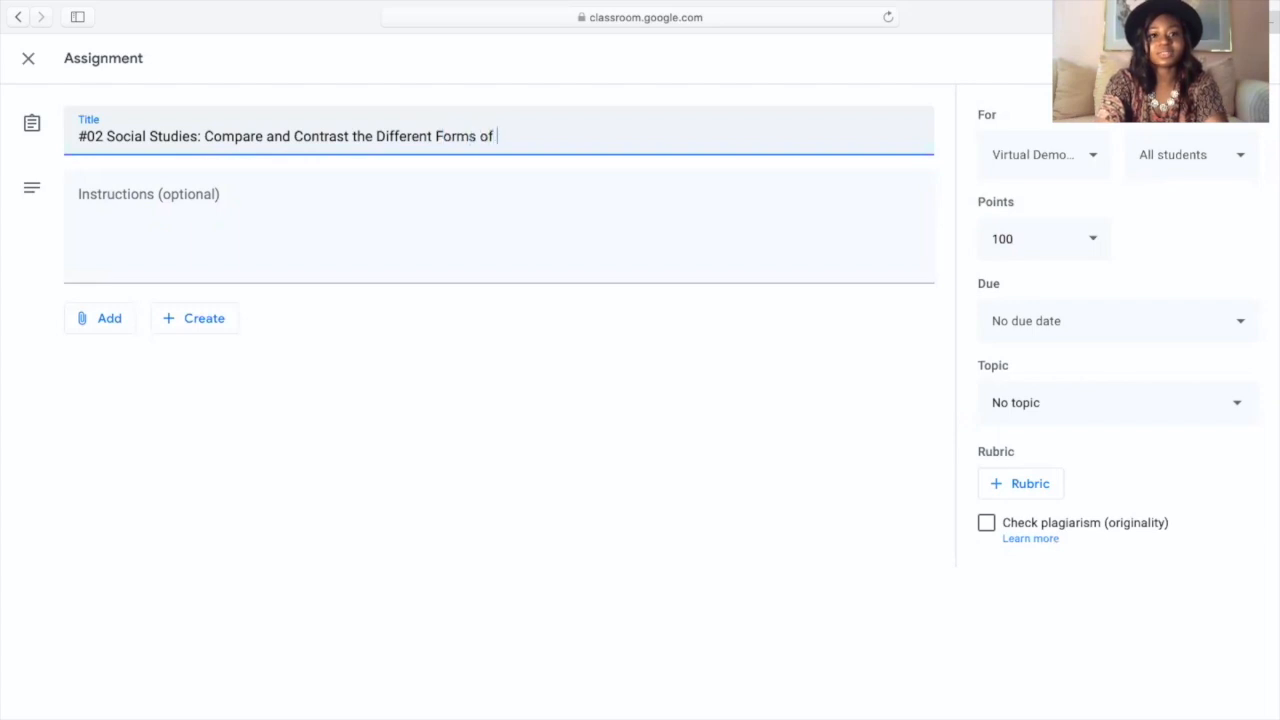
text(Government )
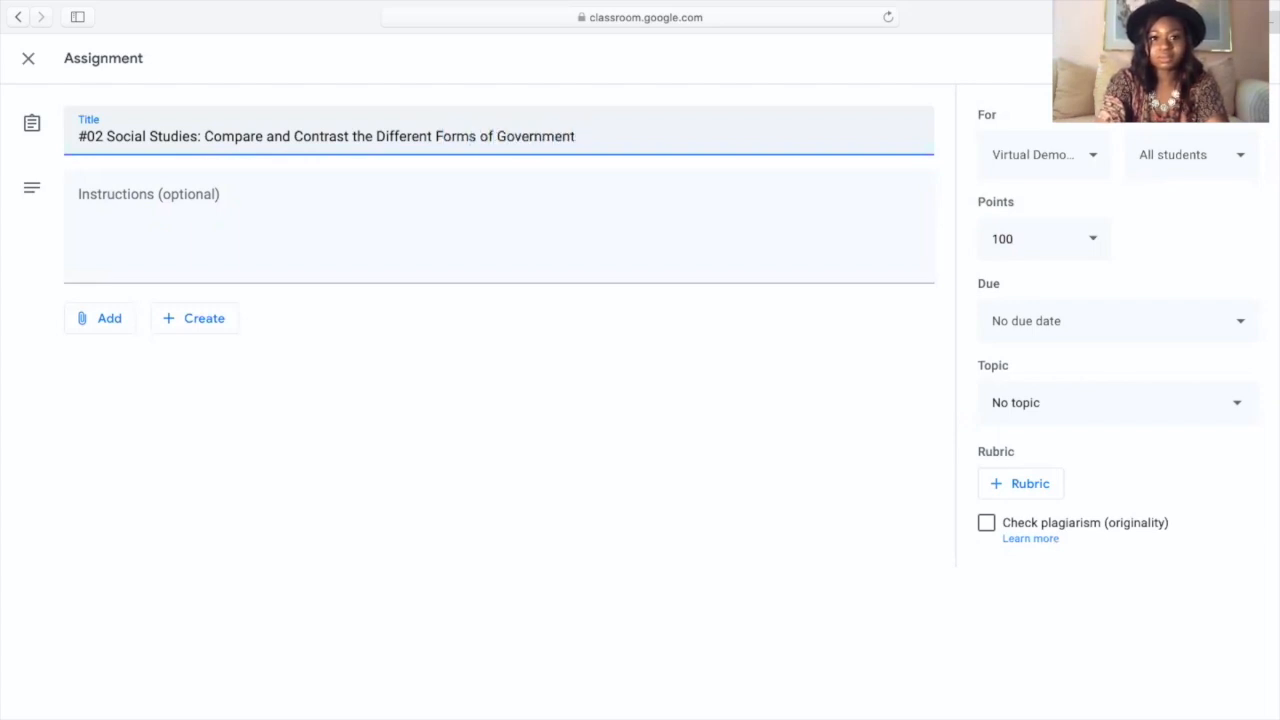
text(Ana)
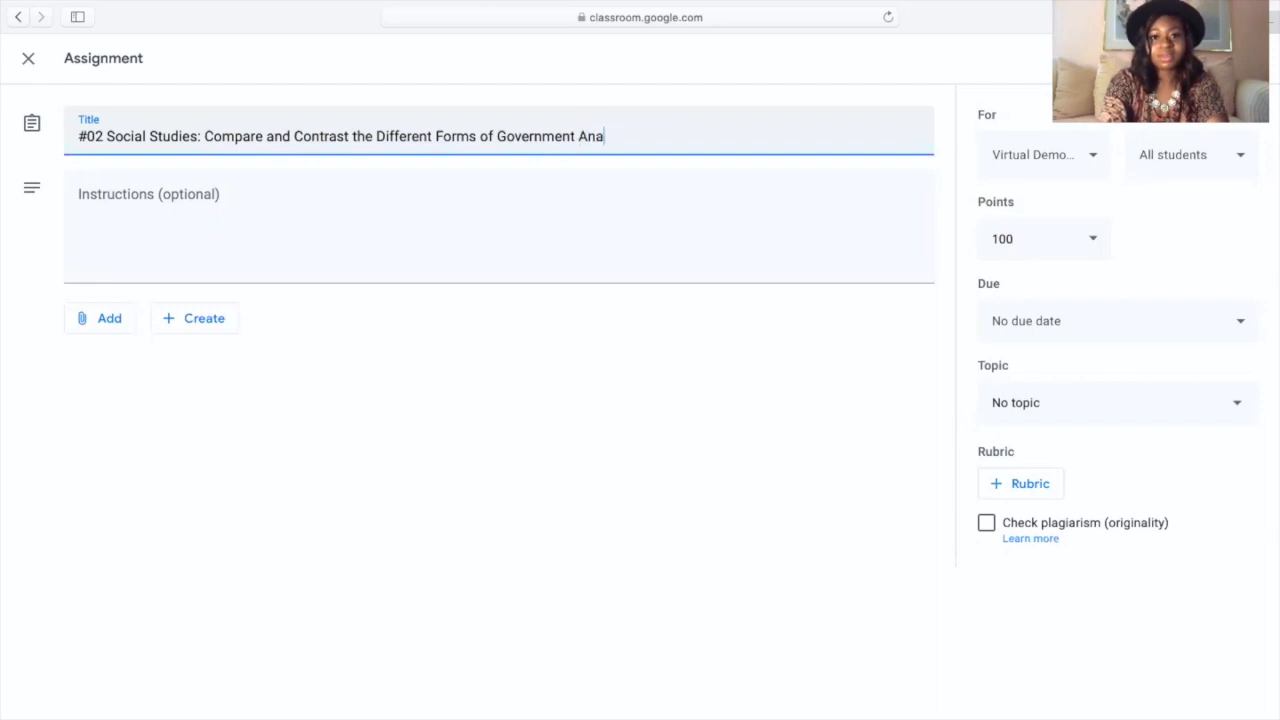
text(lytical Essay)
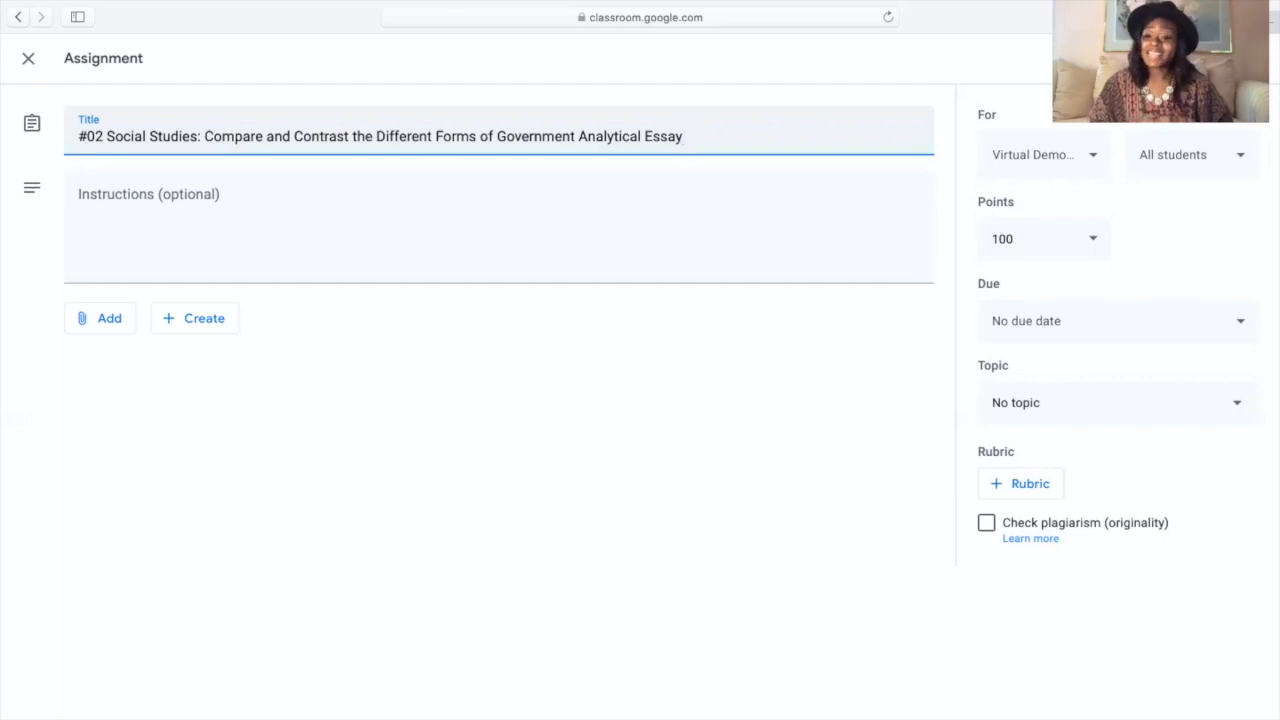
Replace the word "Forms" with "Branches" in the assignment title
click(484, 137)
key(BackSpace)
key(BackSpace)
key(BackSpace)
key(BackSpace)
key(BackSpace)
key(BackSpace)
text(Brn)
key(BackSpace)
text(anches)
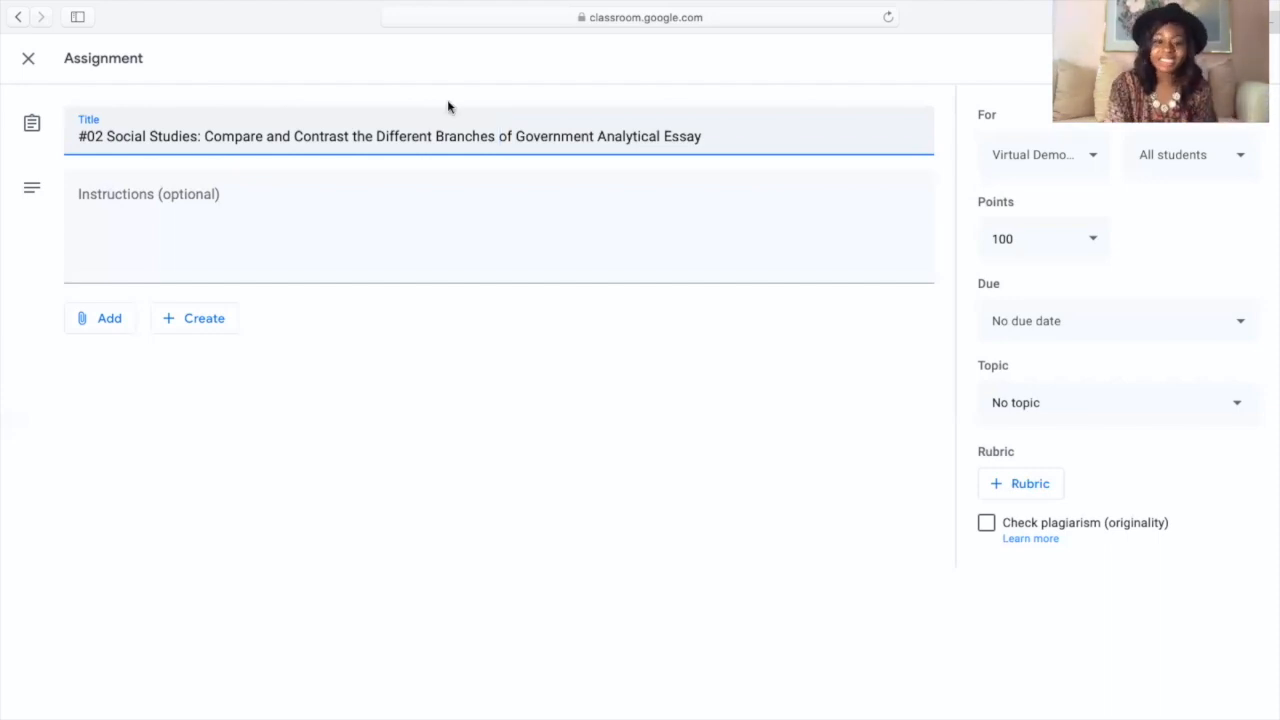
Enter the assignment instructions "Directions: Carefully read the directions in the Google Doc."
click(161, 203)
text(Directions: Please)
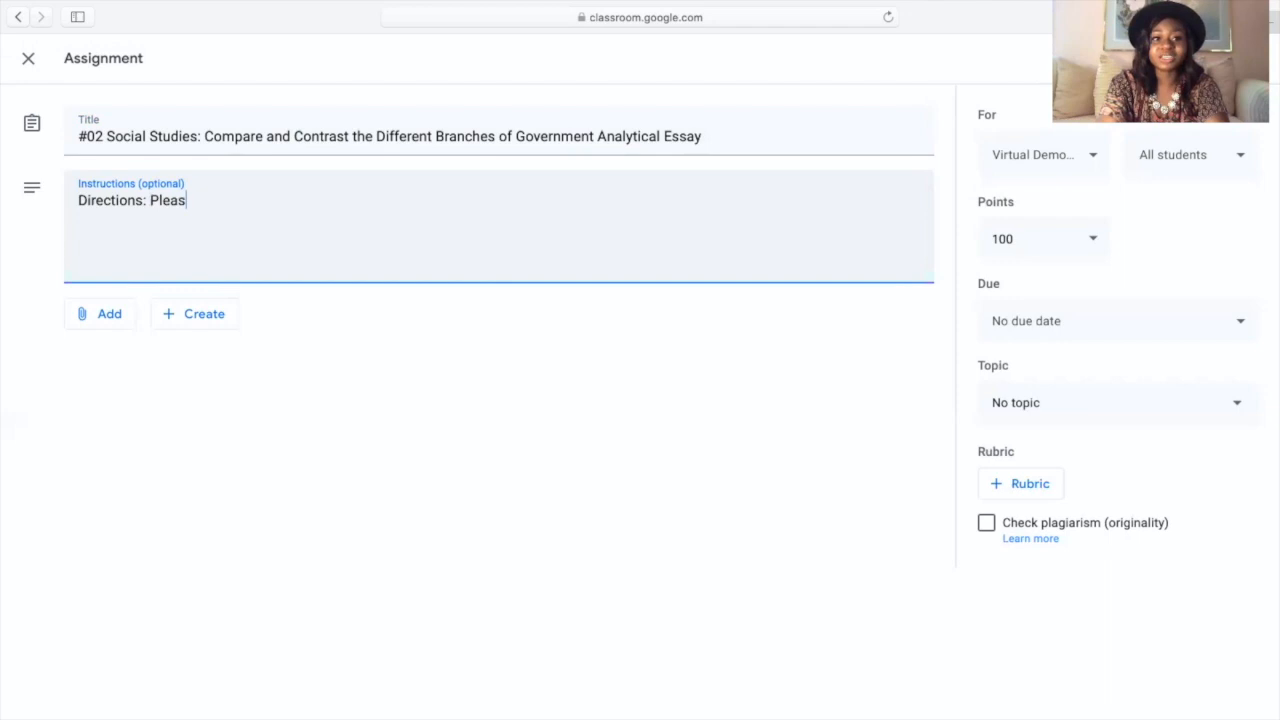
key(BackSpace)
key(BackSpace)
key(BackSpace)
key(BackSpace)
key(BackSpace)
text(Carefully rea)
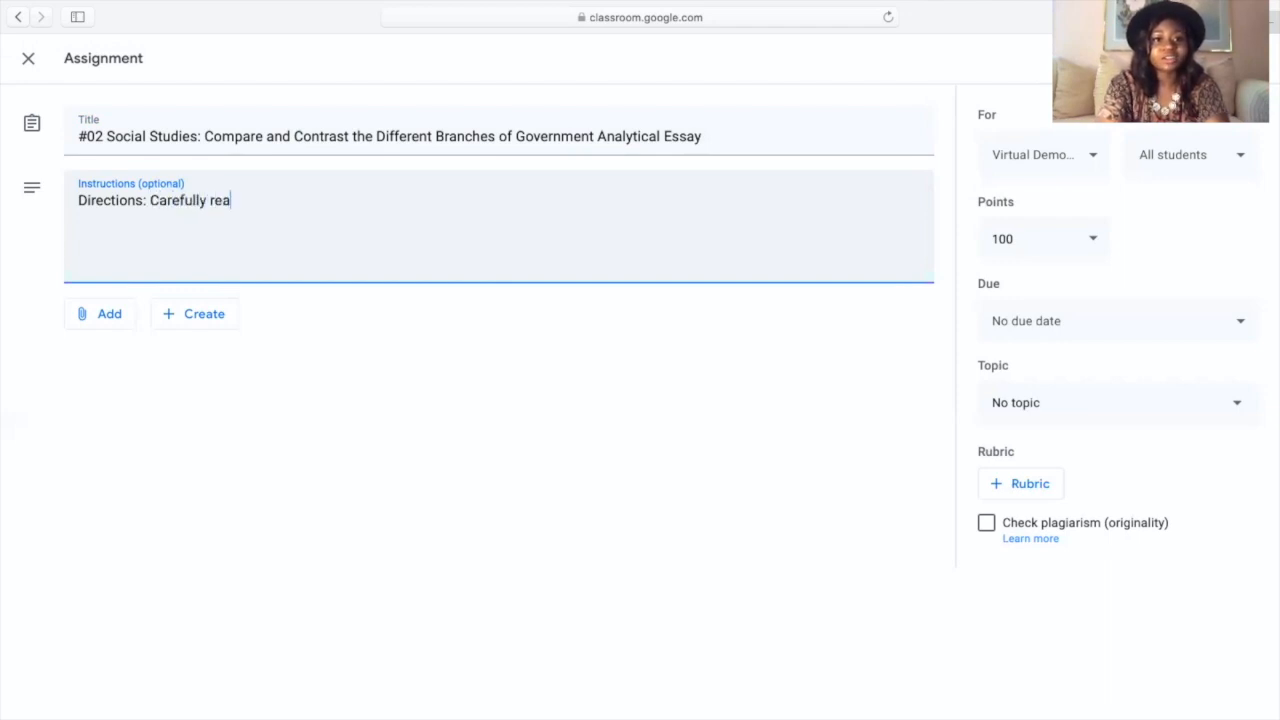
text(d the directions in)
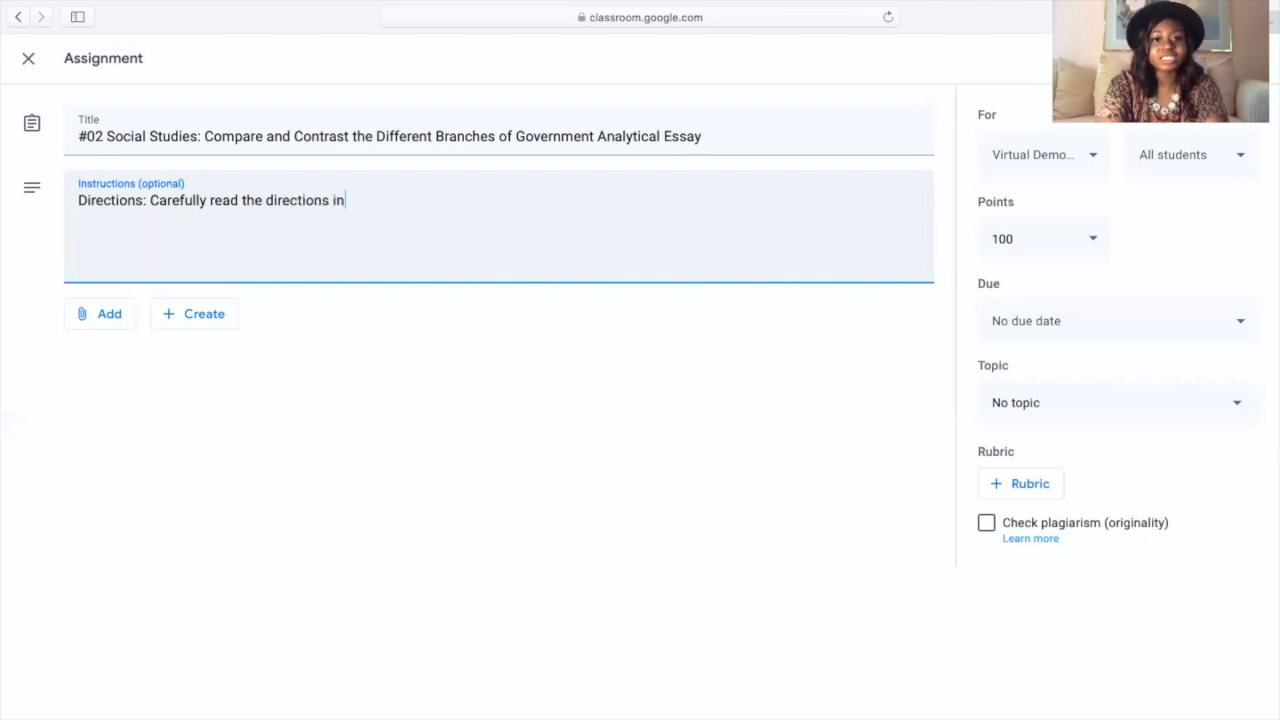
text( the Google Doc)
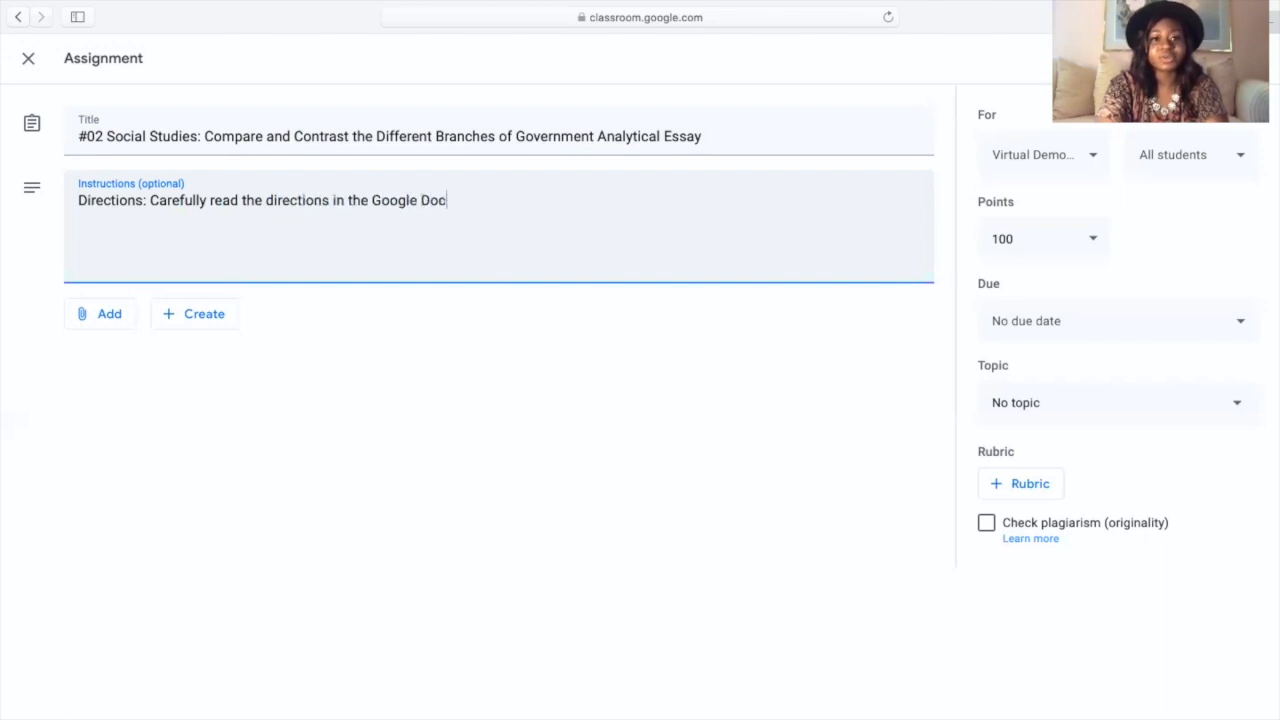
text(.)
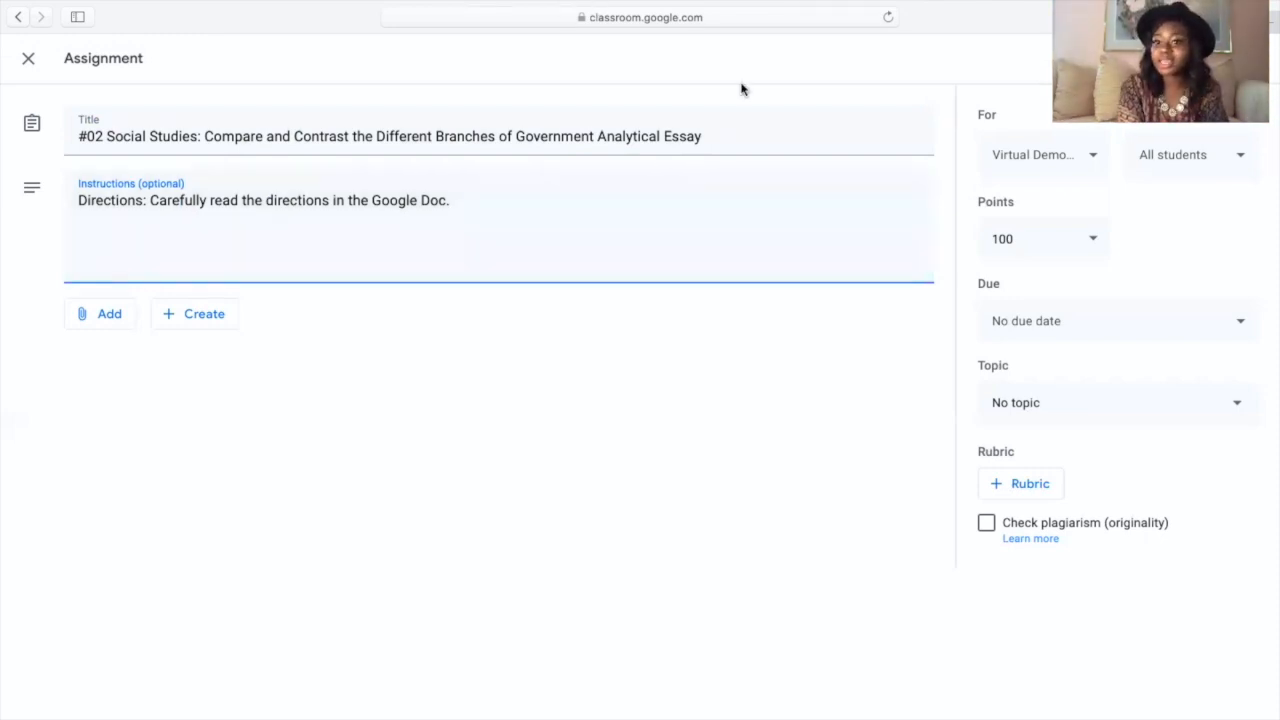
Publish the assignment under the Social Studies topic with a due date of Aug 13, 2020
click(1066, 404)
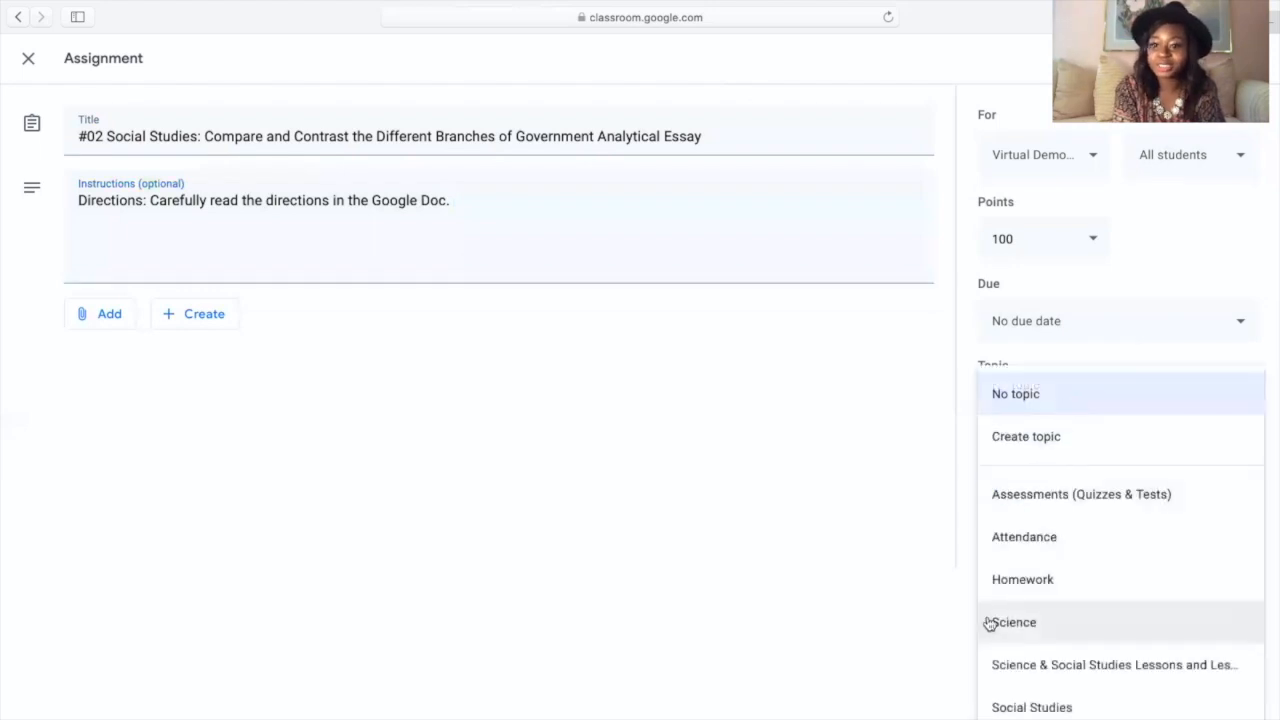
click(1001, 706)
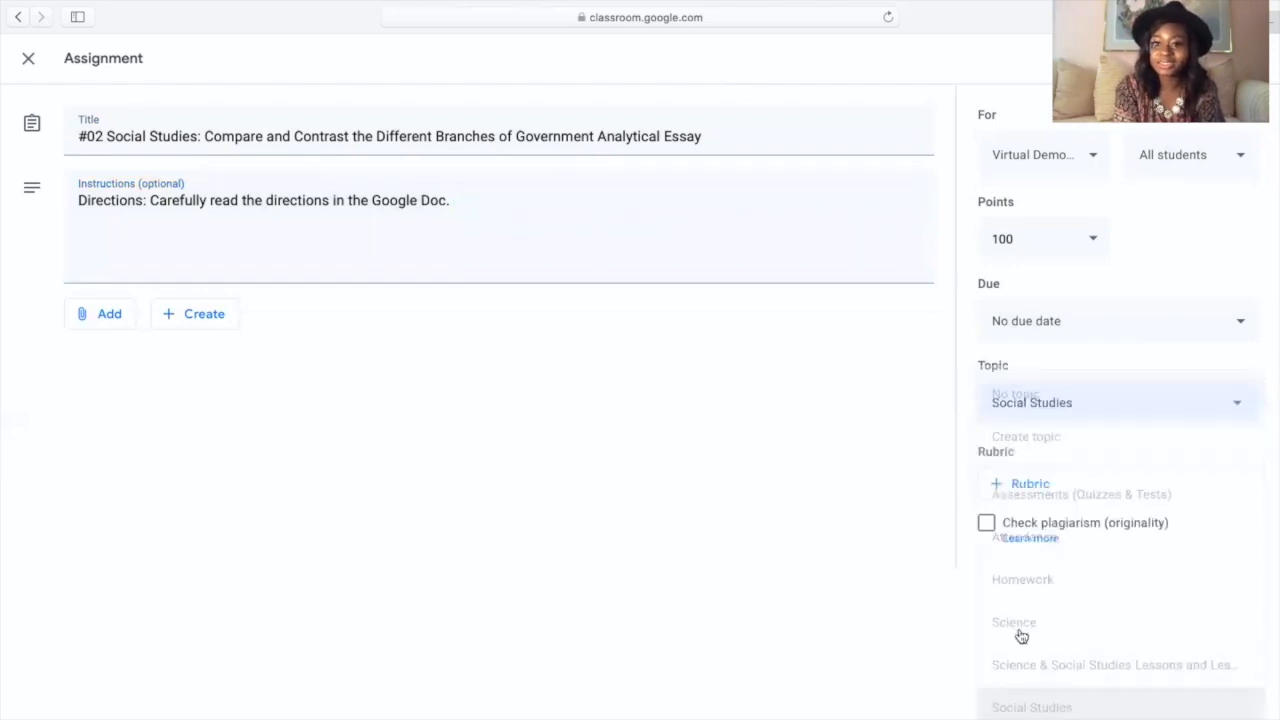
click(1110, 328)
click(1088, 398)
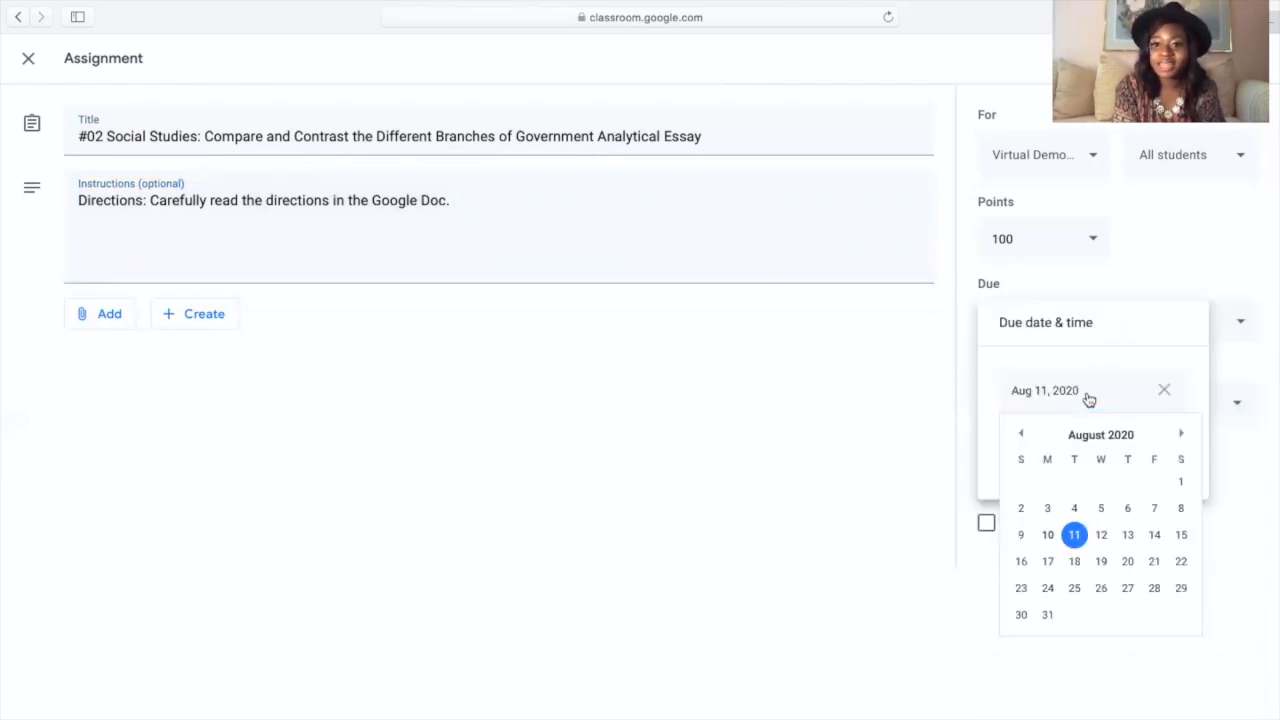
click(1127, 536)
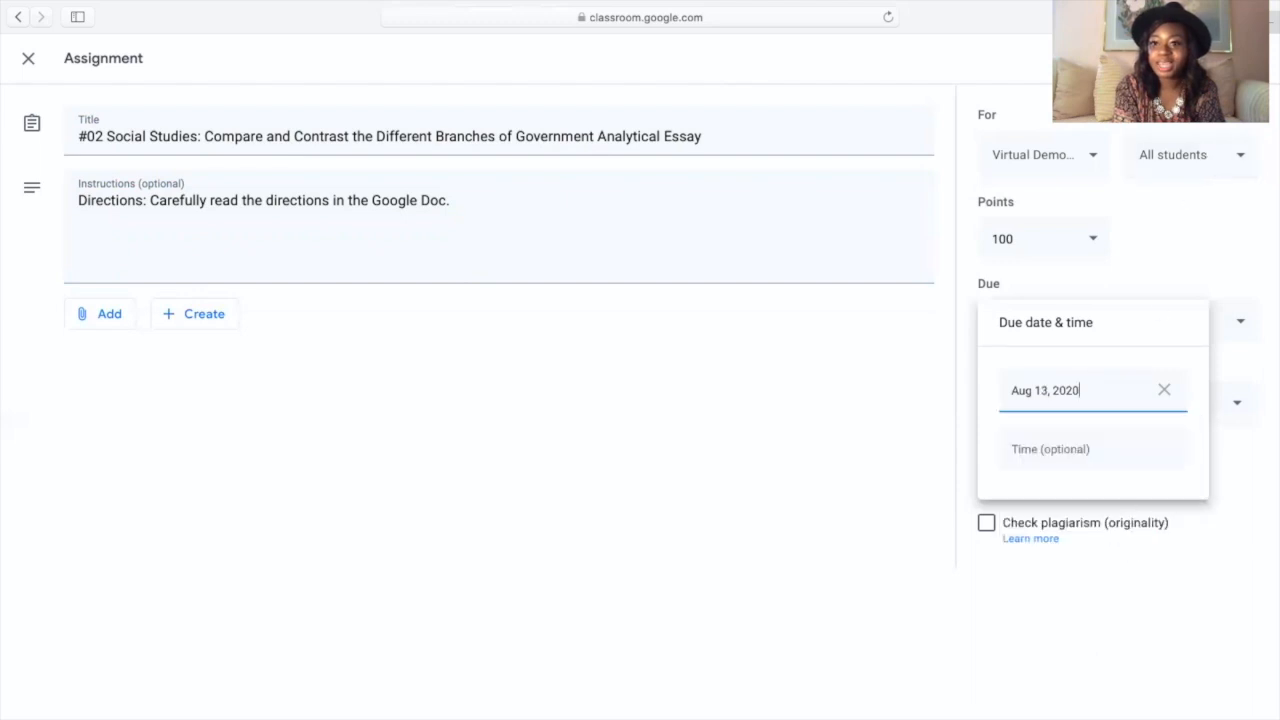
key(Return)
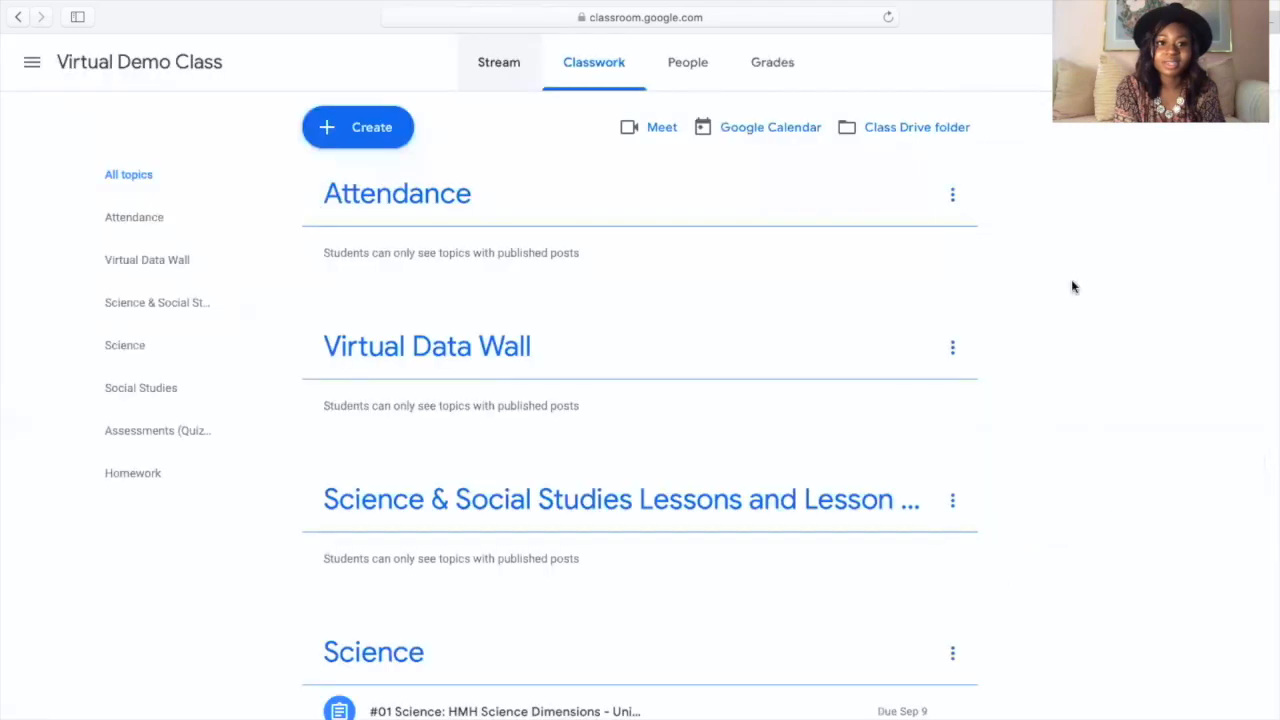
Create a new assignment and begin its title with "#03 Science: HMH Dimensions"
scroll(1009, 606, down, 3)
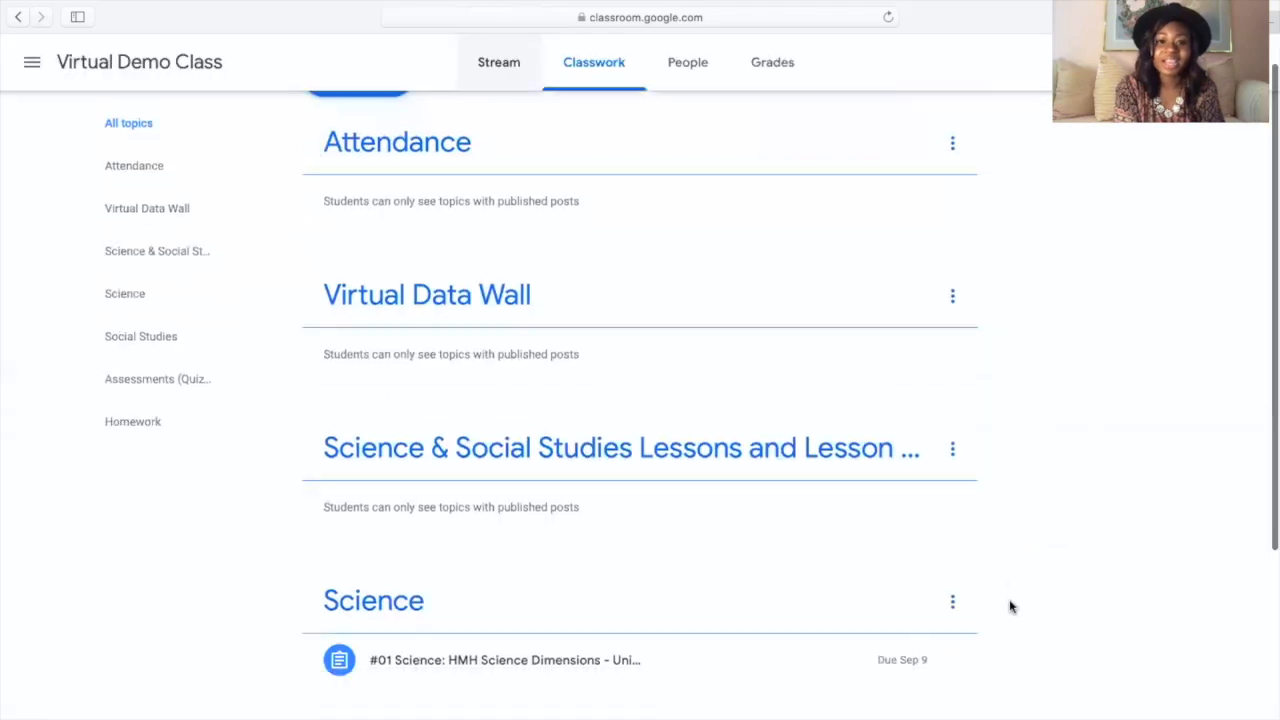
scroll(1009, 606, down, 3)
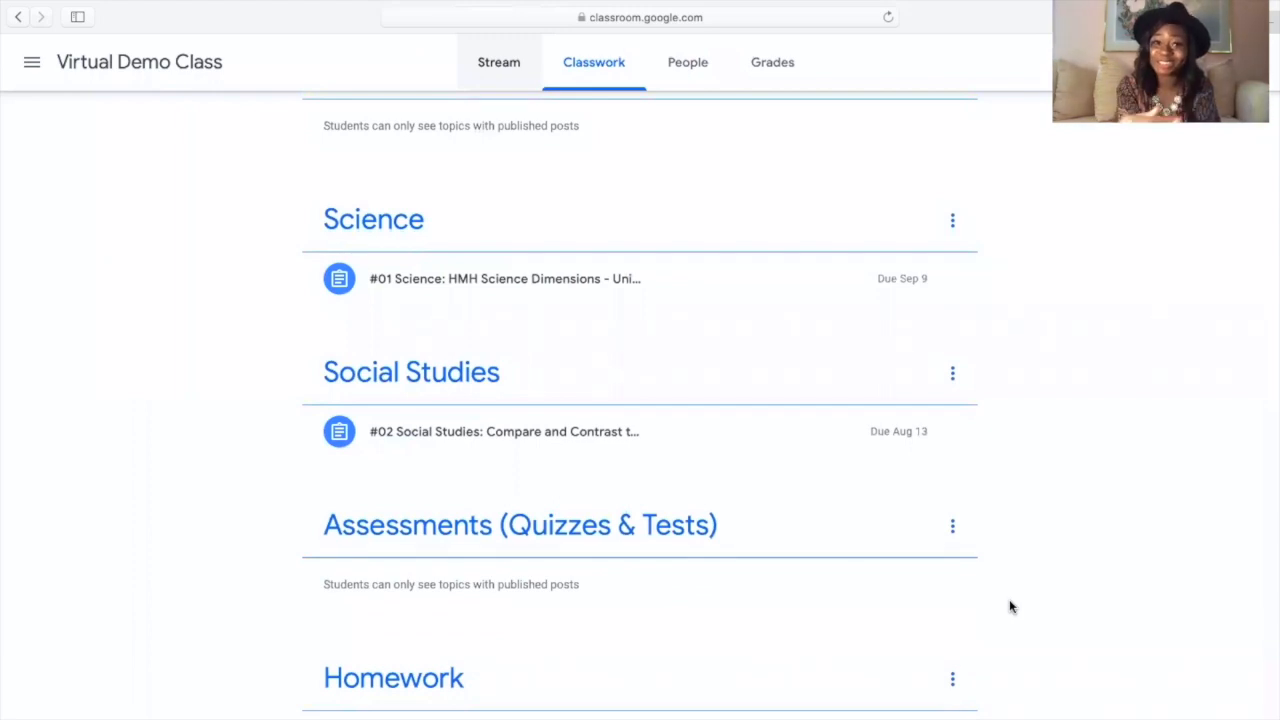
scroll(540, 514, up, 3)
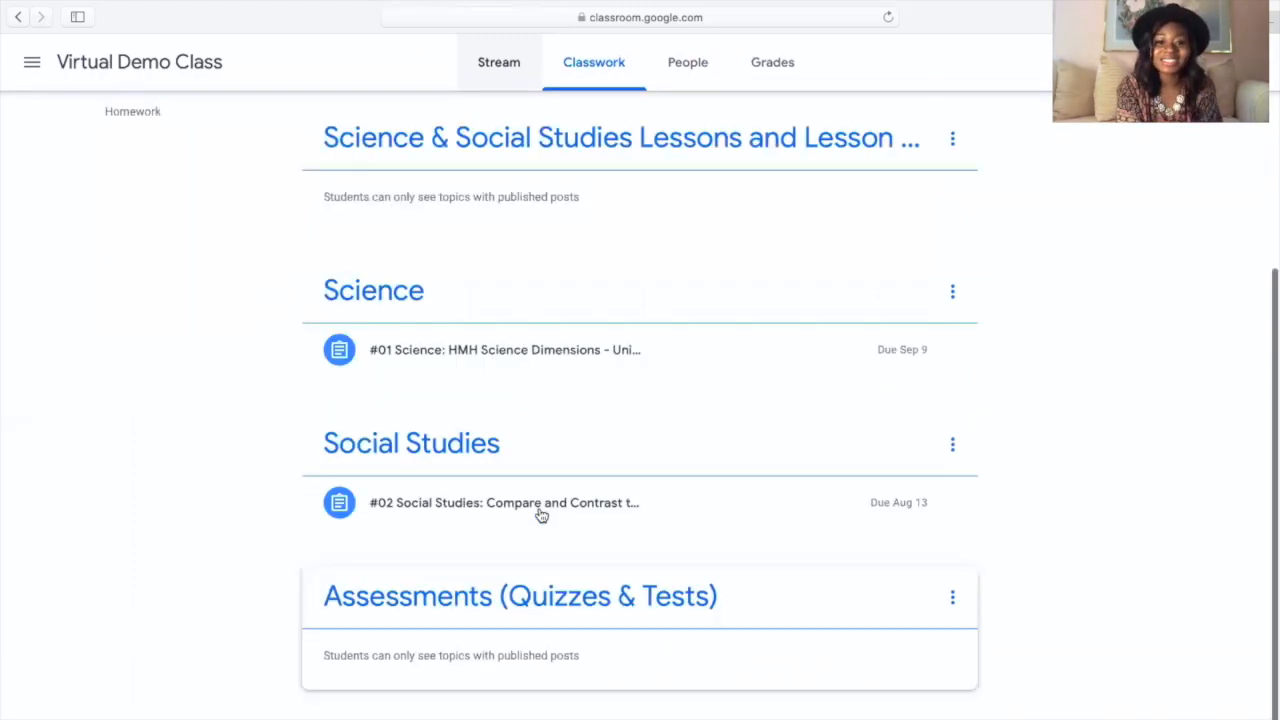
scroll(540, 514, up, 5)
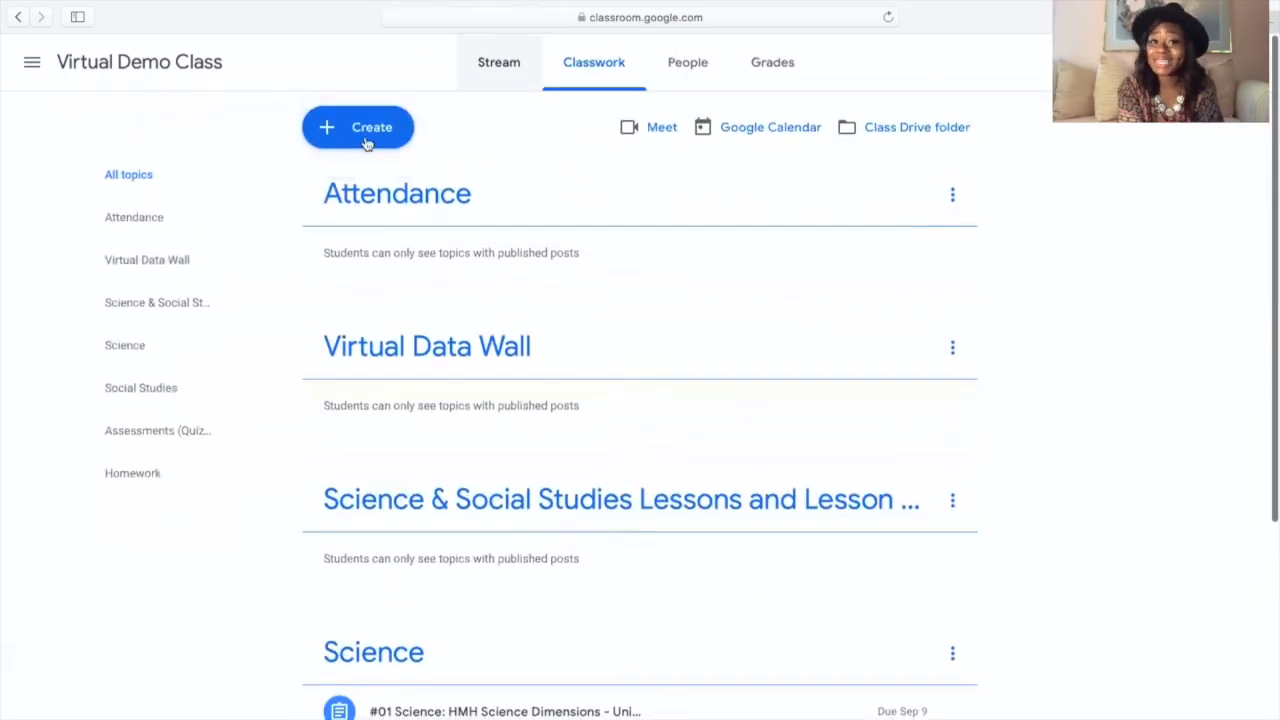
click(338, 145)
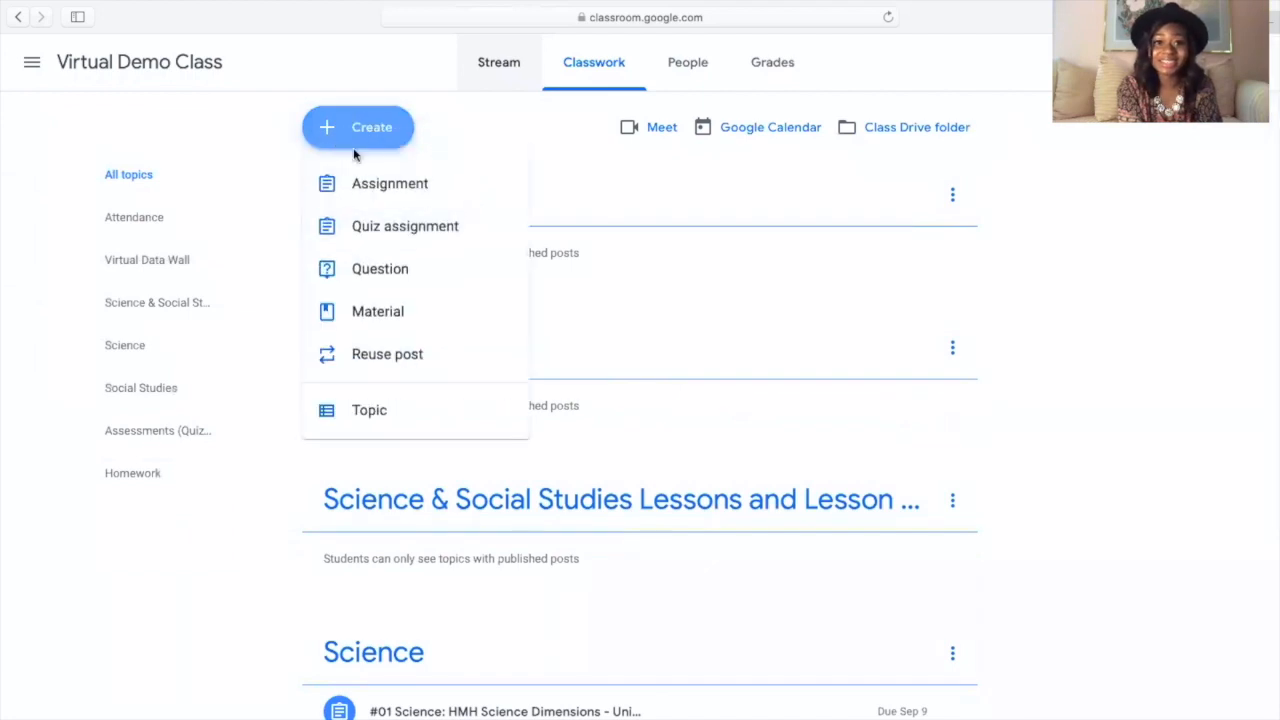
click(381, 200)
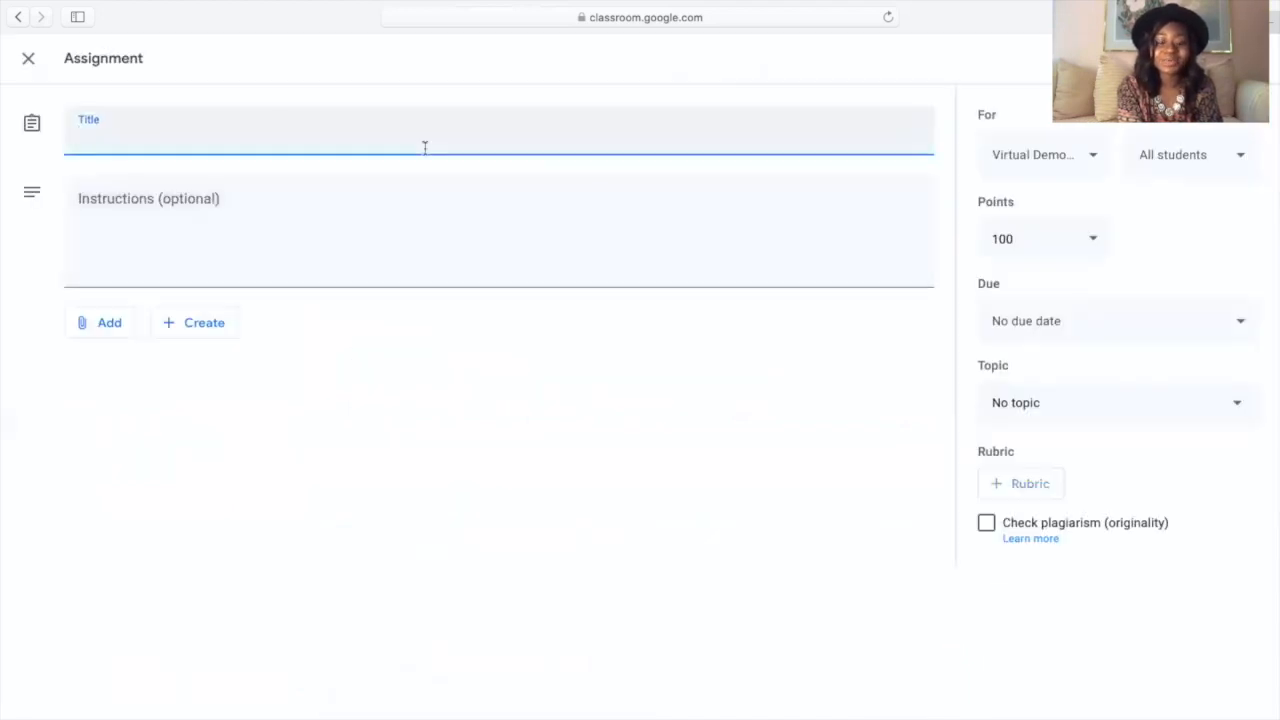
text(#03)
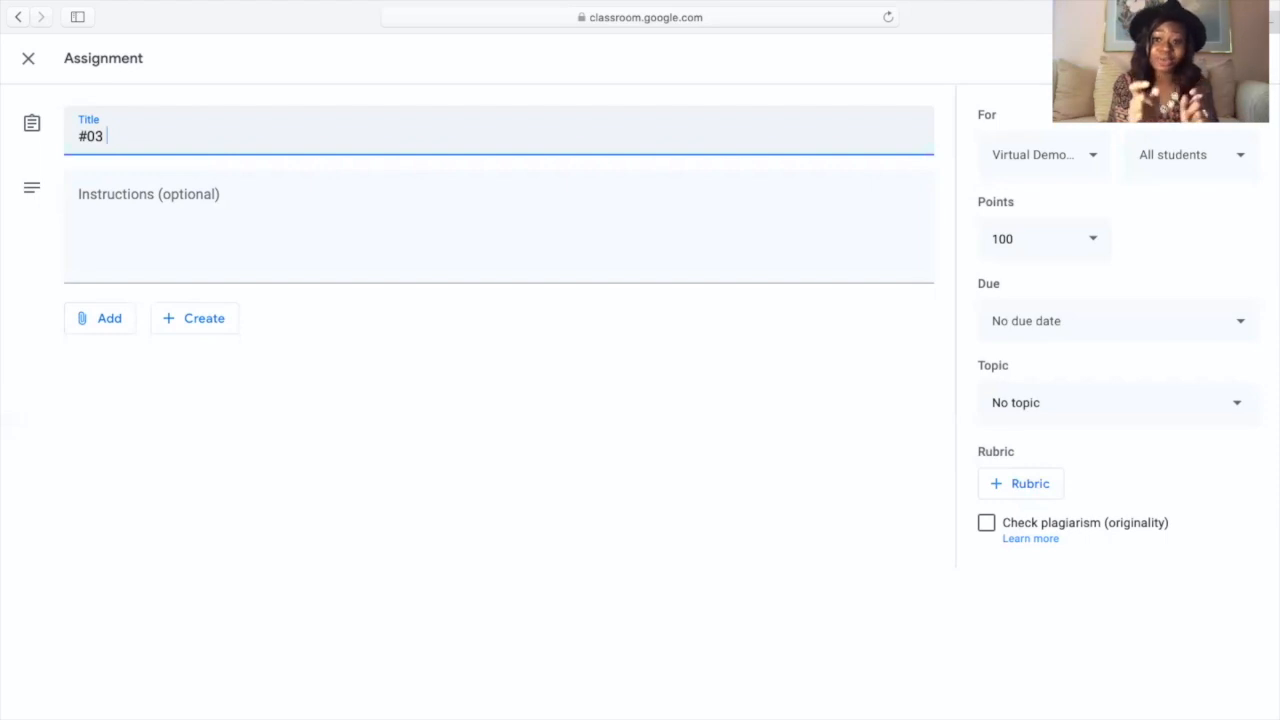
text(S)
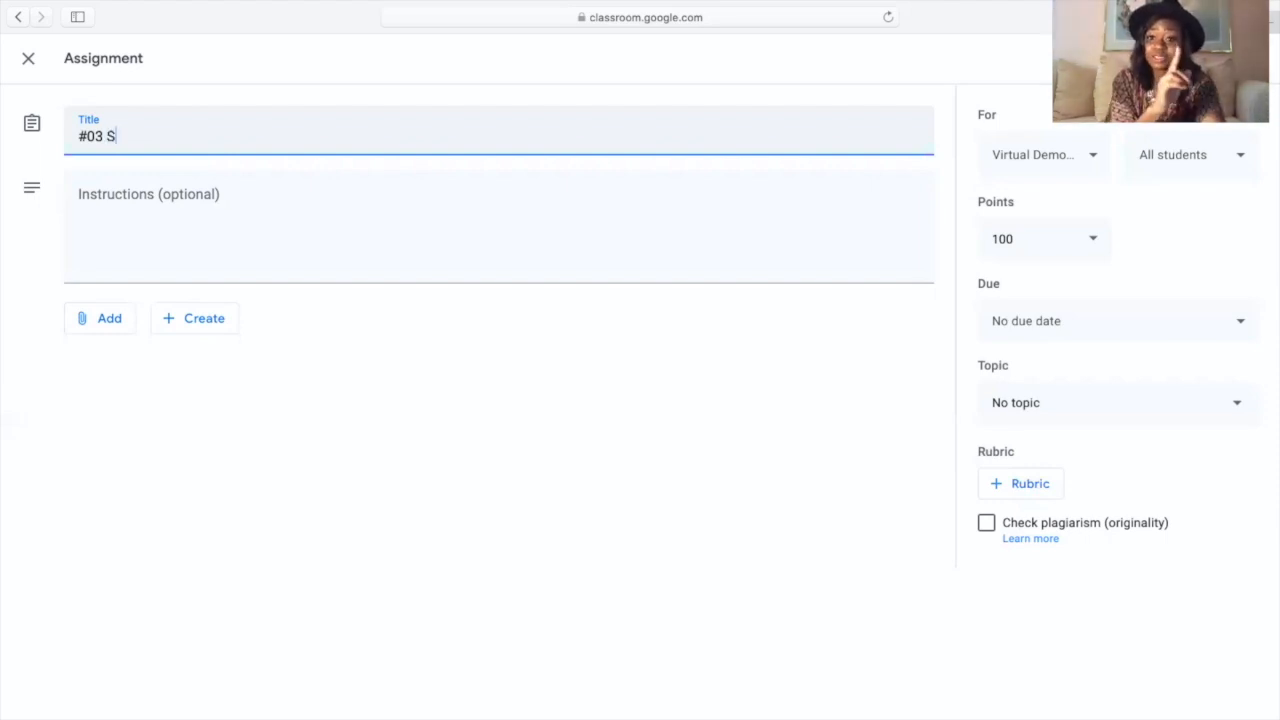
text(cience: )
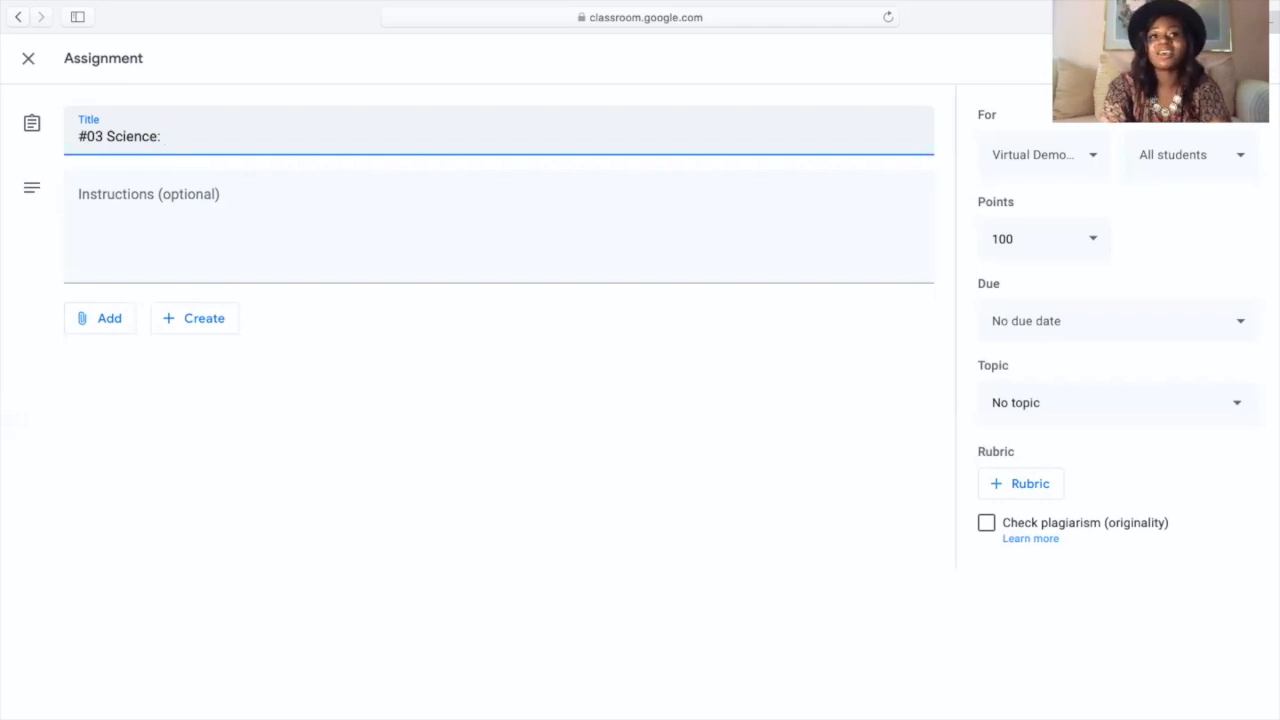
text(HMH )
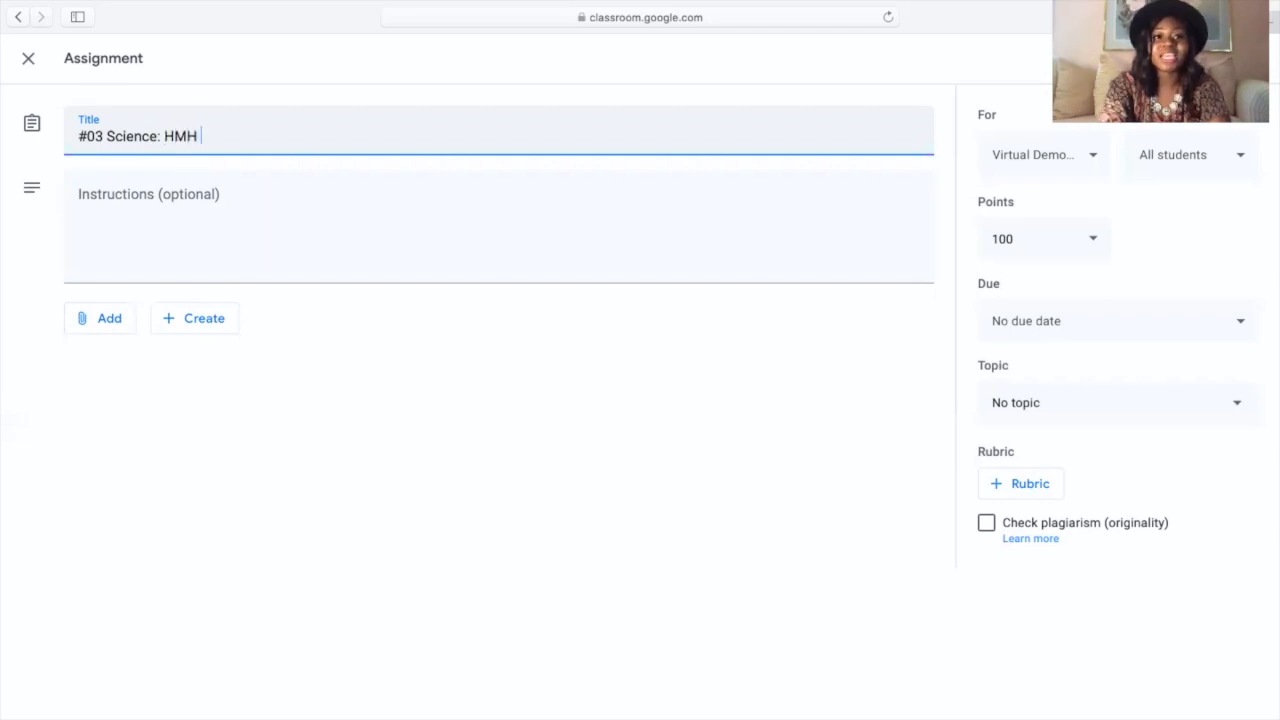
text(Dimensions -)
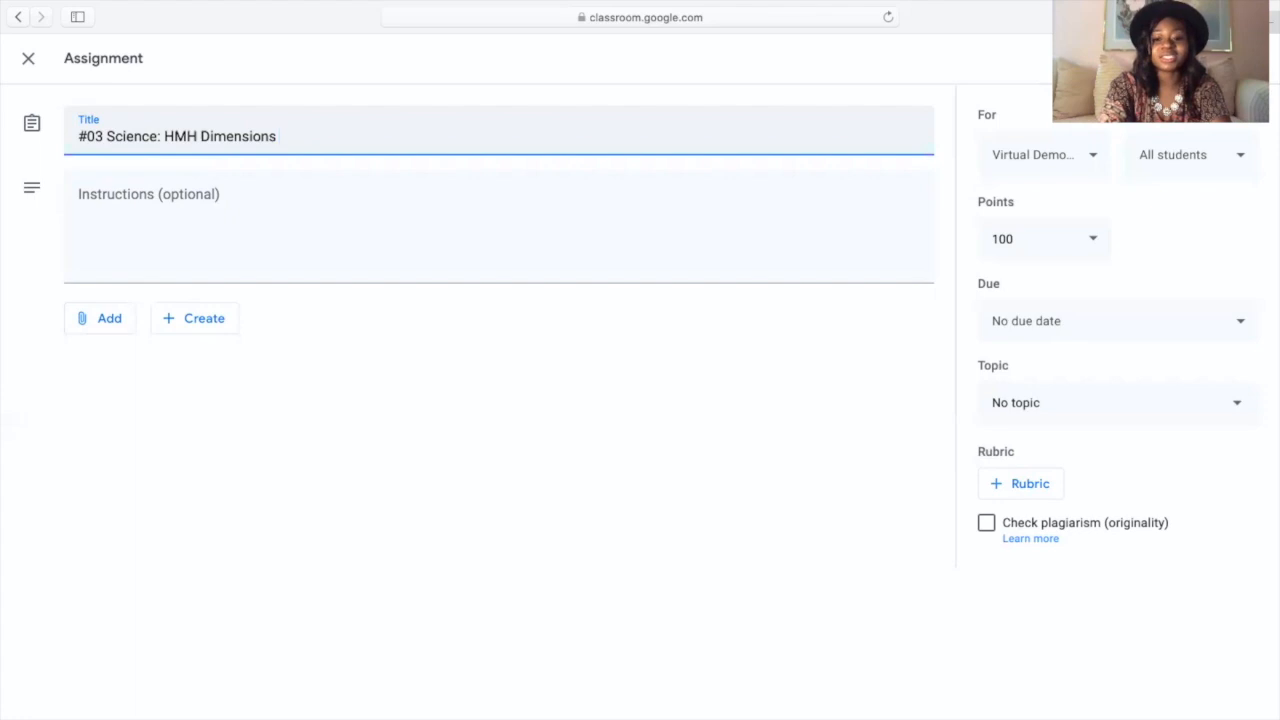
Complete the assignment title so it reads "#03 Science: HMH Dimensions - Unit 3 Lesson 4 - QUIZ"
key(BackSpace)
key(BackSpace)
key(BackSpace)
key(BackSpace)
key(BackSpace)
key(BackSpace)
key(BackSpace)
key(BackSpace)
key(BackSpace)
key(BackSpace)
key(BackSpace)
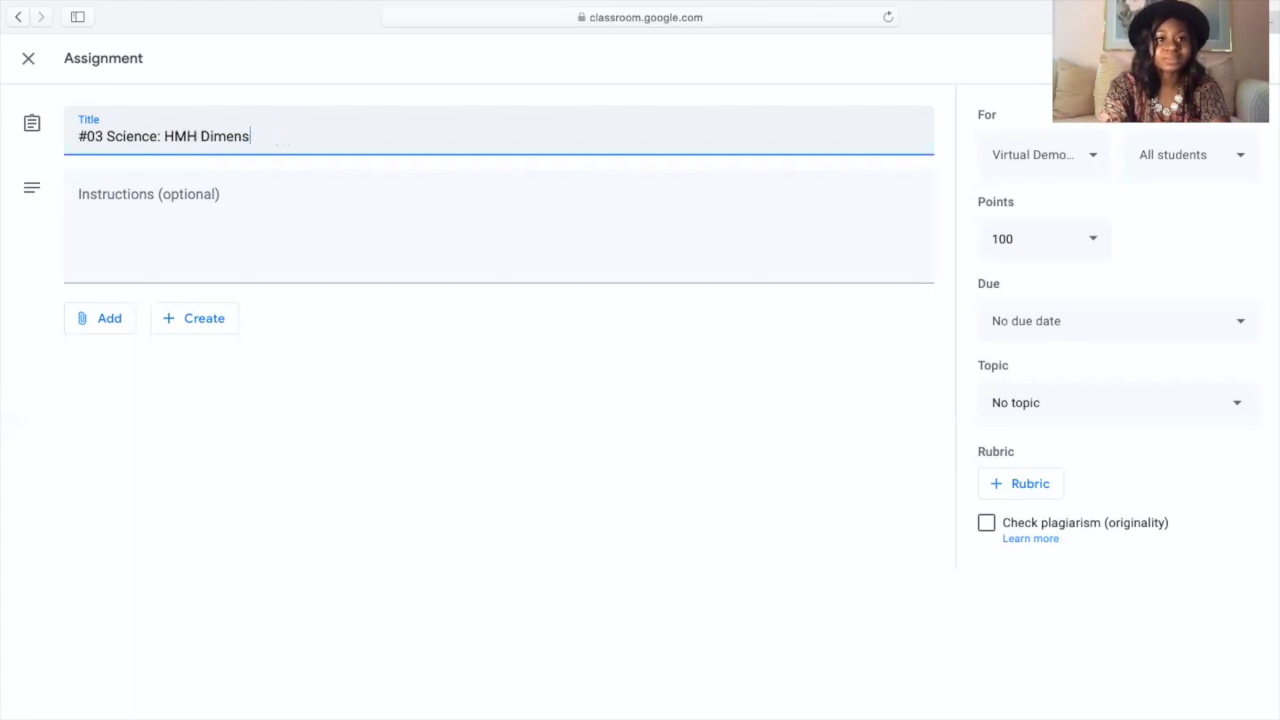
text(mensions )
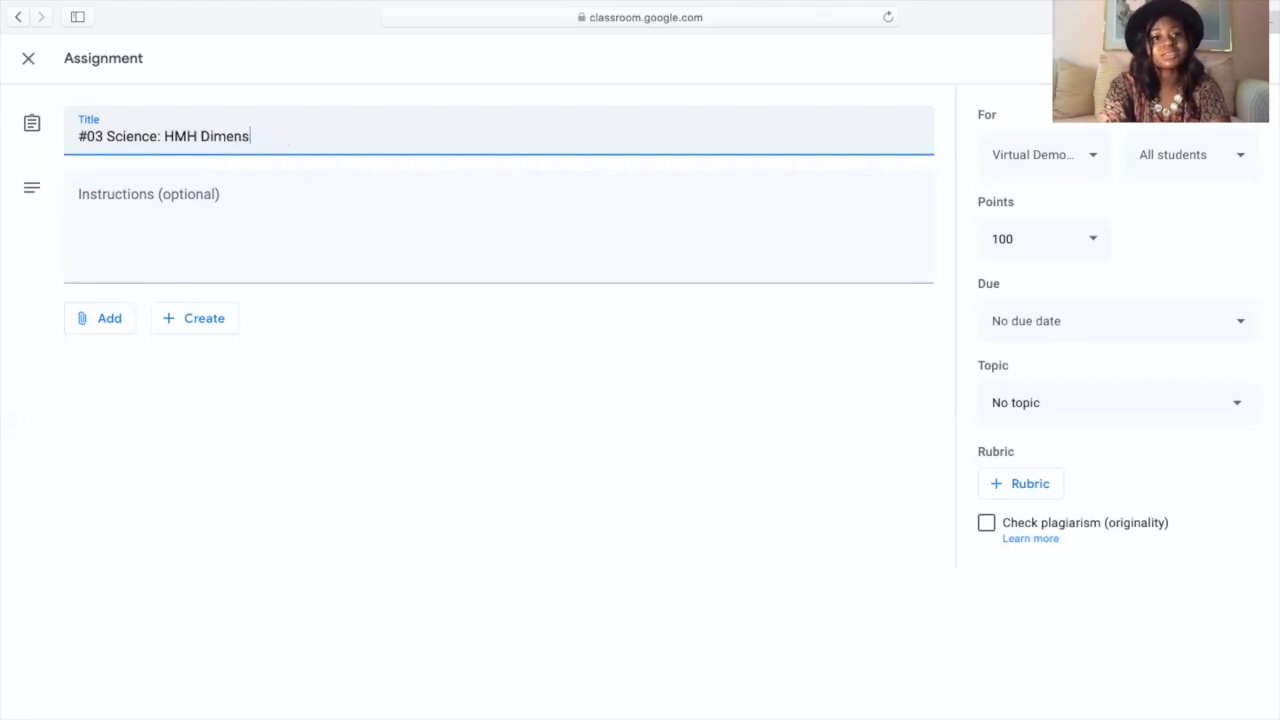
text(- Unit )
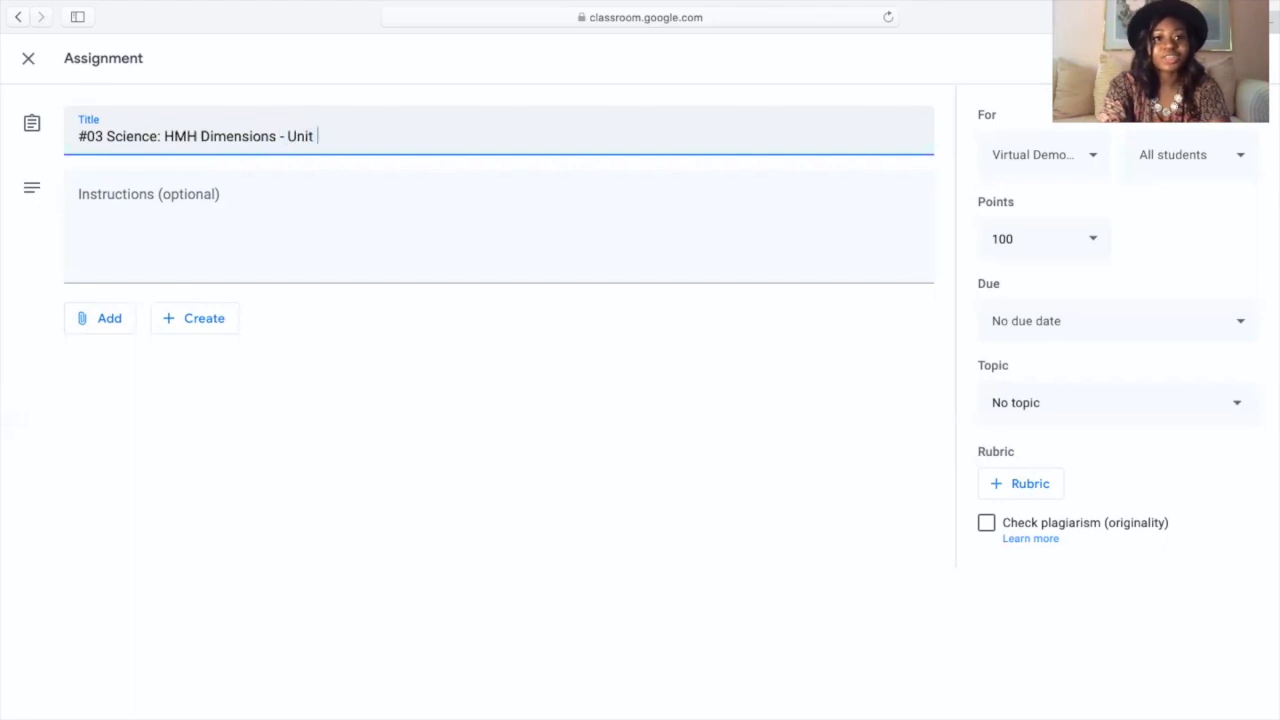
text(3 Lesson)
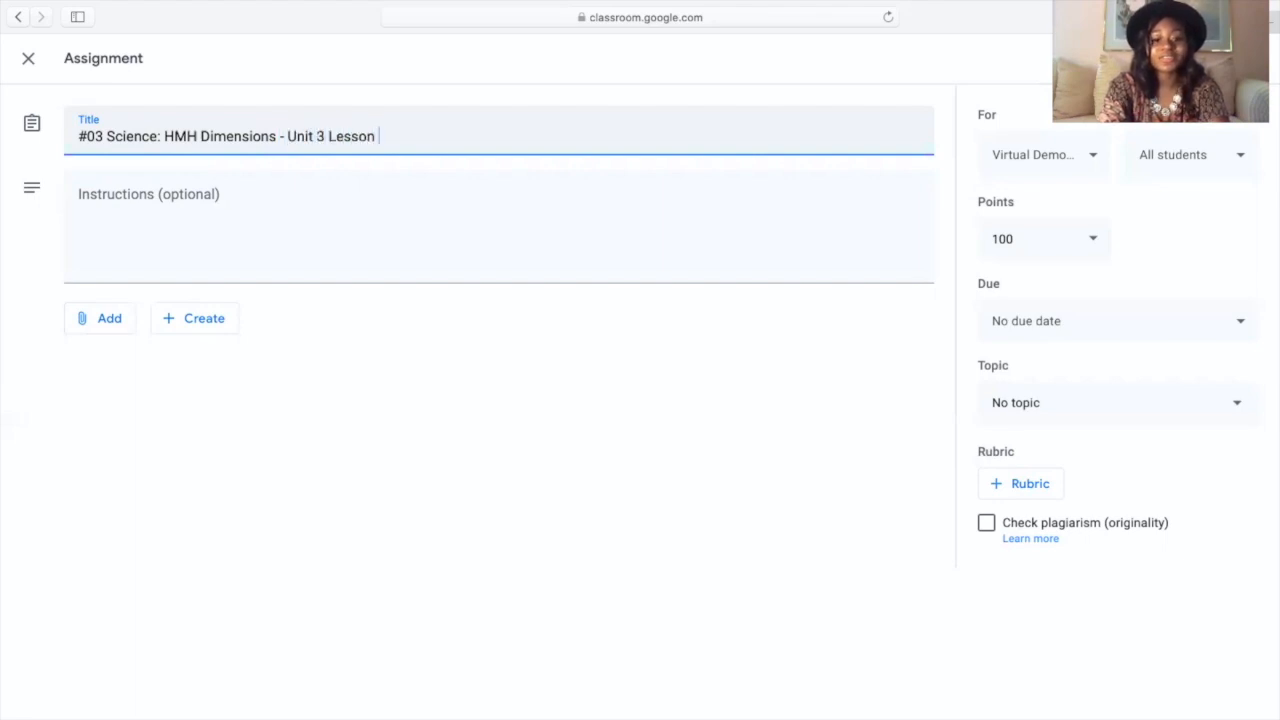
text( 4 - QUIZ)
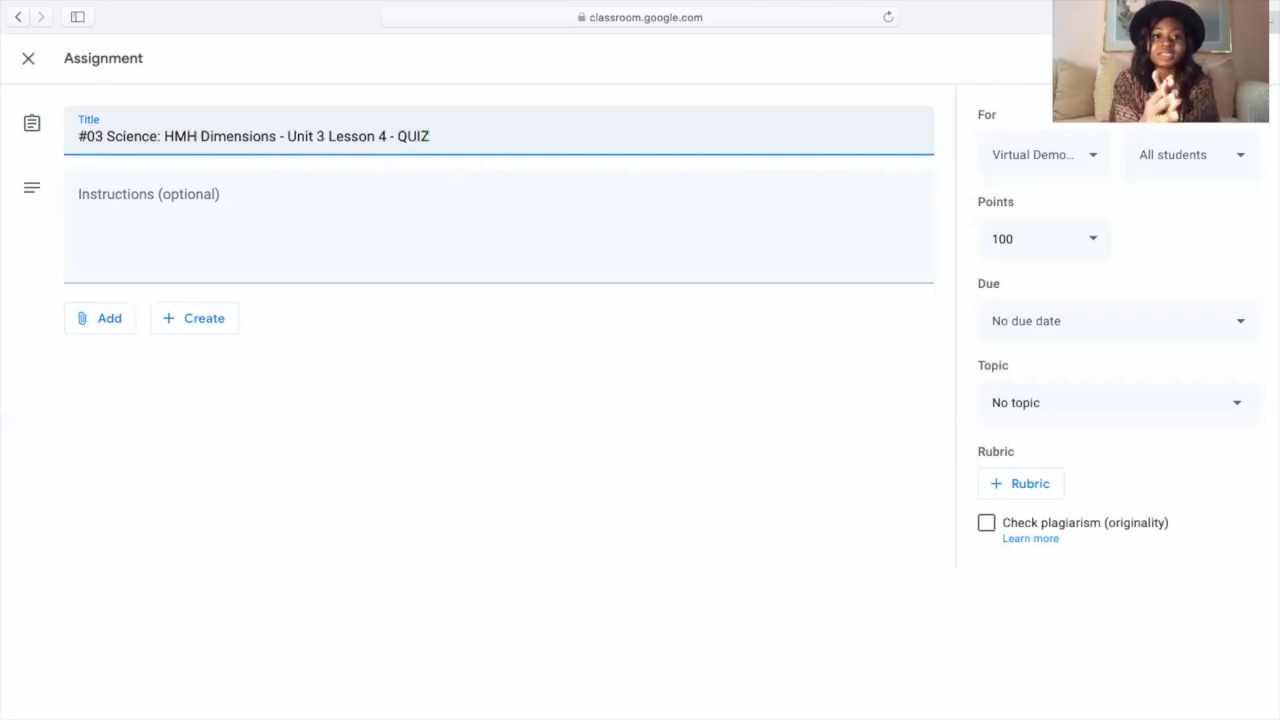
Enter the assignment instructions "Directions: Carefully read and follow the directions in the Google Form."
click(138, 190)
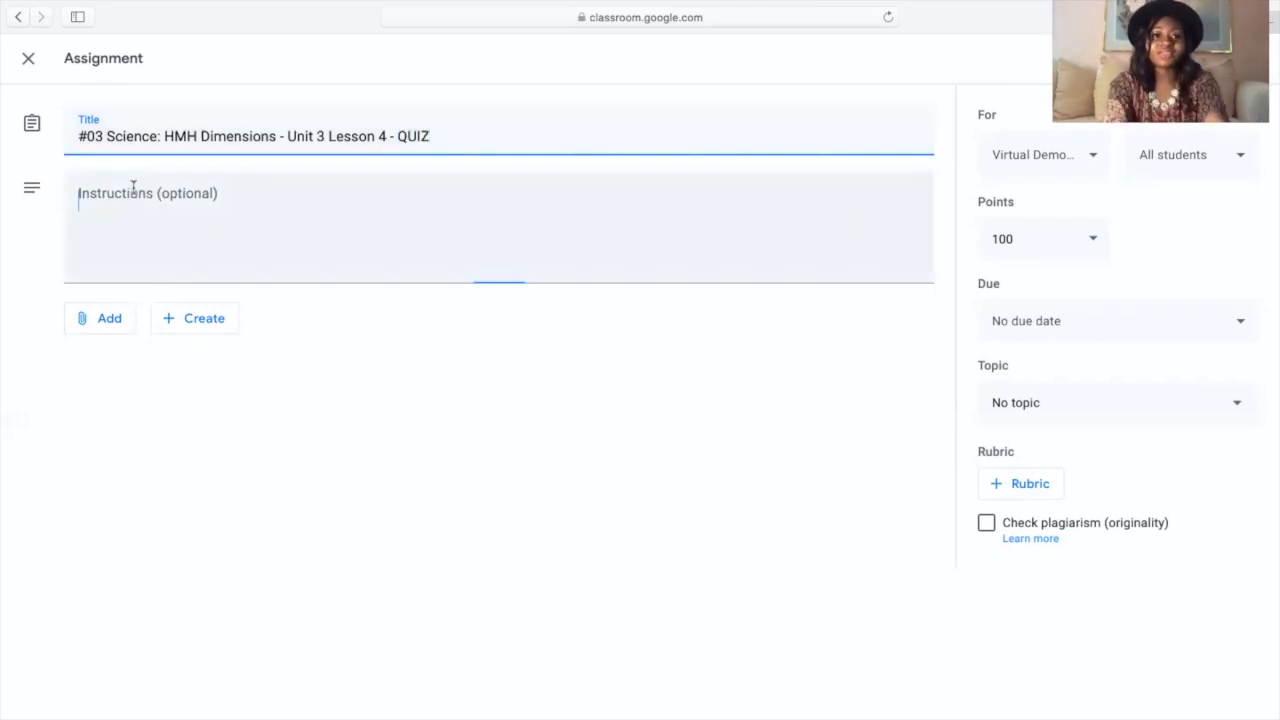
text(Directions: )
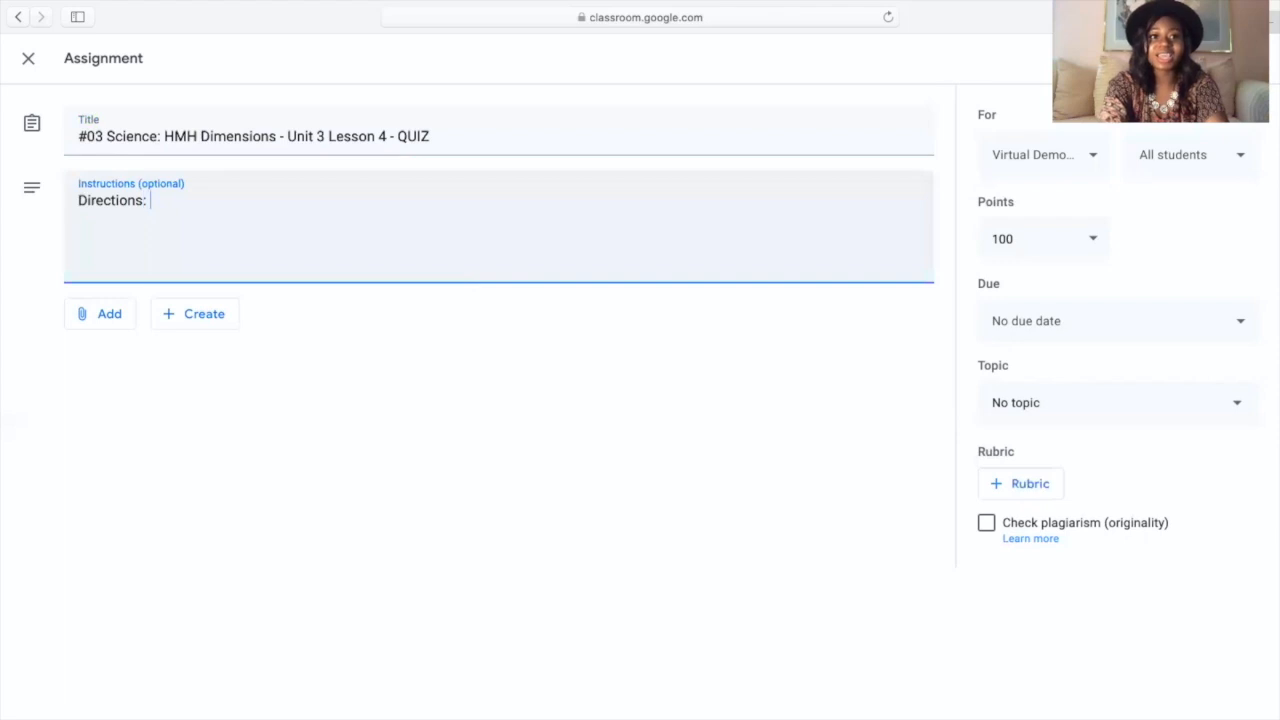
text(Carefull)
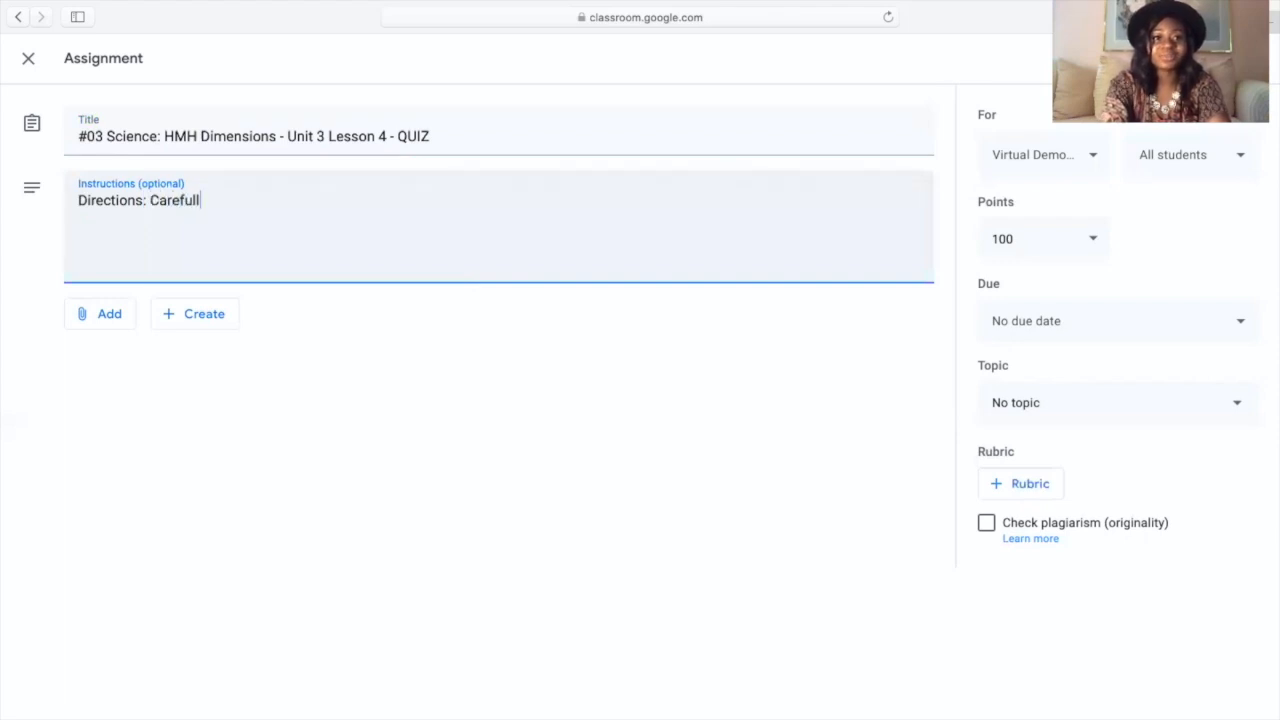
text(y read the)
key(BackSpace)
key(BackSpace)
key(BackSpace)
text(and follow )
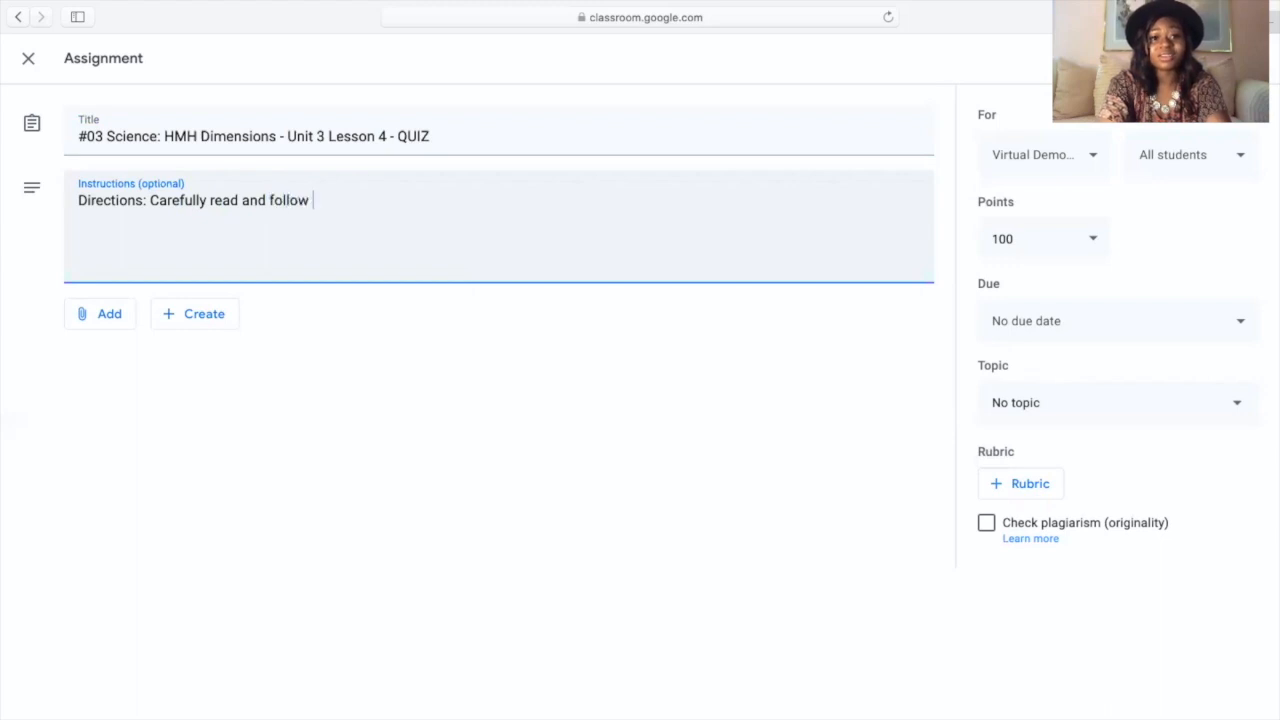
text(the directions in th)
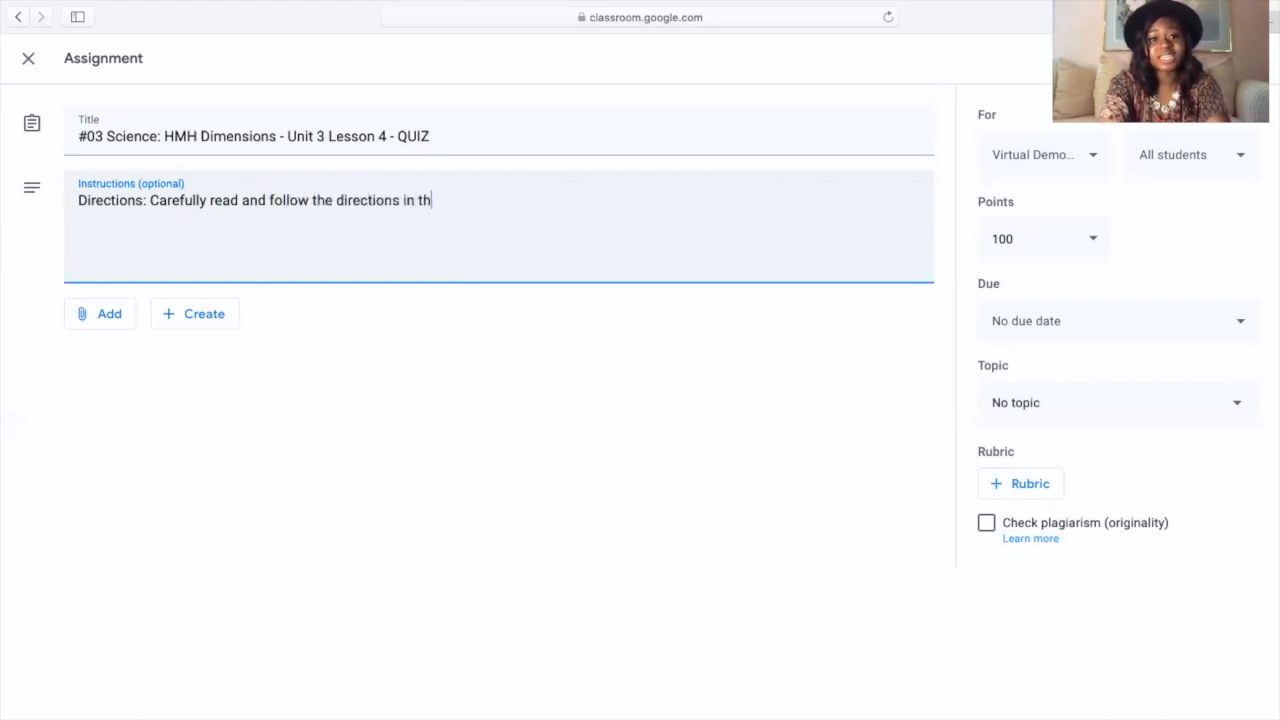
text(e Google Form.)
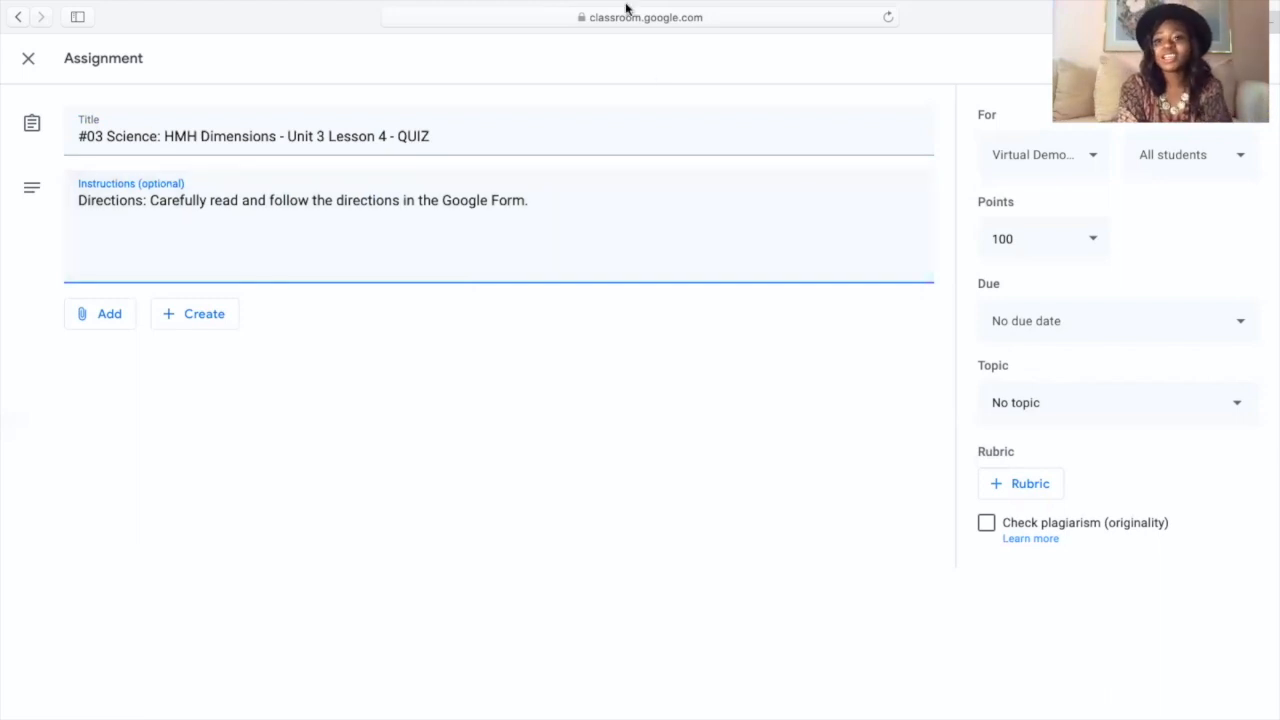
Assign the quiz to the Assessments (Quizzes & Tests) topic and set its due date to Sep 11, 2020
click(1017, 396)
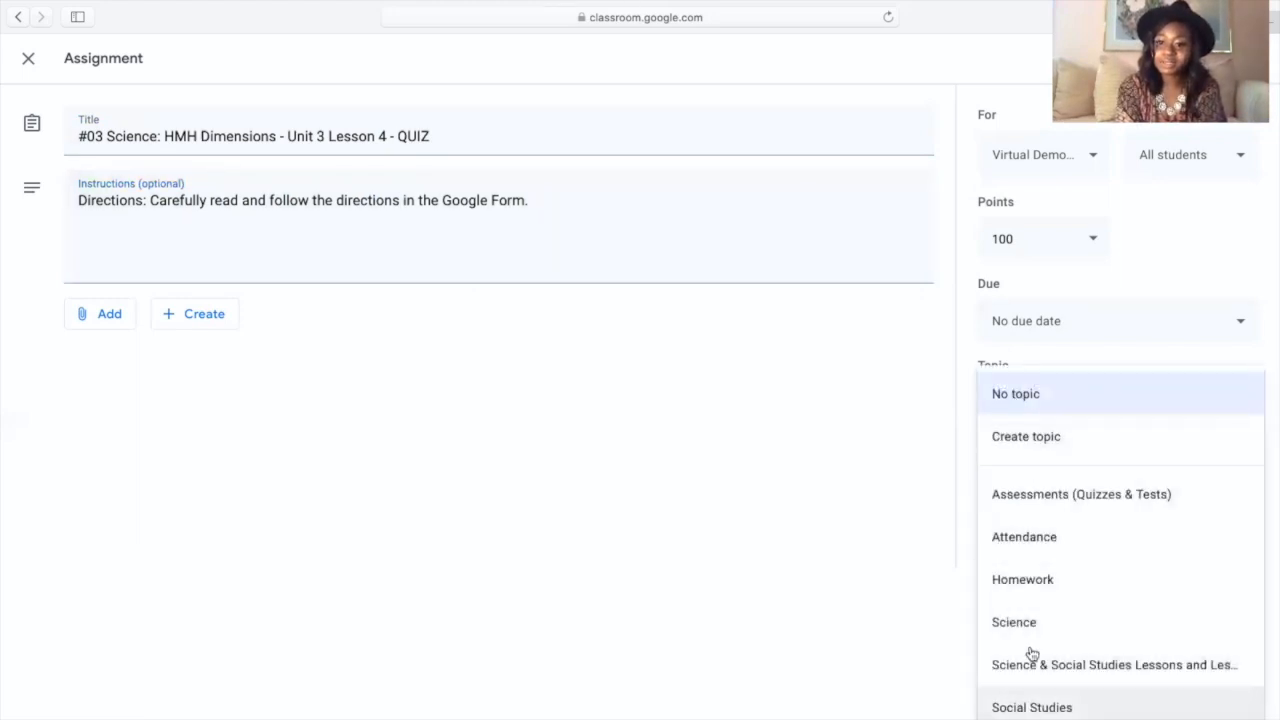
click(1067, 498)
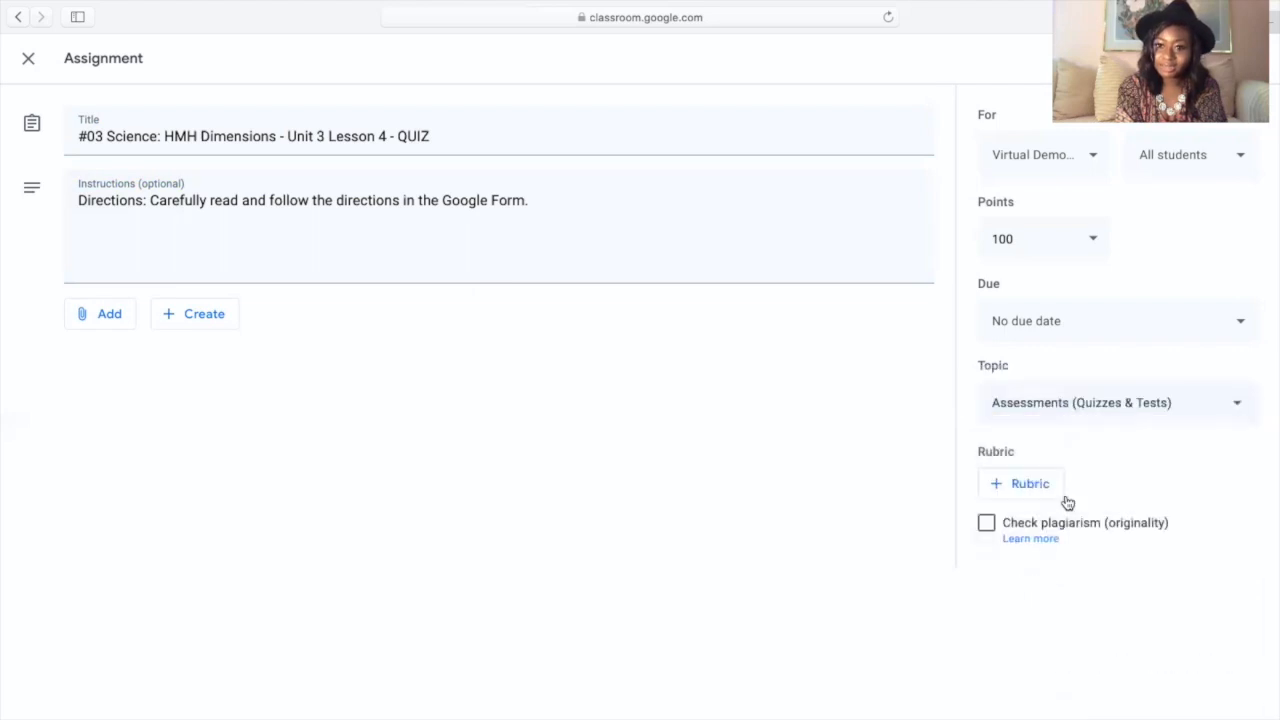
click(1064, 322)
click(1035, 400)
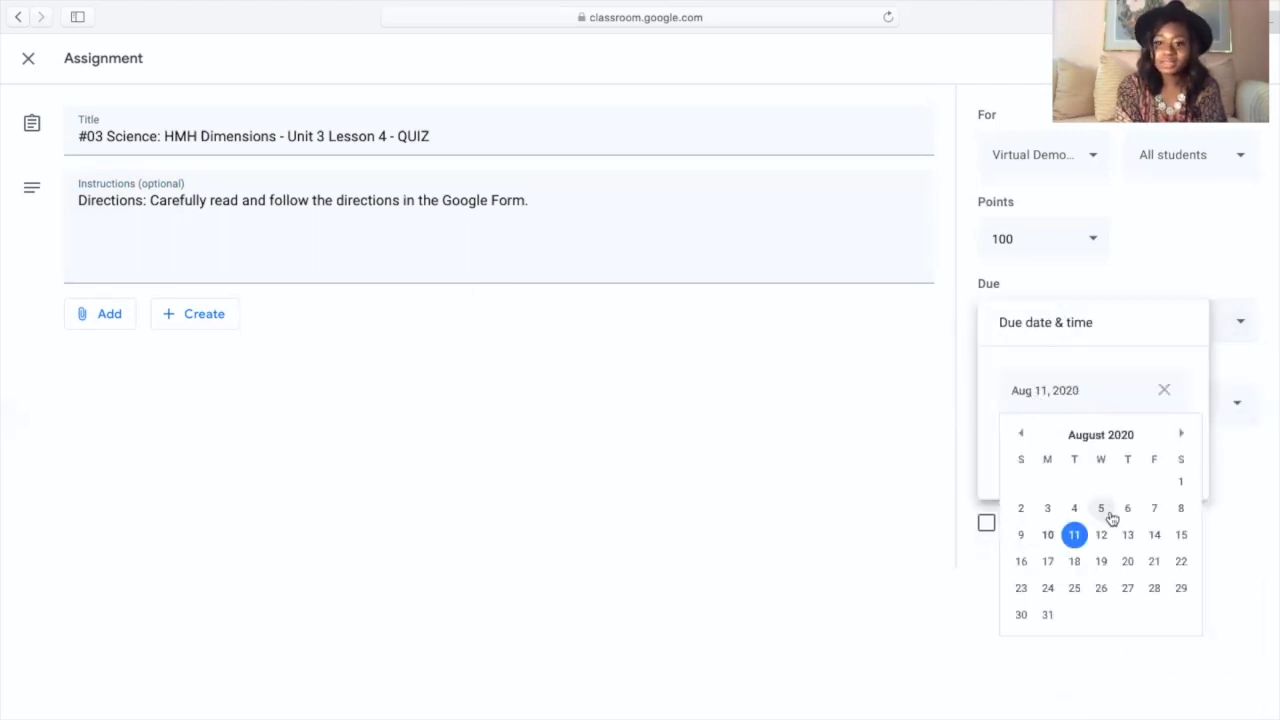
click(1182, 435)
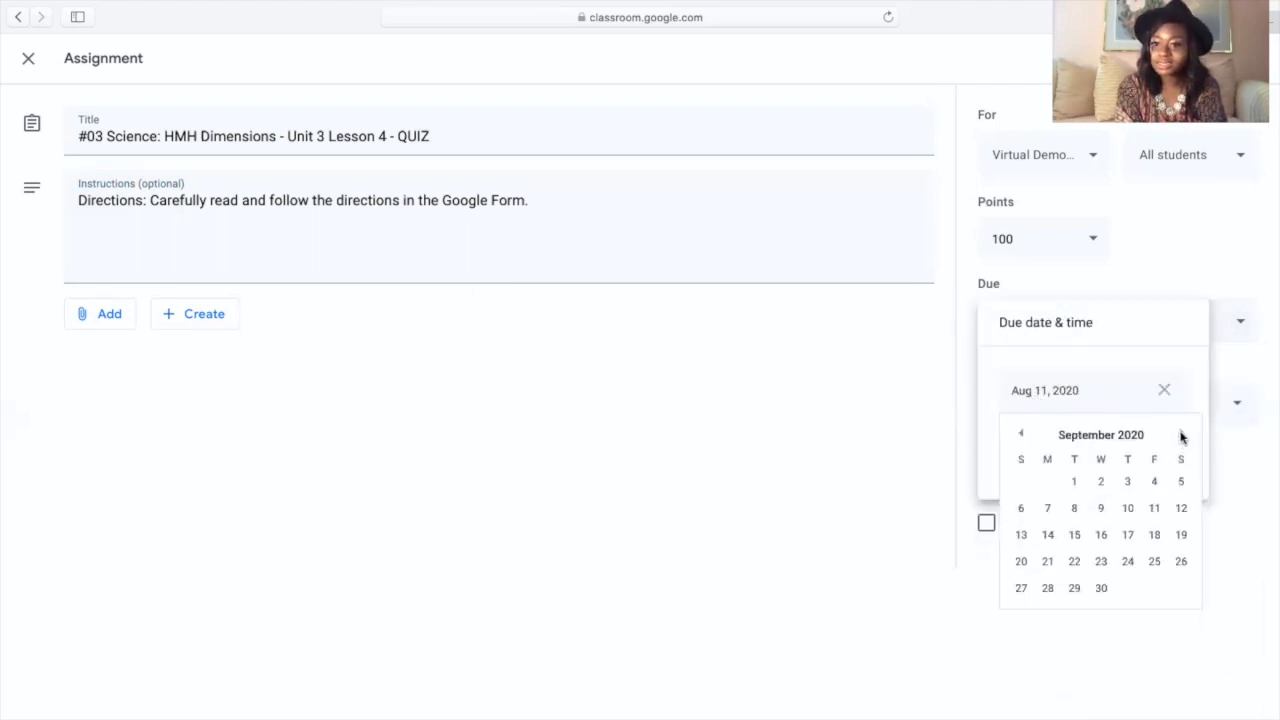
click(1154, 508)
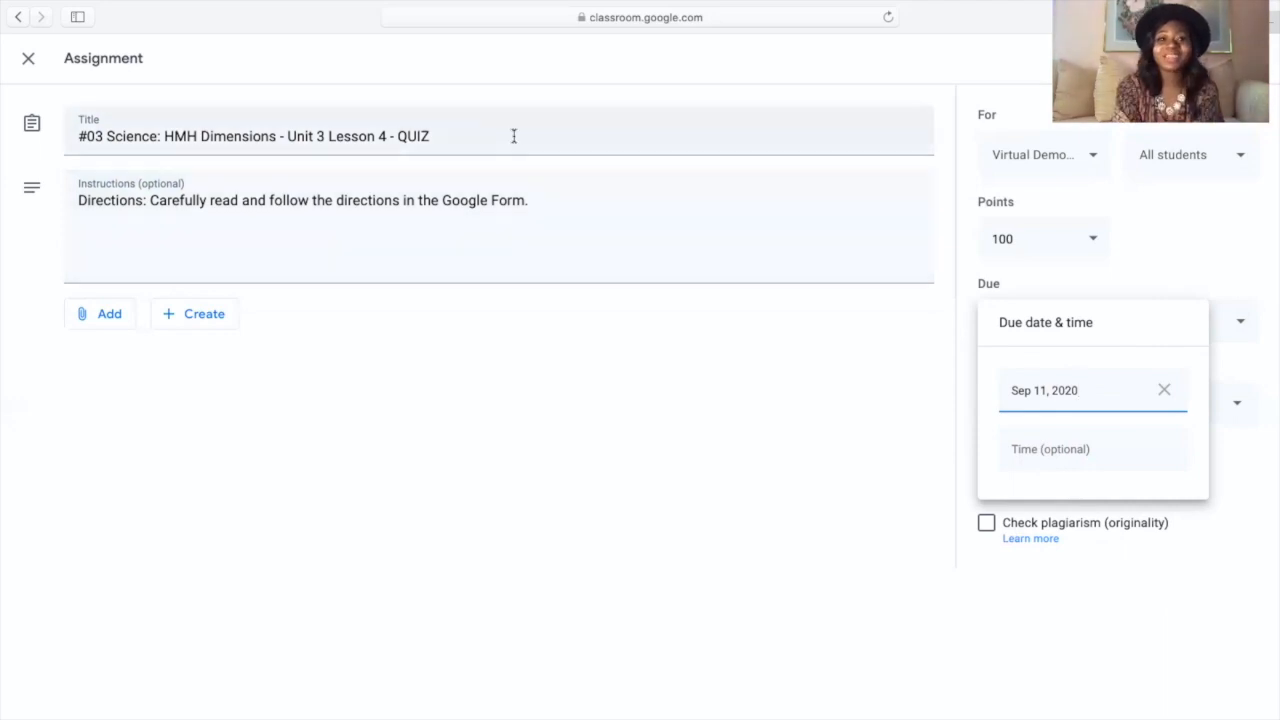
Open the Google Drive file picker for the assignment's attachment and search it for "Quiz"
click(182, 330)
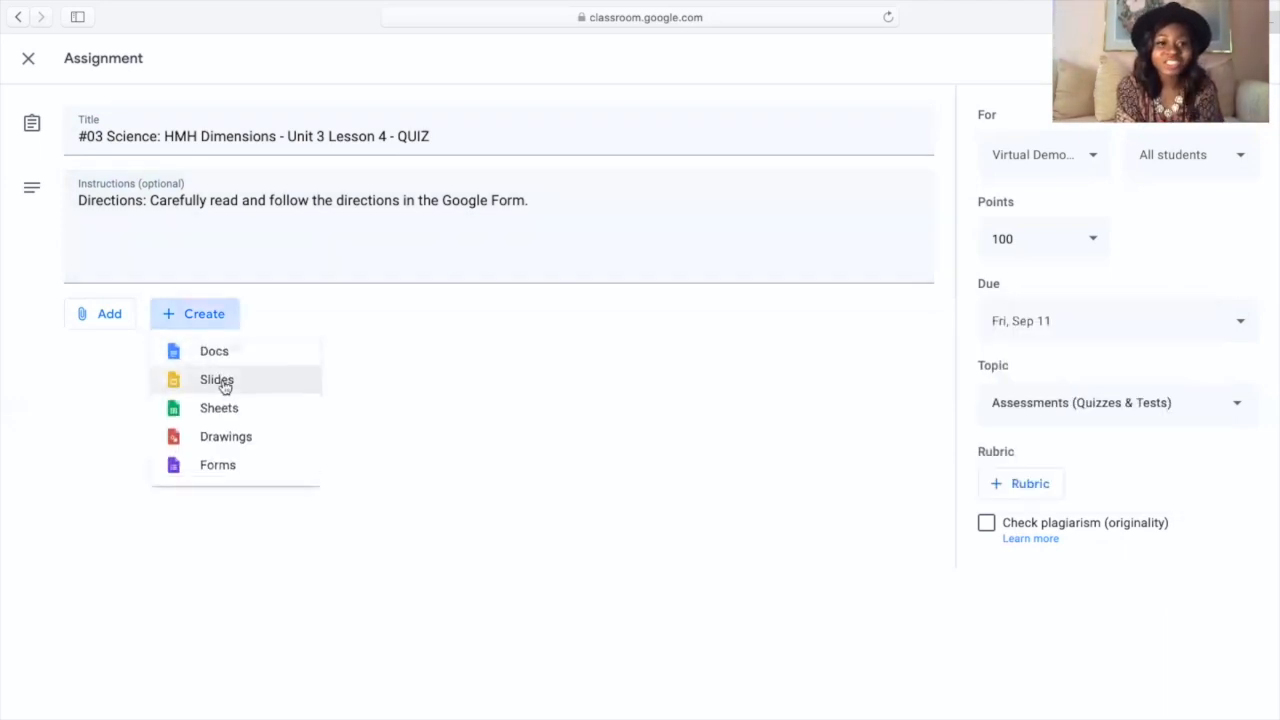
click(111, 316)
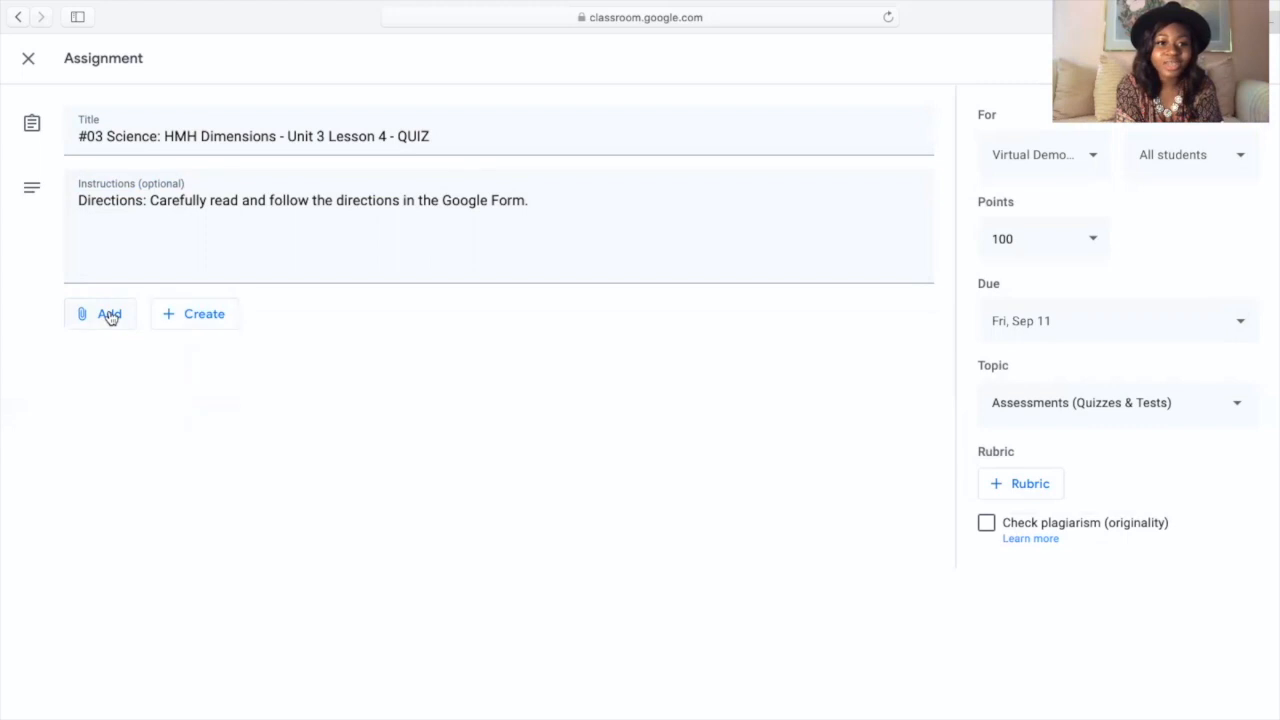
click(111, 316)
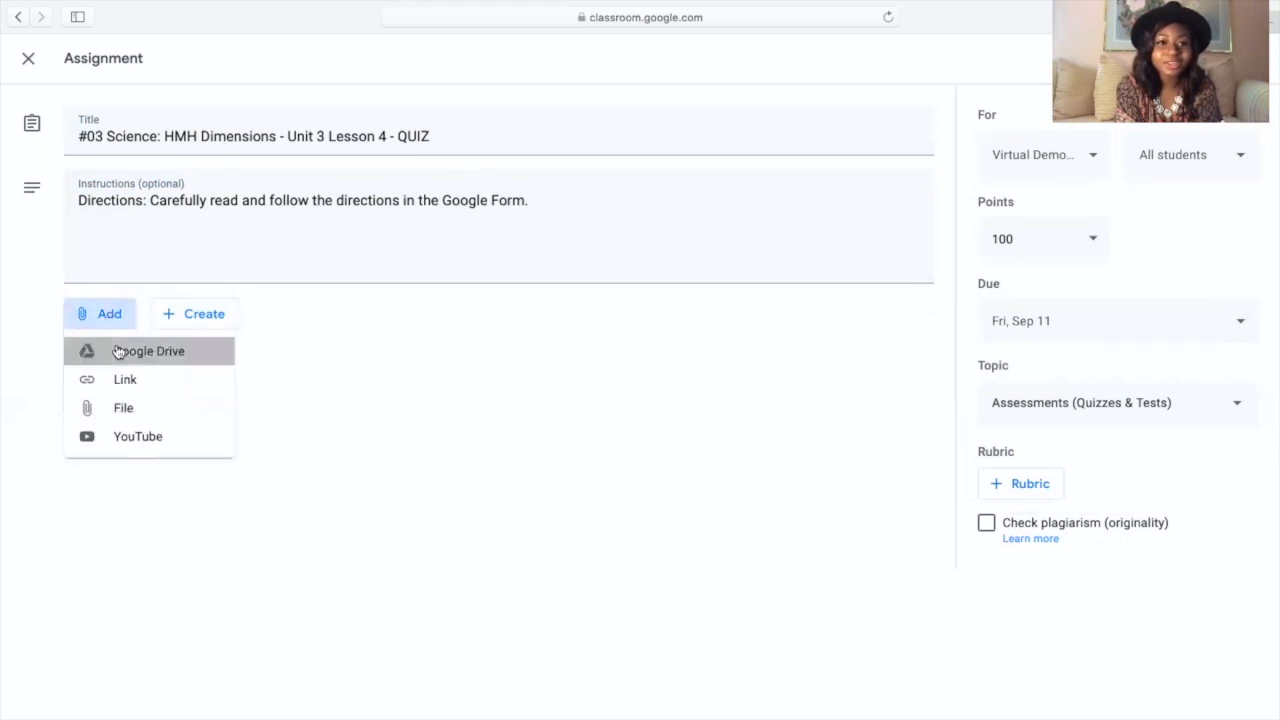
click(118, 351)
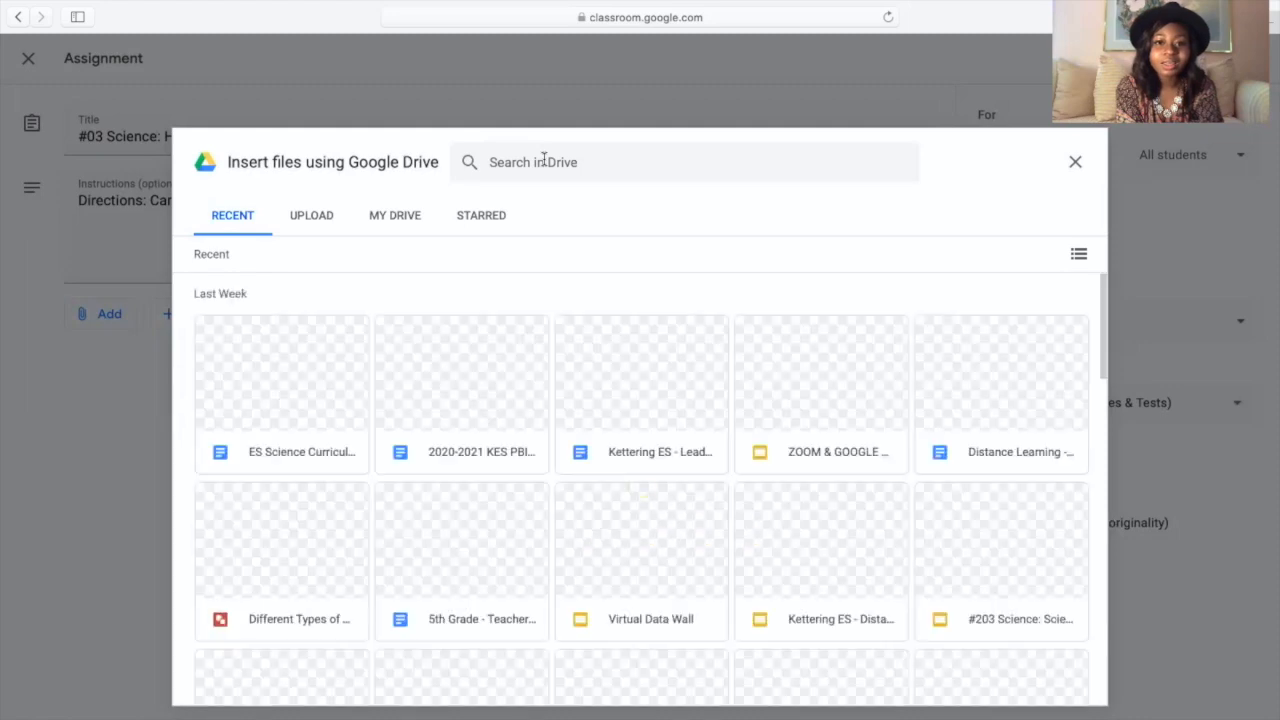
click(543, 162)
text(Z)
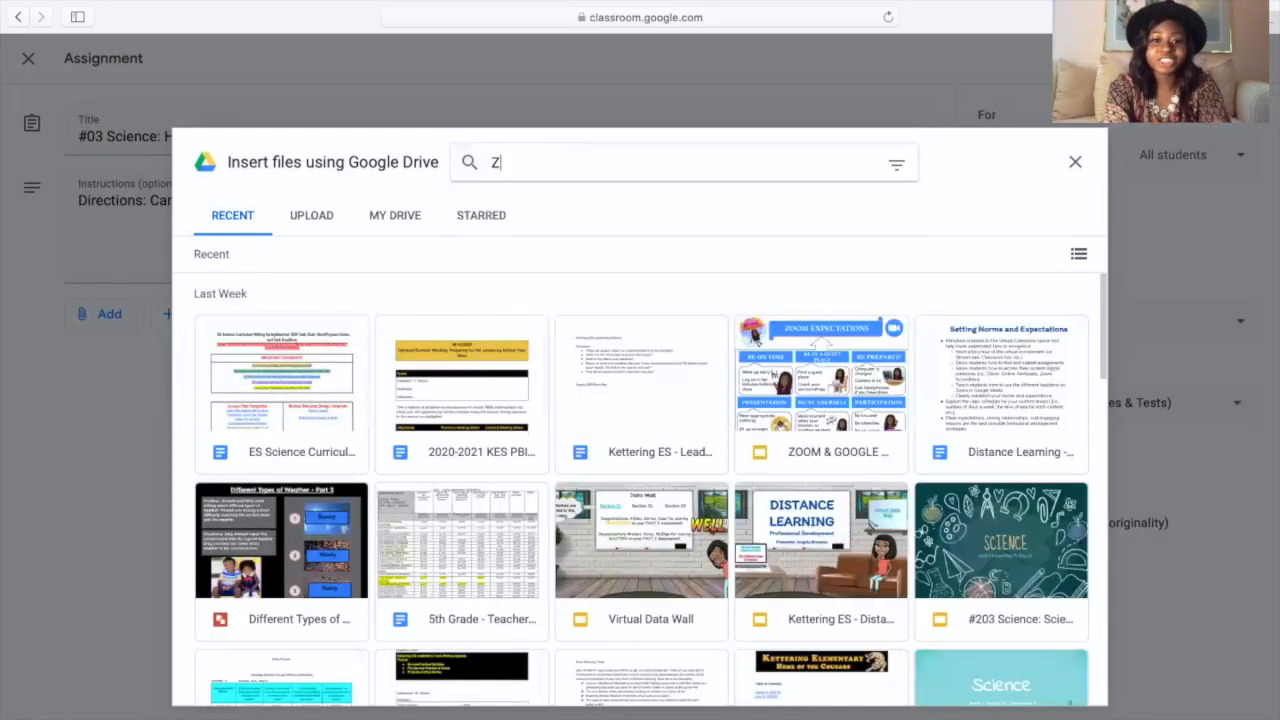
key(BackSpace)
text(Quiz)
key(Return)
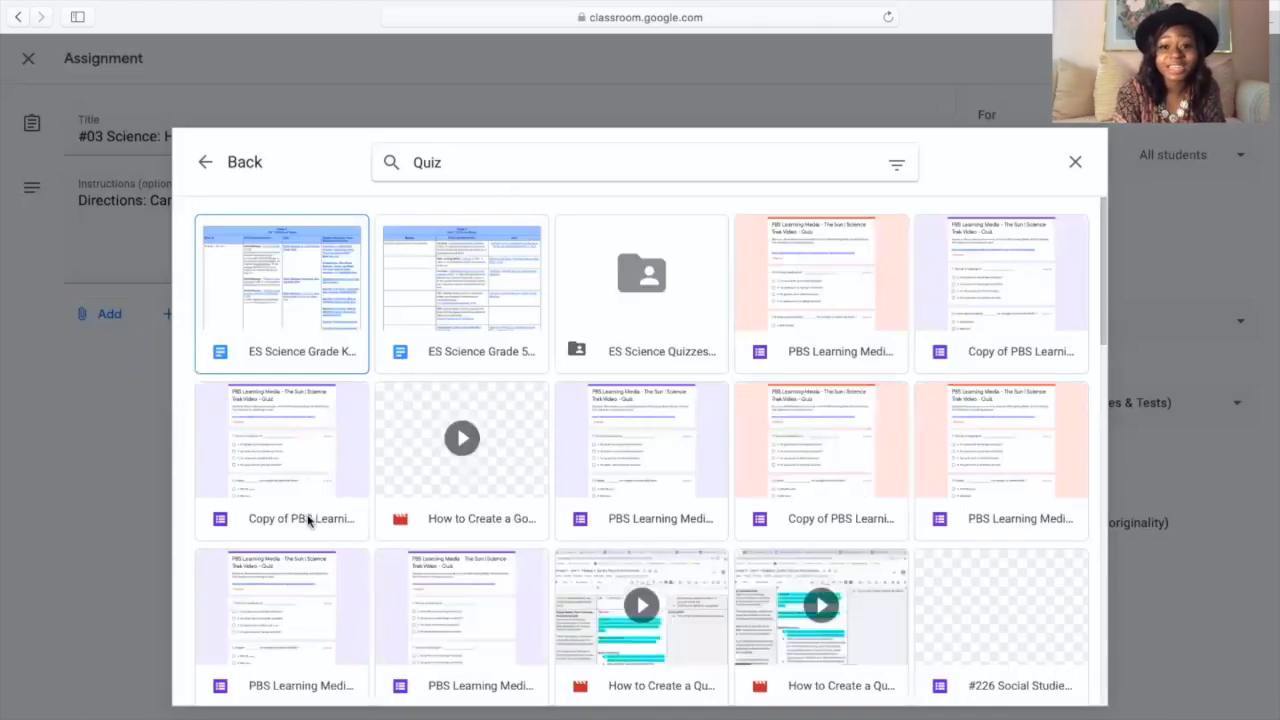
Attach a PBS Learning Media "The Sun | Science Trek Video - Quiz" Google Form from the search results to the assignment
scroll(307, 518, down, 3)
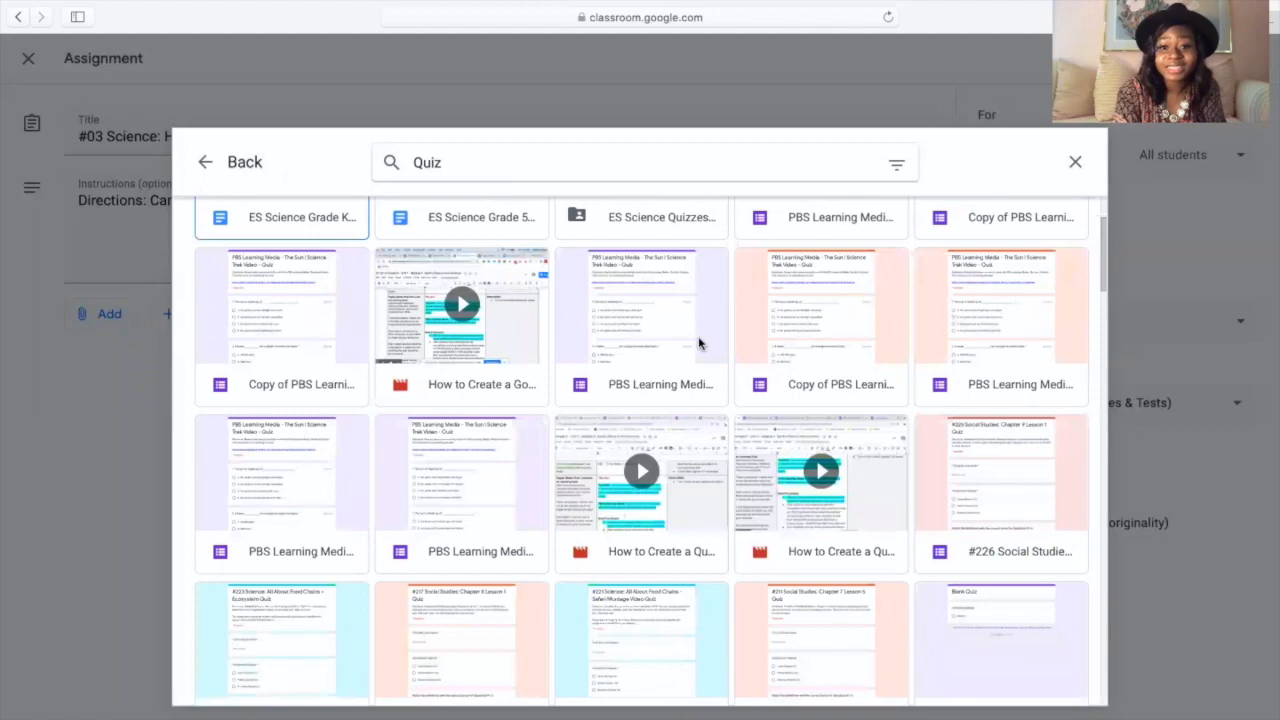
click(660, 312)
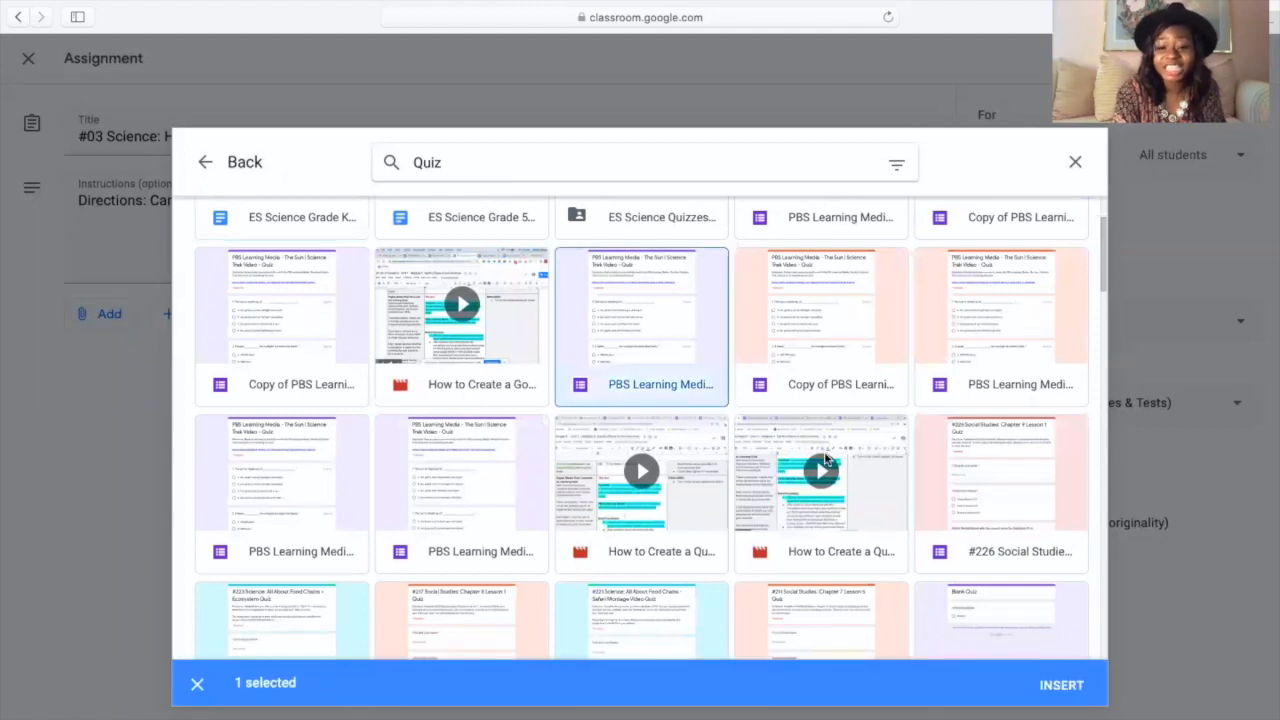
scroll(953, 563, down, 2)
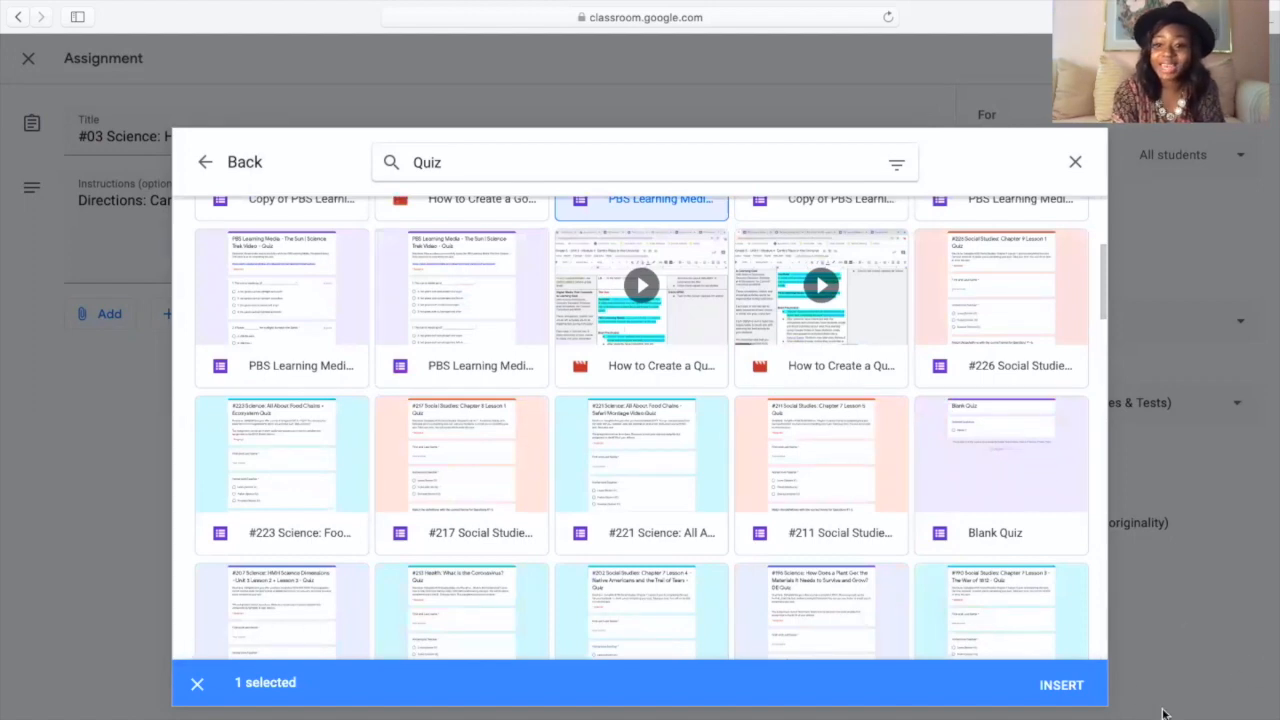
click(1062, 688)
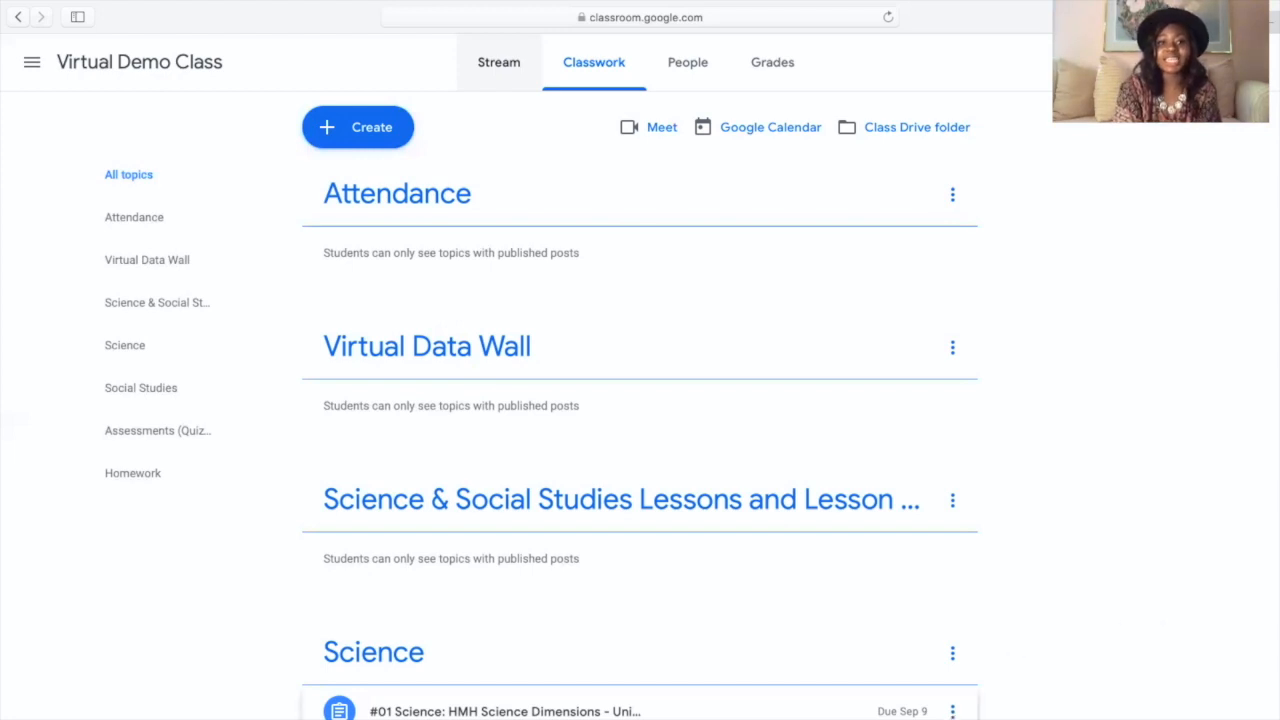
Review the class topics and the numbered assignments listed under Science, Social Studies and Assessments (Quizzes & Tests)
scroll(904, 600, down, 5)
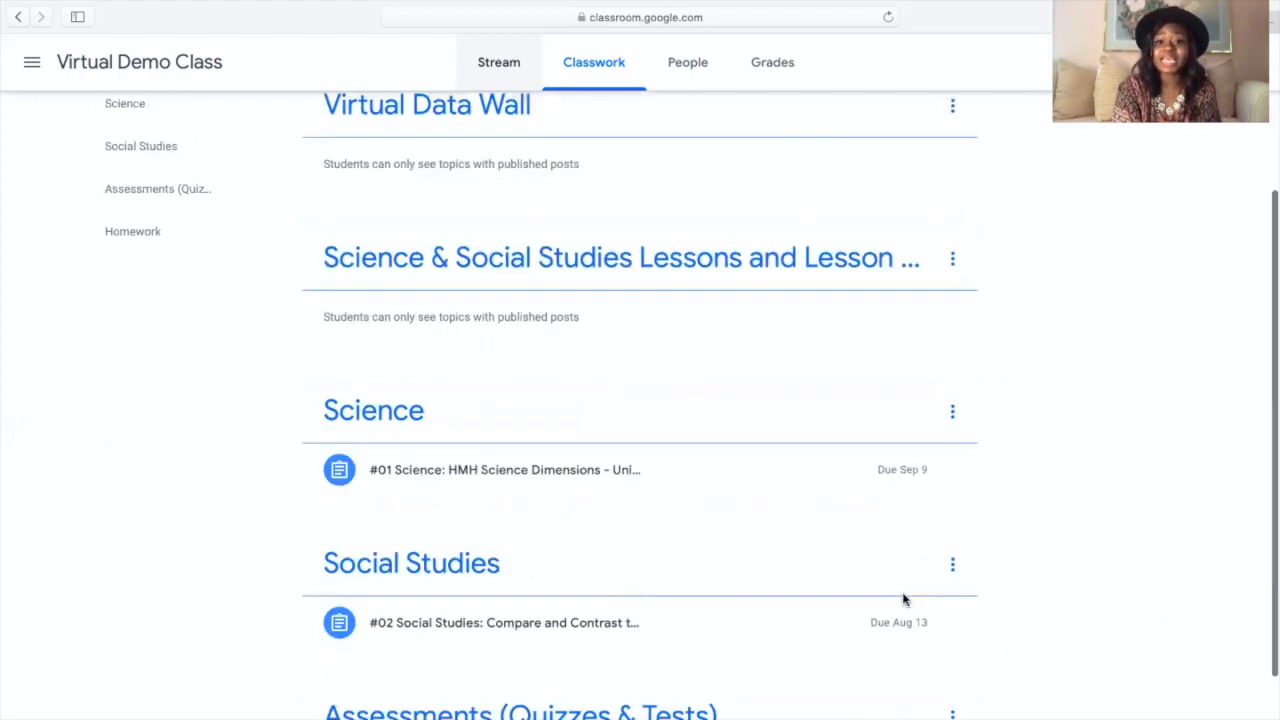
scroll(904, 600, up, 8)
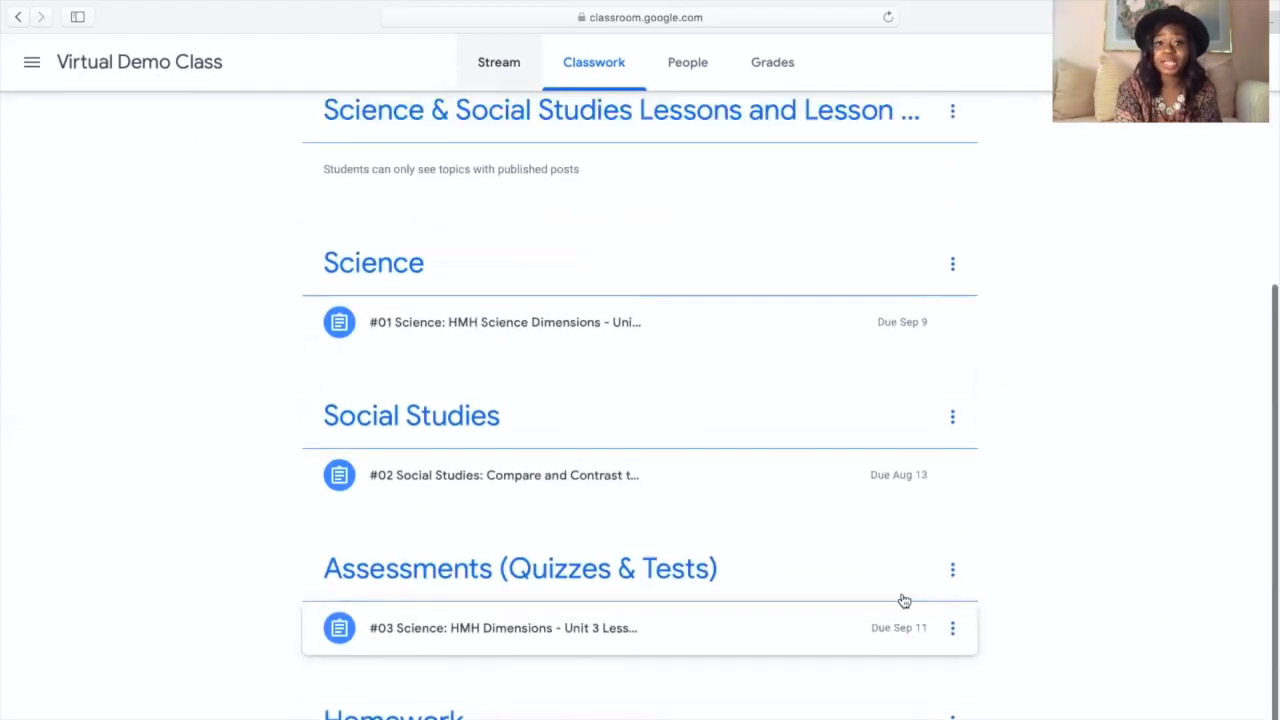
scroll(904, 600, up, 2)
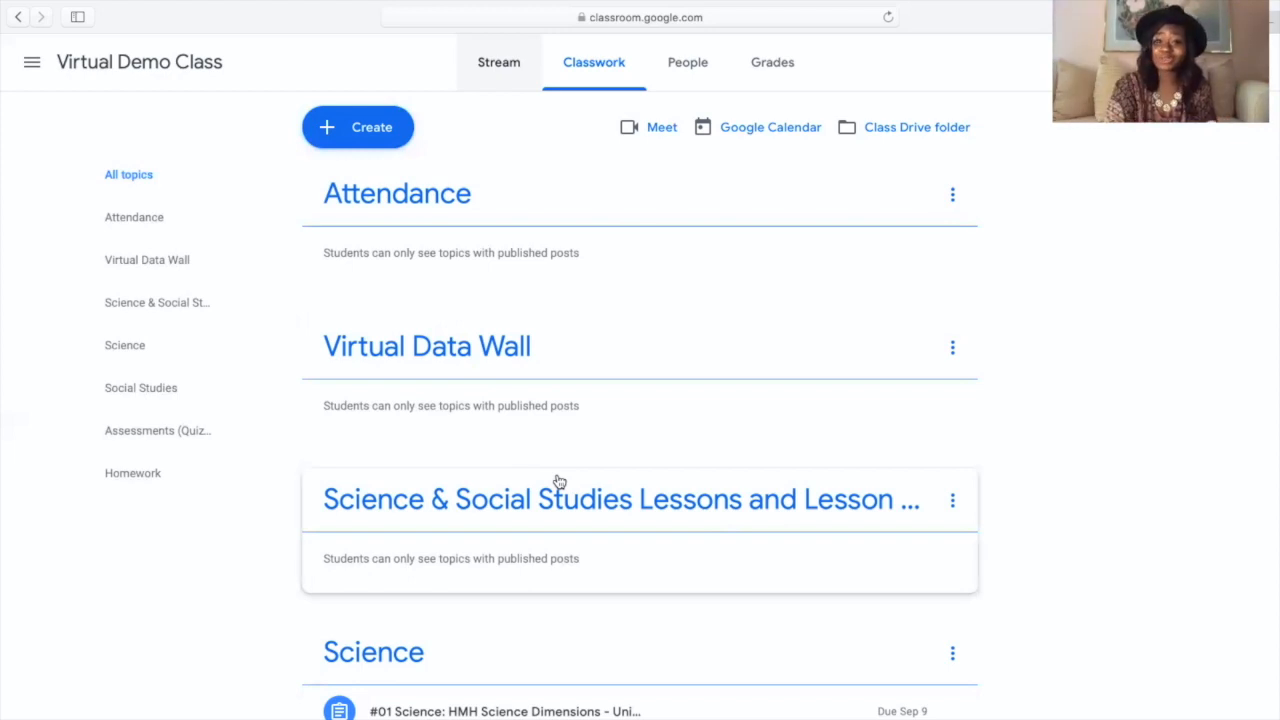
scroll(492, 459, down, 3)
scroll(492, 459, up, 2)
scroll(492, 459, up, 1)
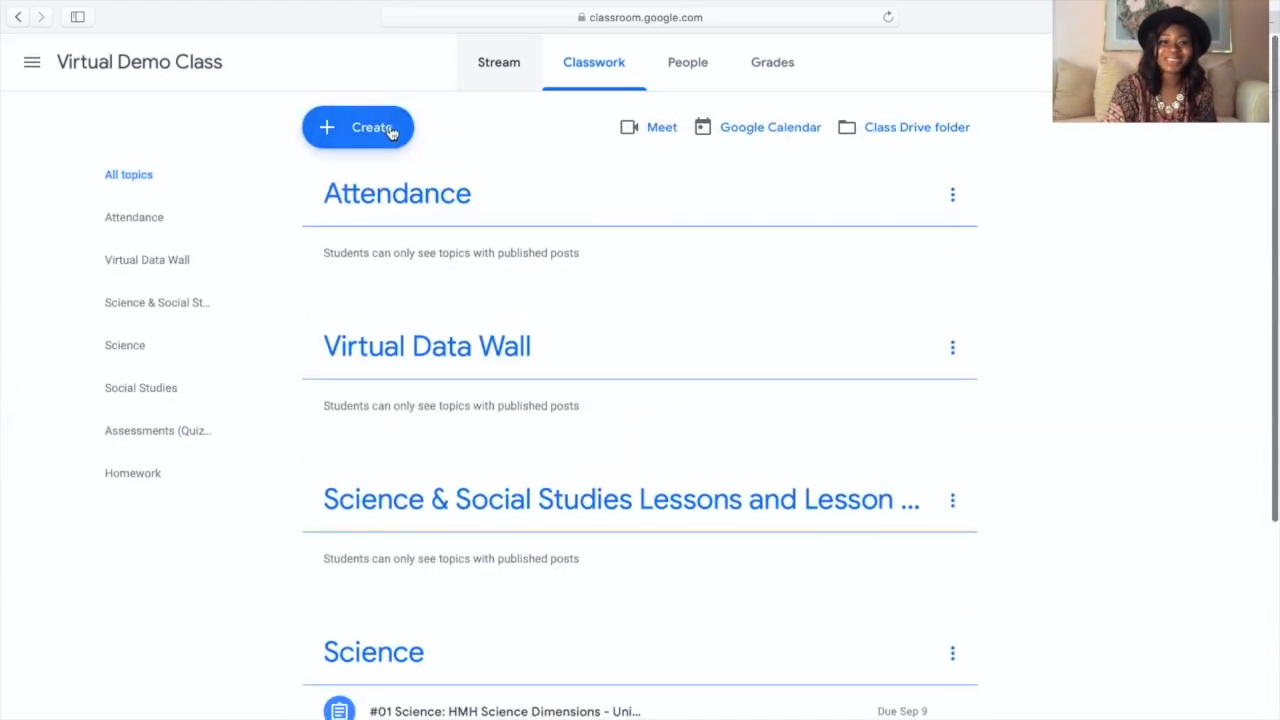
Rename the Science & Social Studies Lessons and Lesson Recordings topic to "Lessons and Lesson Recordings"
click(954, 502)
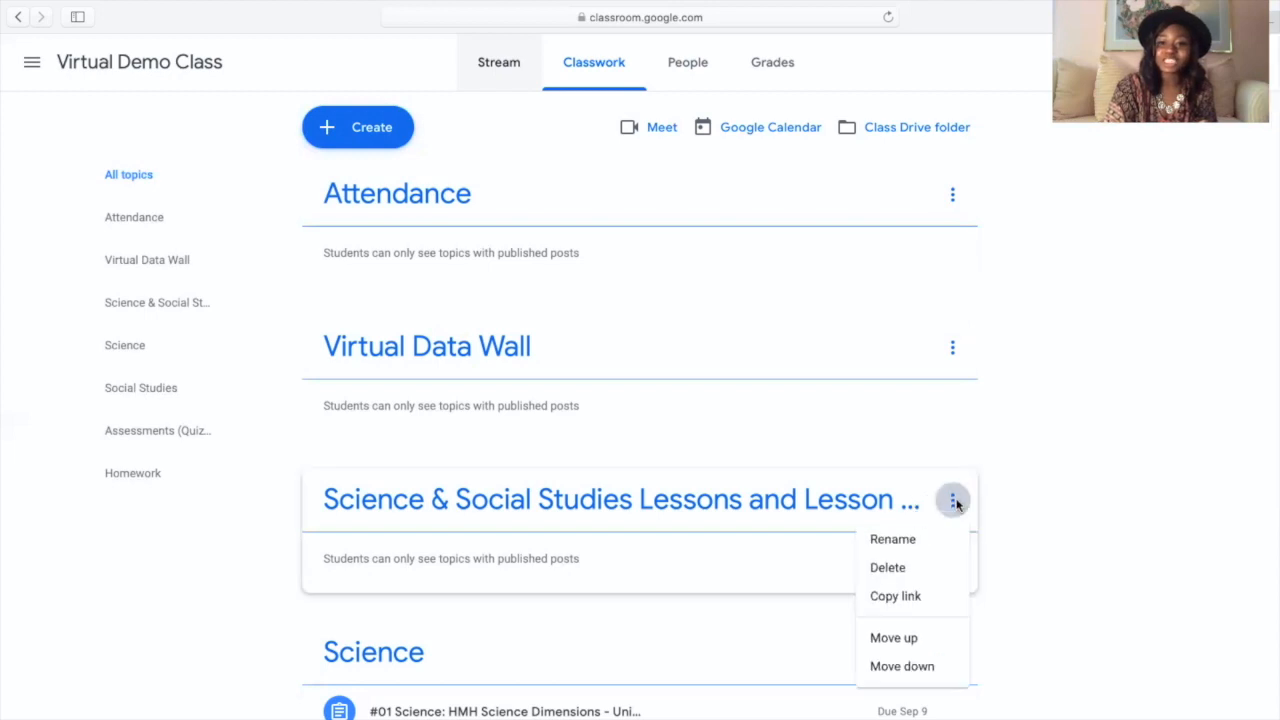
click(917, 542)
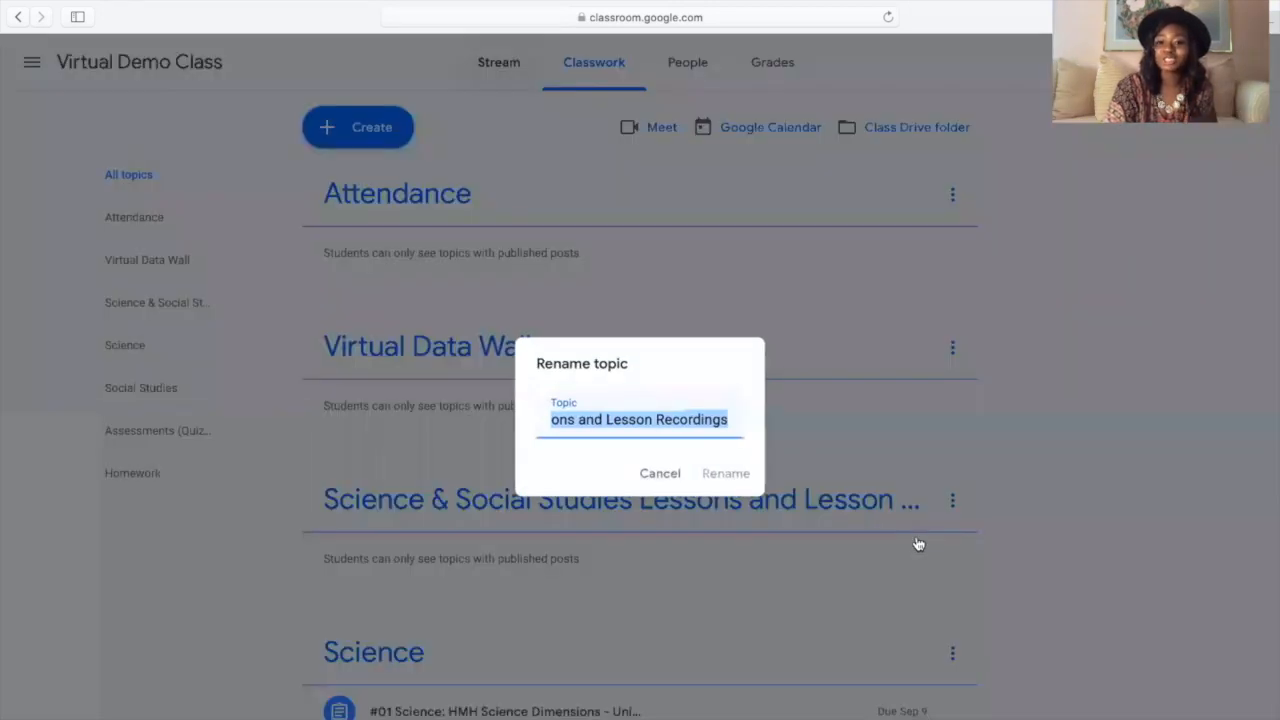
click(563, 421)
key(Left)
key(Left)
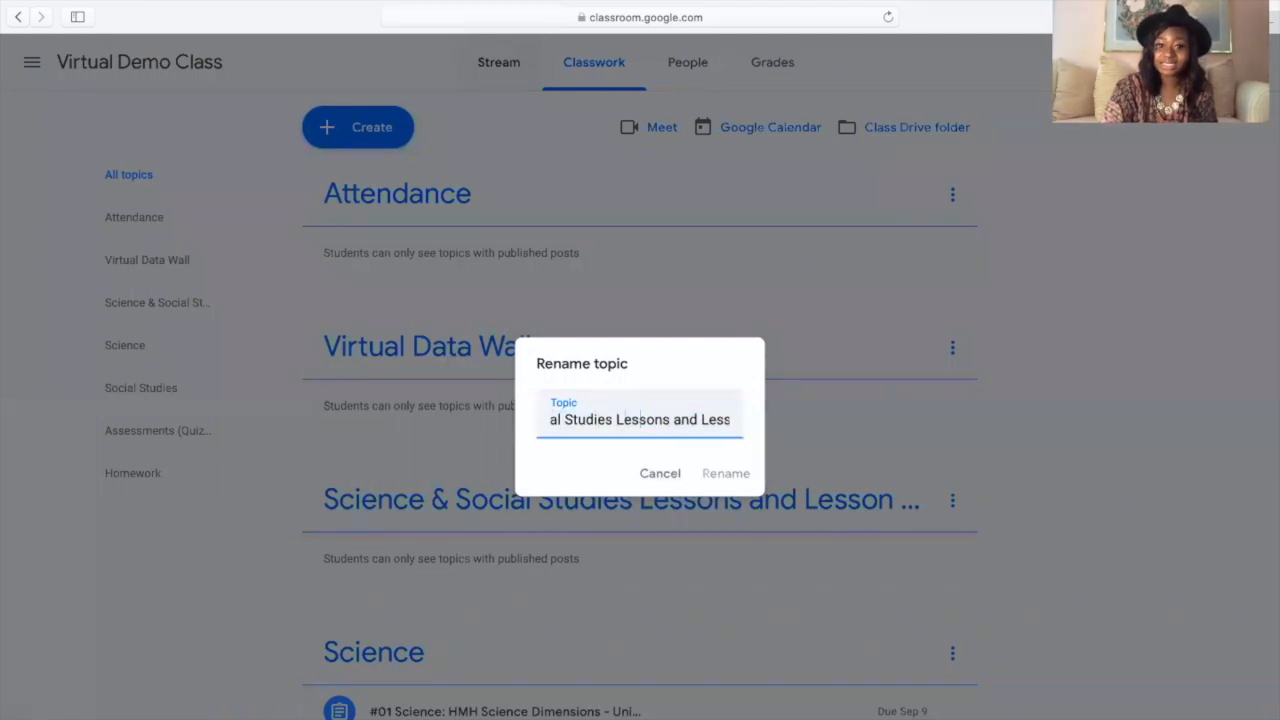
key(BackSpace)
key(BackSpace)
key(BackSpace)
key(BackSpace)
key(BackSpace)
key(BackSpace)
key(BackSpace)
key(BackSpace)
key(BackSpace)
key(BackSpace)
key(BackSpace)
key(BackSpace)
key(BackSpace)
key(BackSpace)
key(BackSpace)
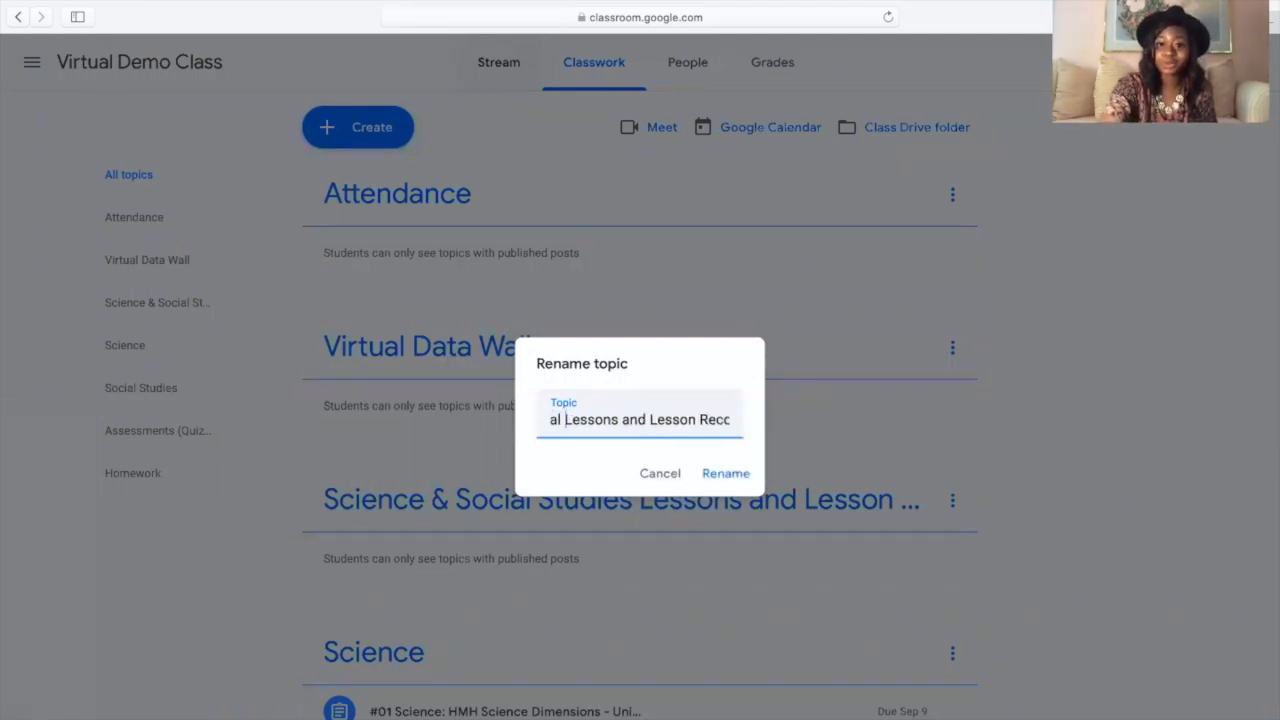
key(BackSpace)
key(BackSpace)
key(BackSpace)
key(BackSpace)
key(BackSpace)
key(BackSpace)
key(BackSpace)
key(BackSpace)
key(BackSpace)
key(BackSpace)
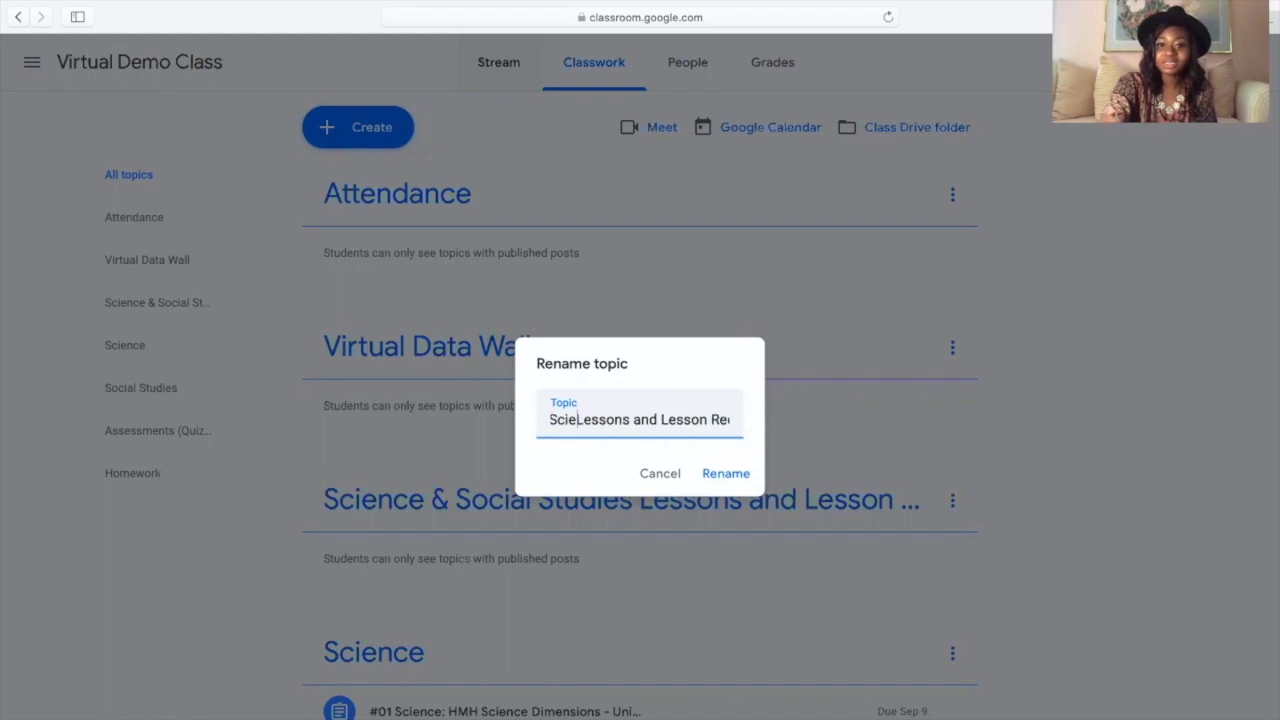
click(727, 473)
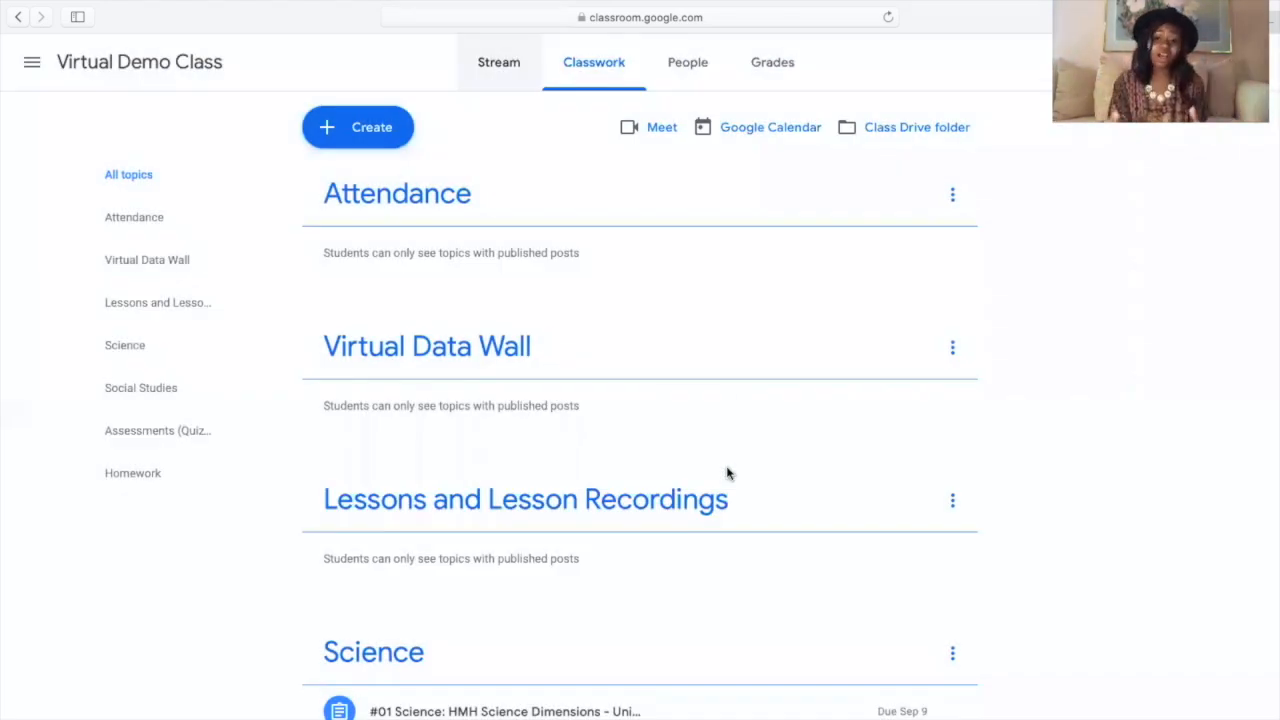
Add a new classwork topic named "Reading"
click(388, 139)
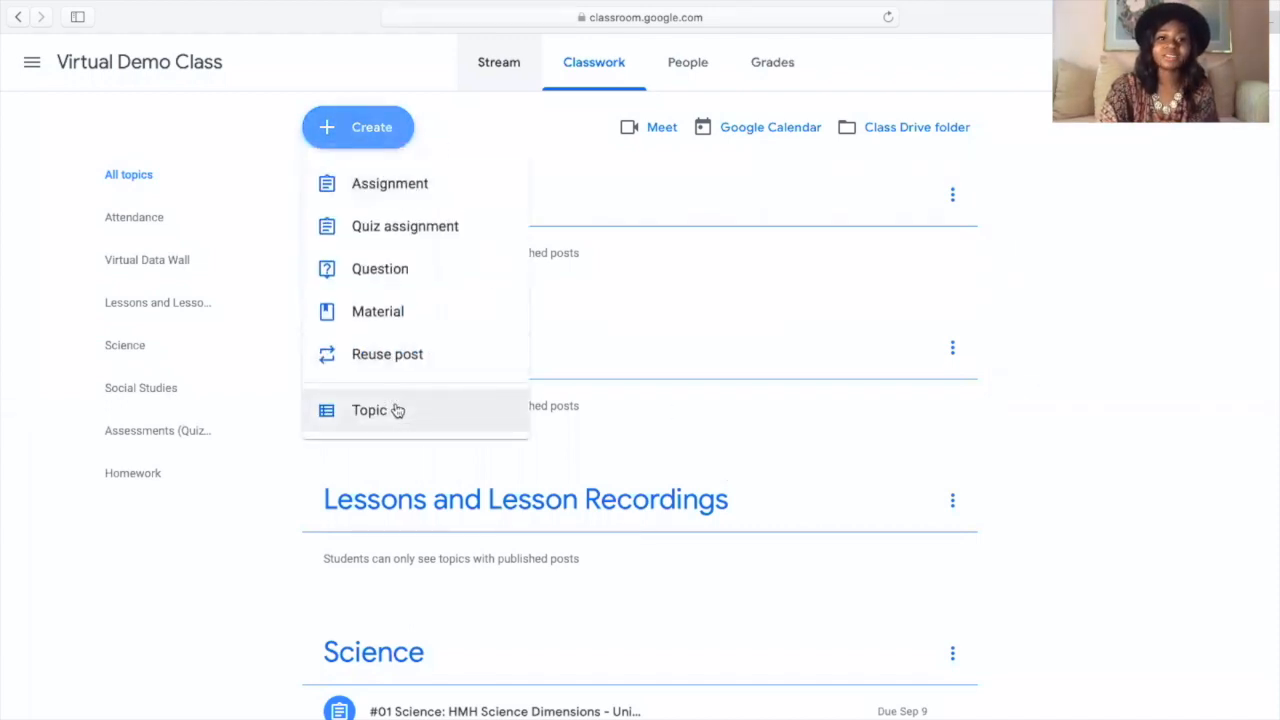
click(396, 410)
text(Reading)
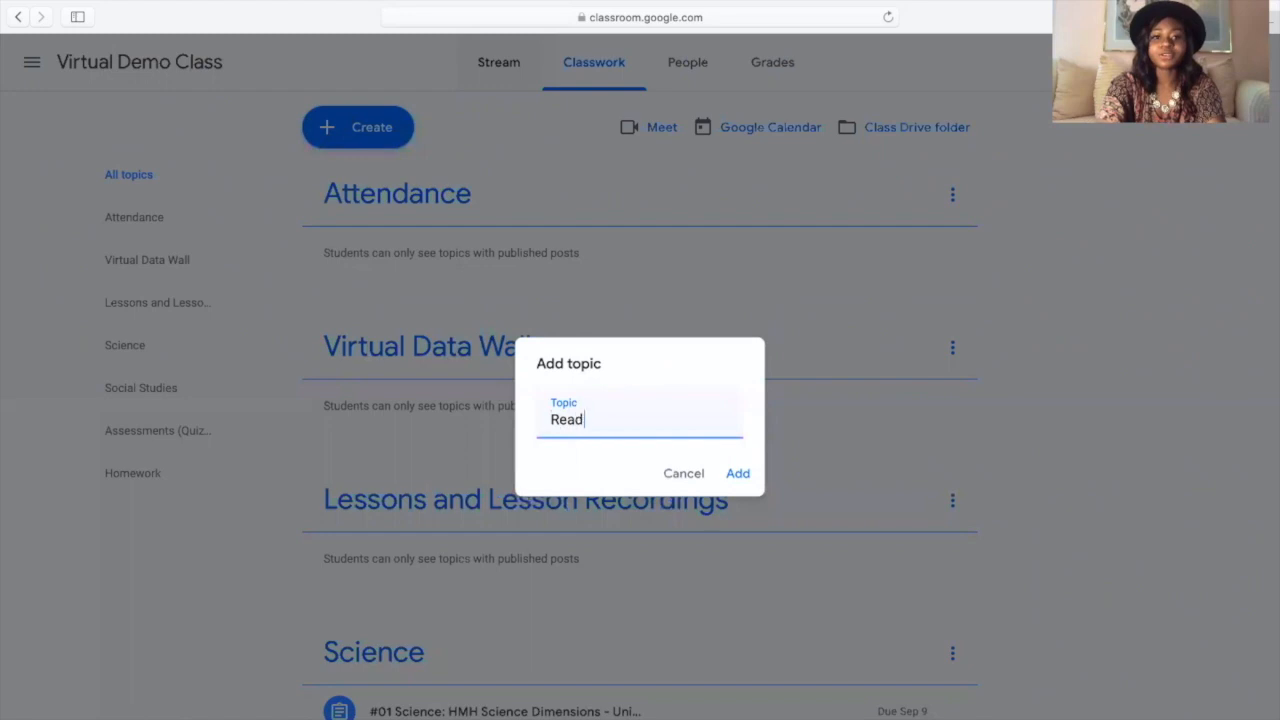
click(738, 474)
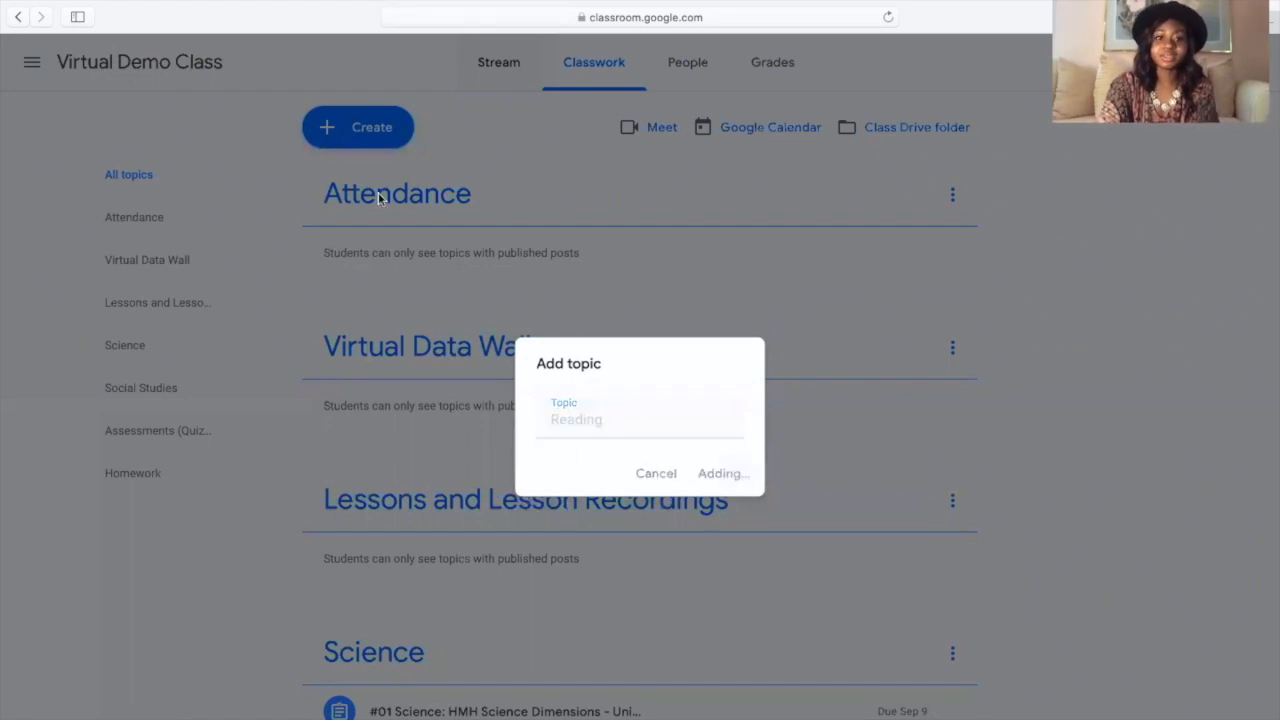
Add a new classwork topic named "Oral & Written Communication"
click(363, 138)
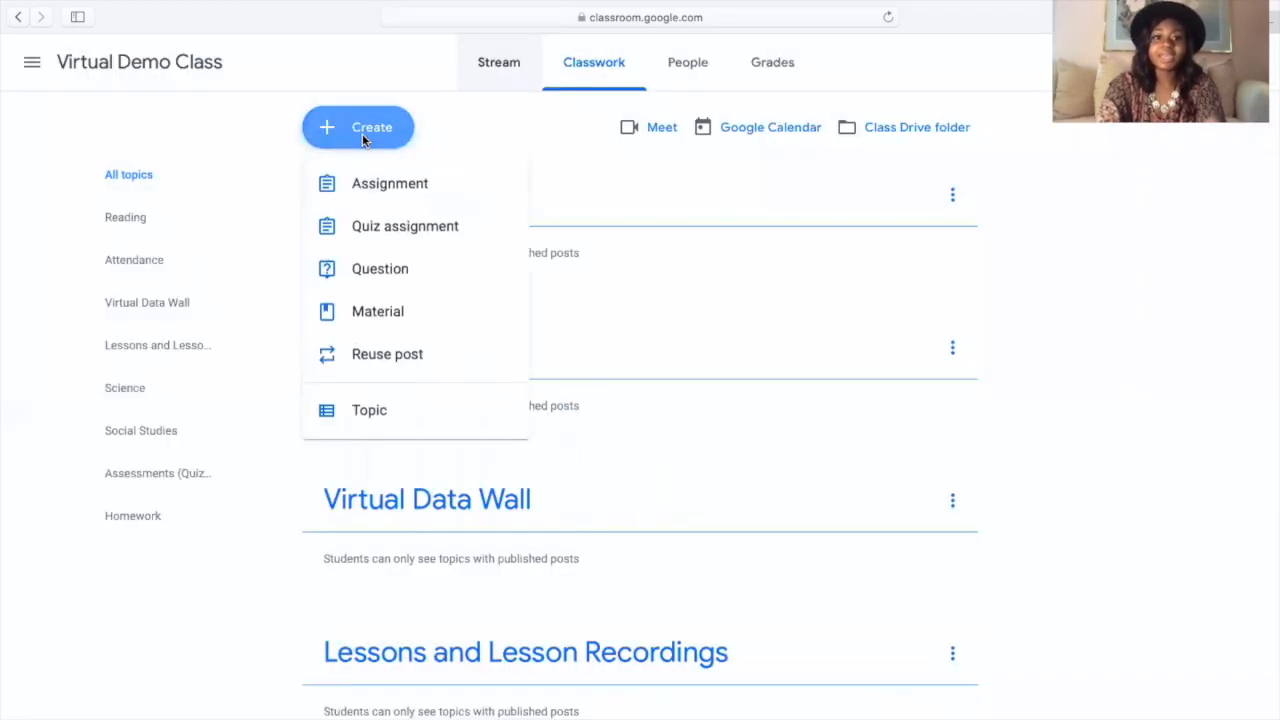
click(408, 414)
text(Or)
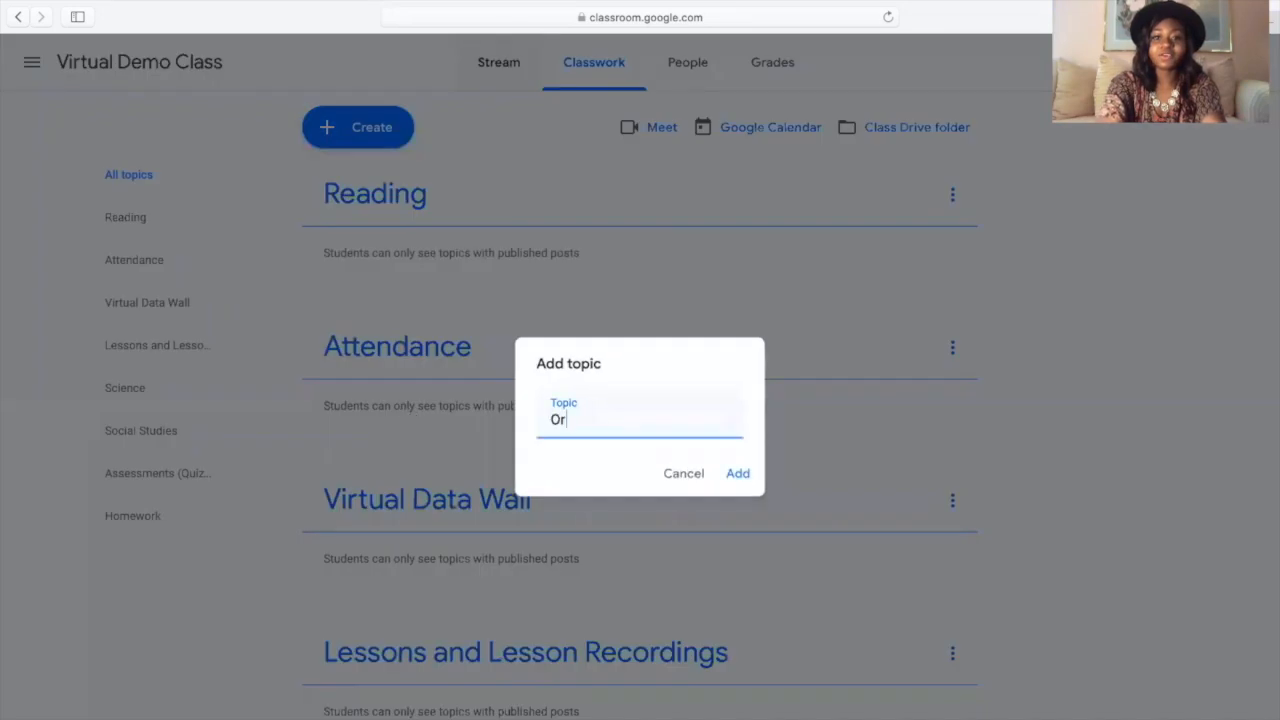
text(al & )
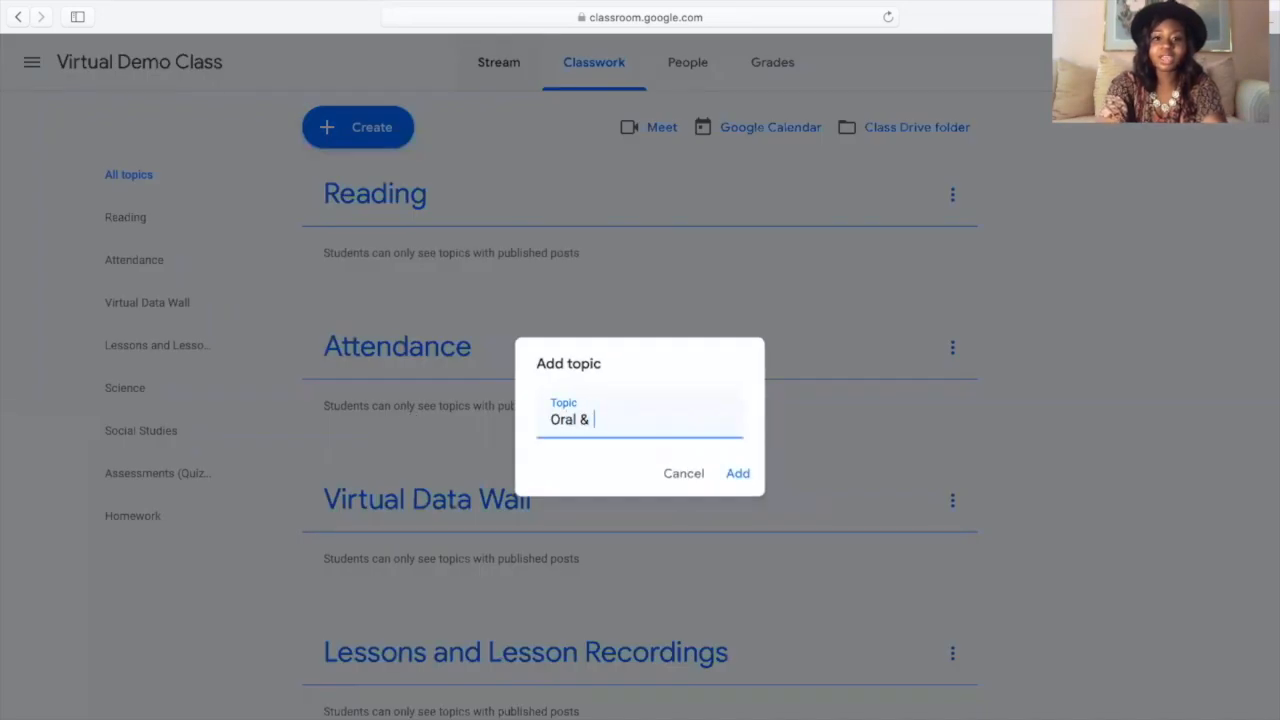
text(Written Communicatoin)
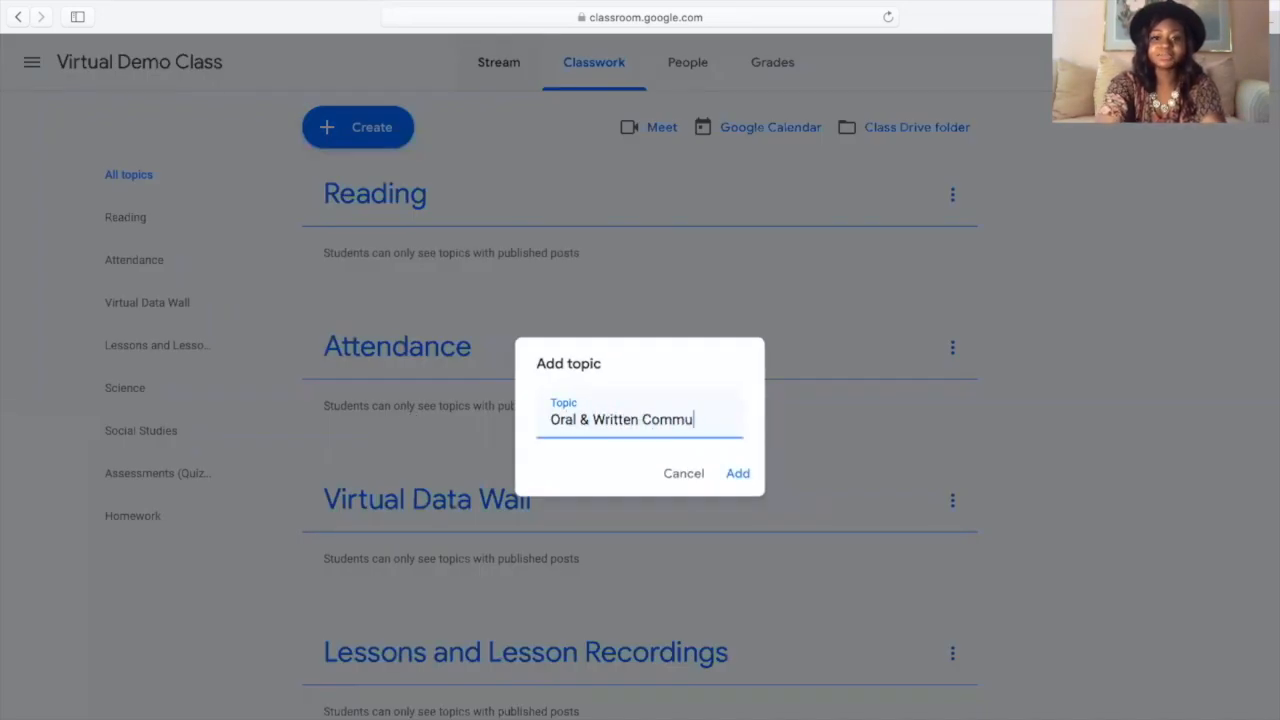
key(BackSpace)
key(BackSpace)
key(BackSpace)
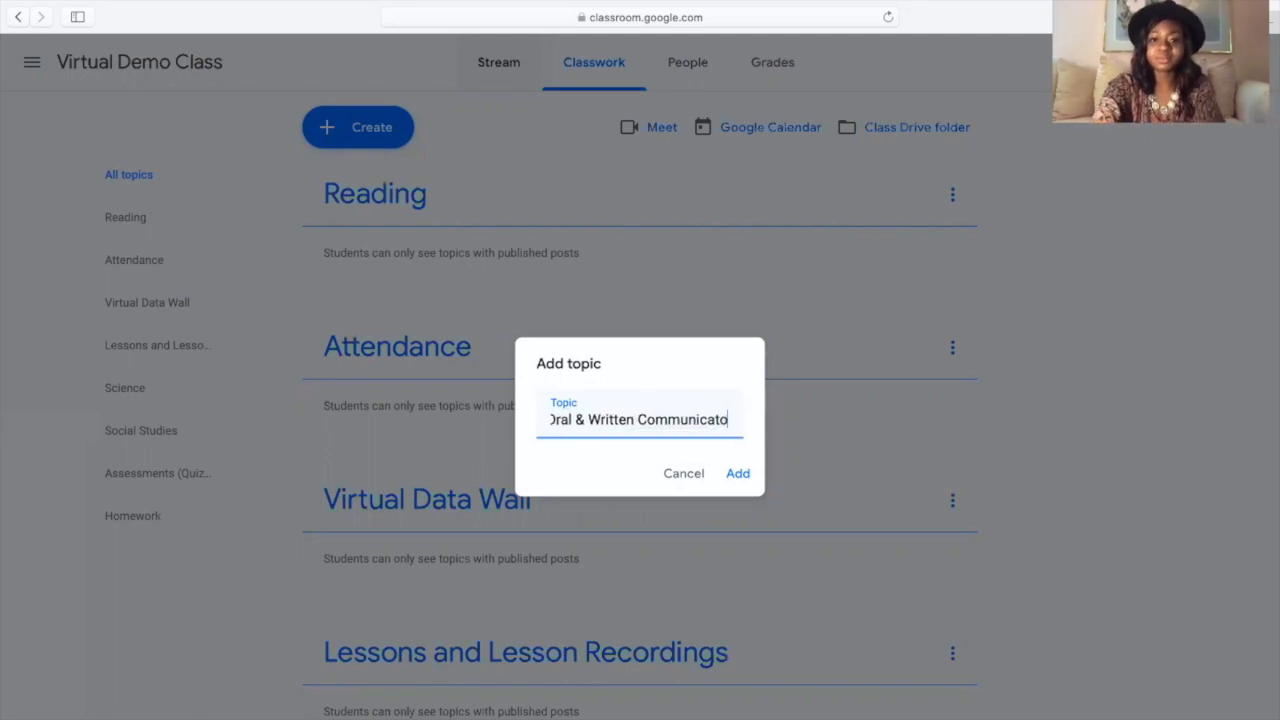
text(ion)
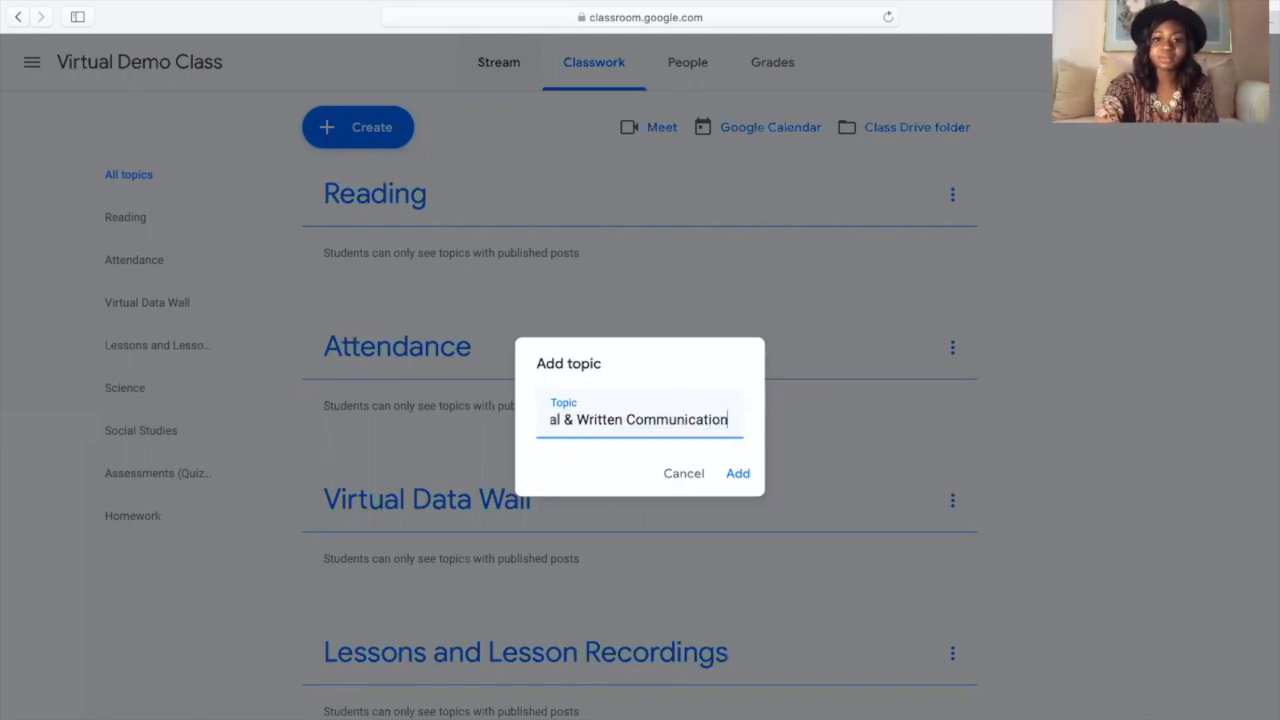
click(738, 472)
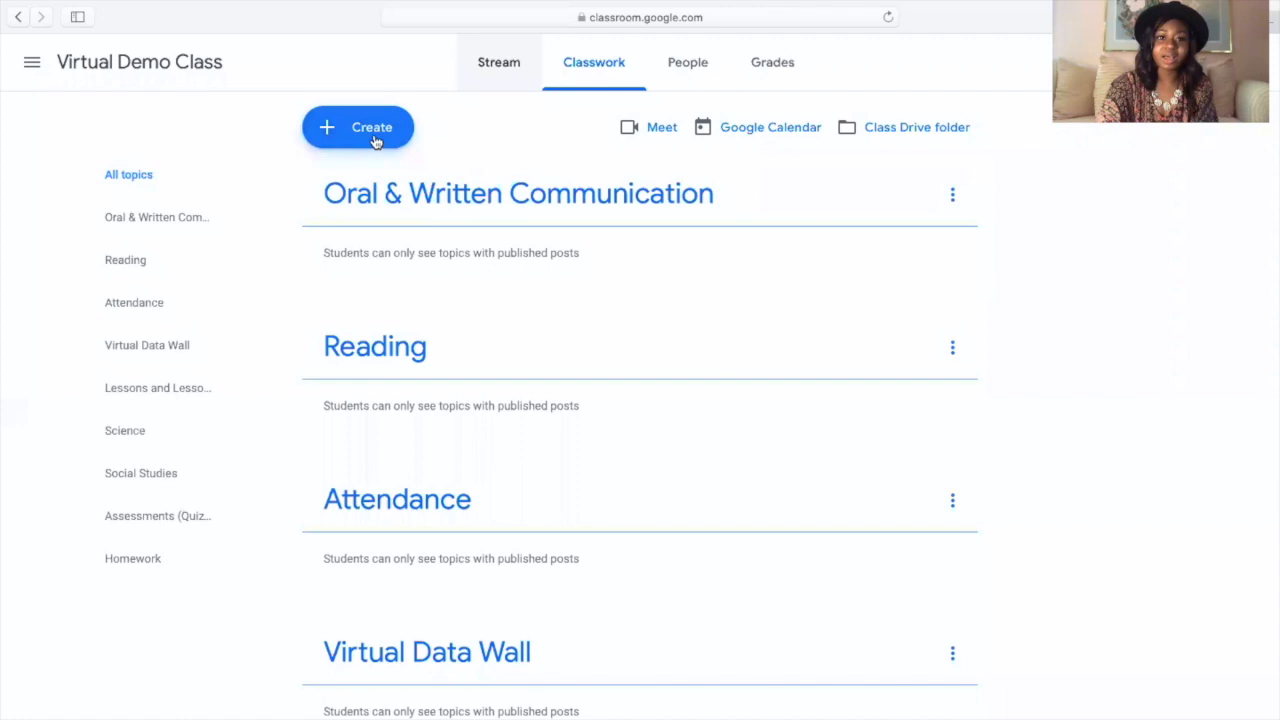
Add a new classwork topic named "Math"
click(408, 137)
click(380, 408)
text(Math)
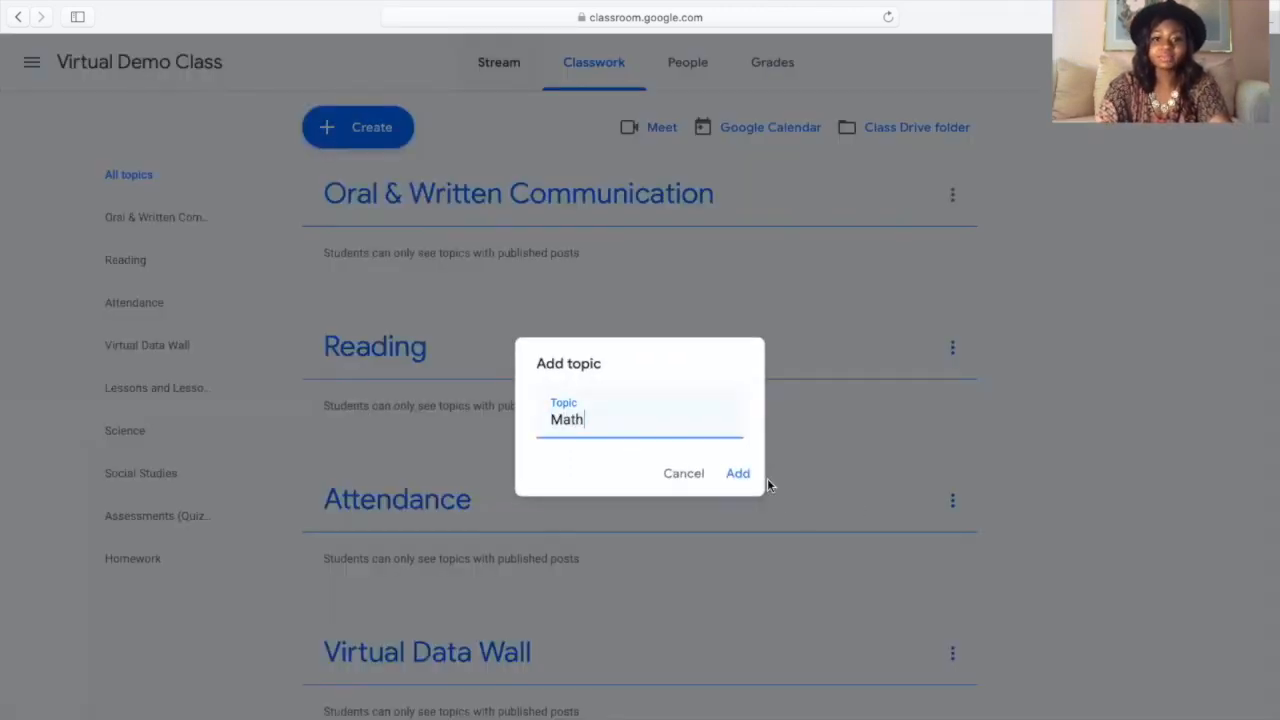
click(748, 474)
Add a new classwork topic named "Health"
click(357, 127)
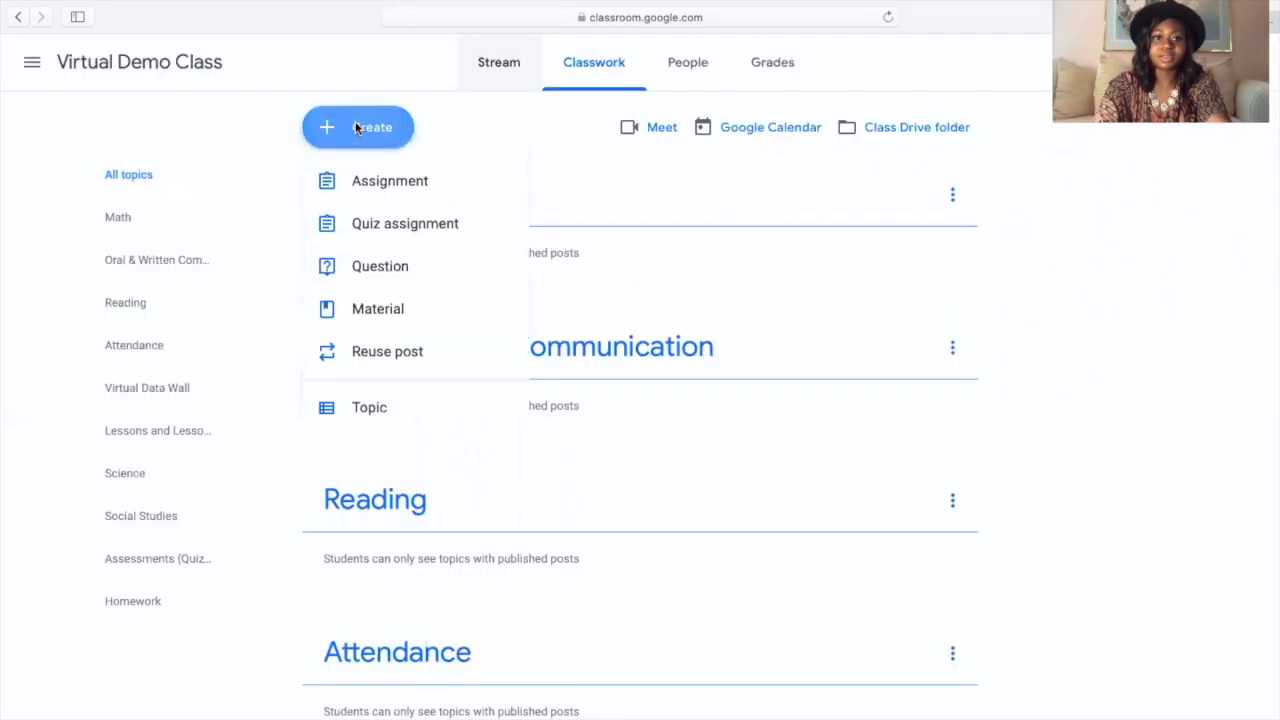
click(397, 418)
text(Hea)
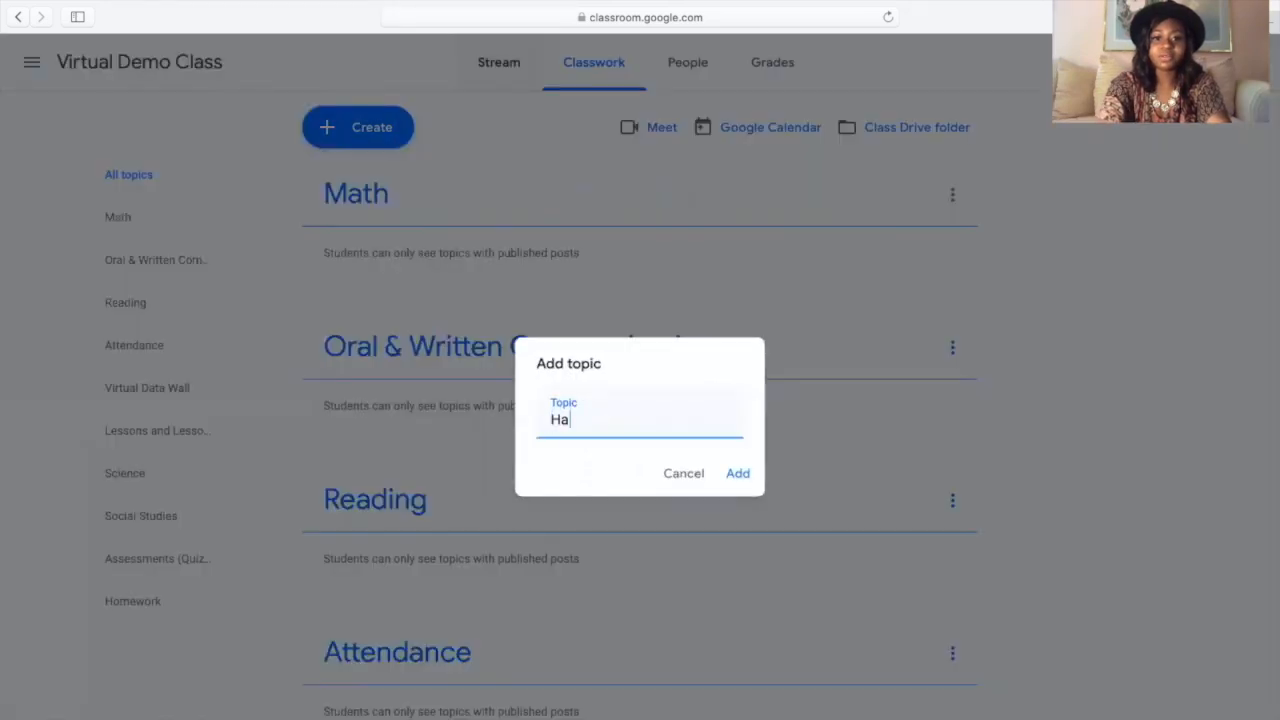
text(l)
key(BackSpace)
text(althy)
key(BackSpace)
click(747, 474)
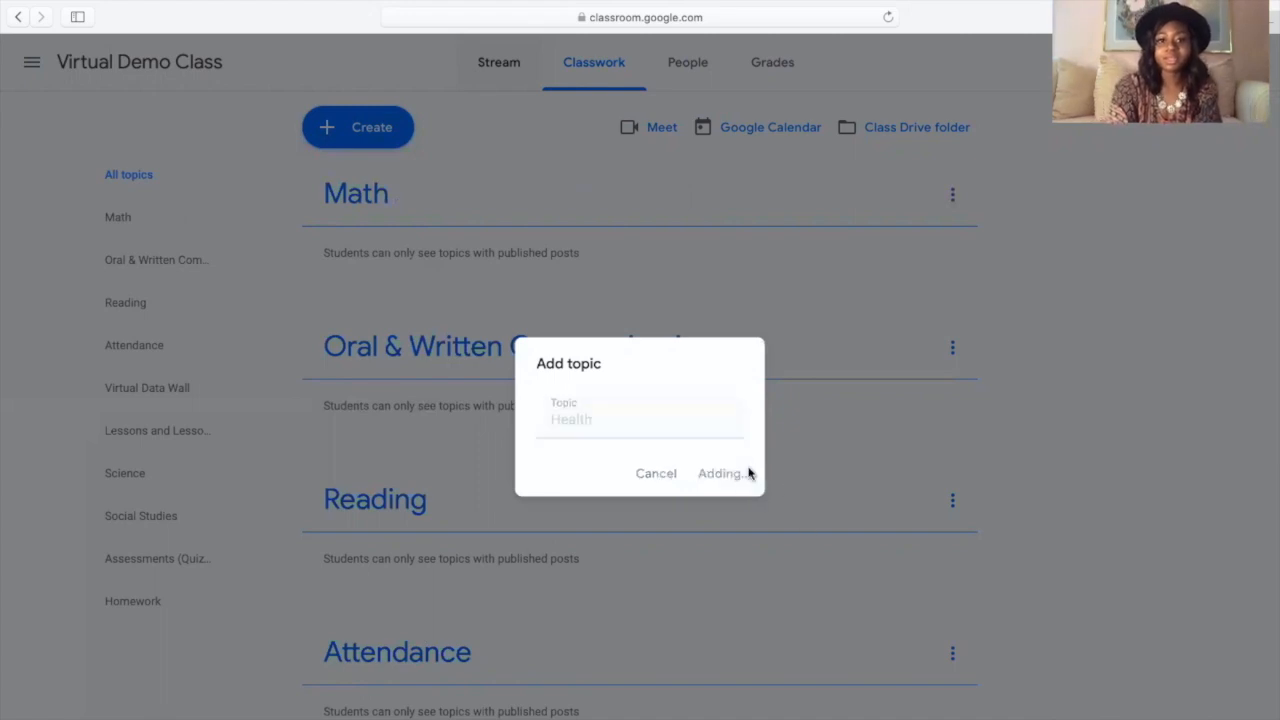
scroll(608, 520, down, 5)
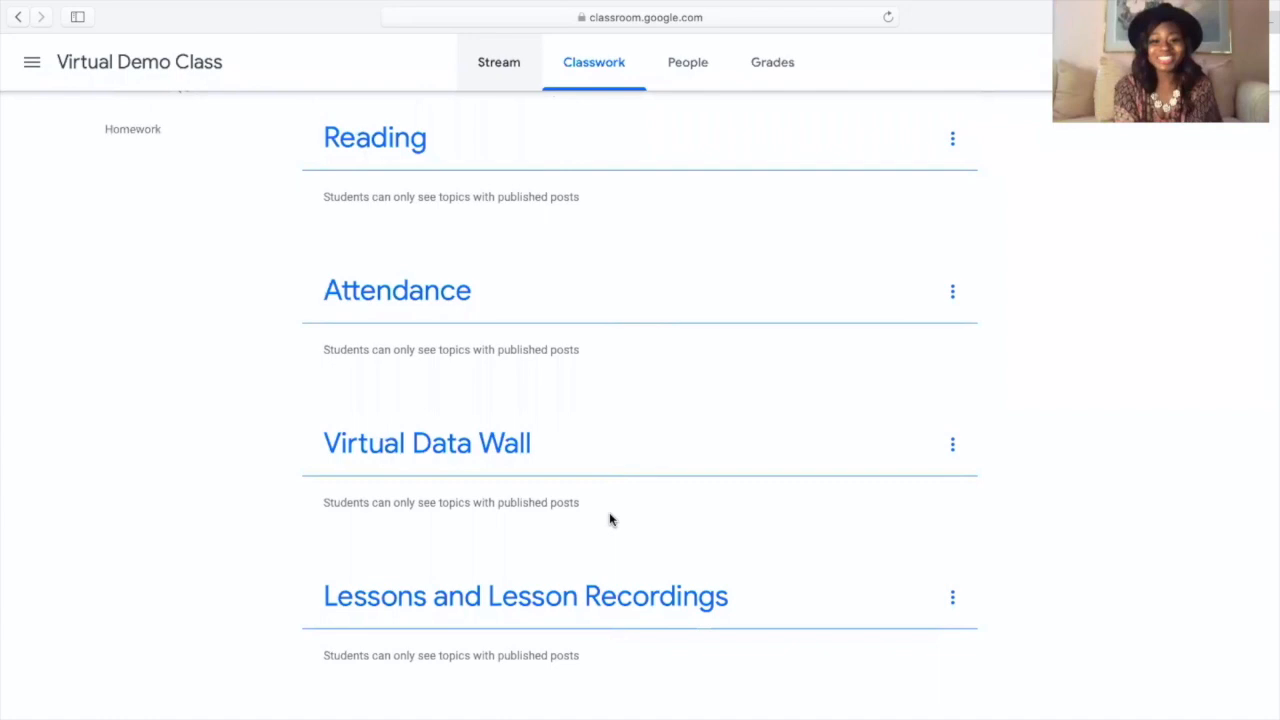
Move the Reading topic below Lessons and Lesson Recordings in the classwork topic order
scroll(610, 519, down, 4)
scroll(610, 519, up, 4)
scroll(610, 519, up, 5)
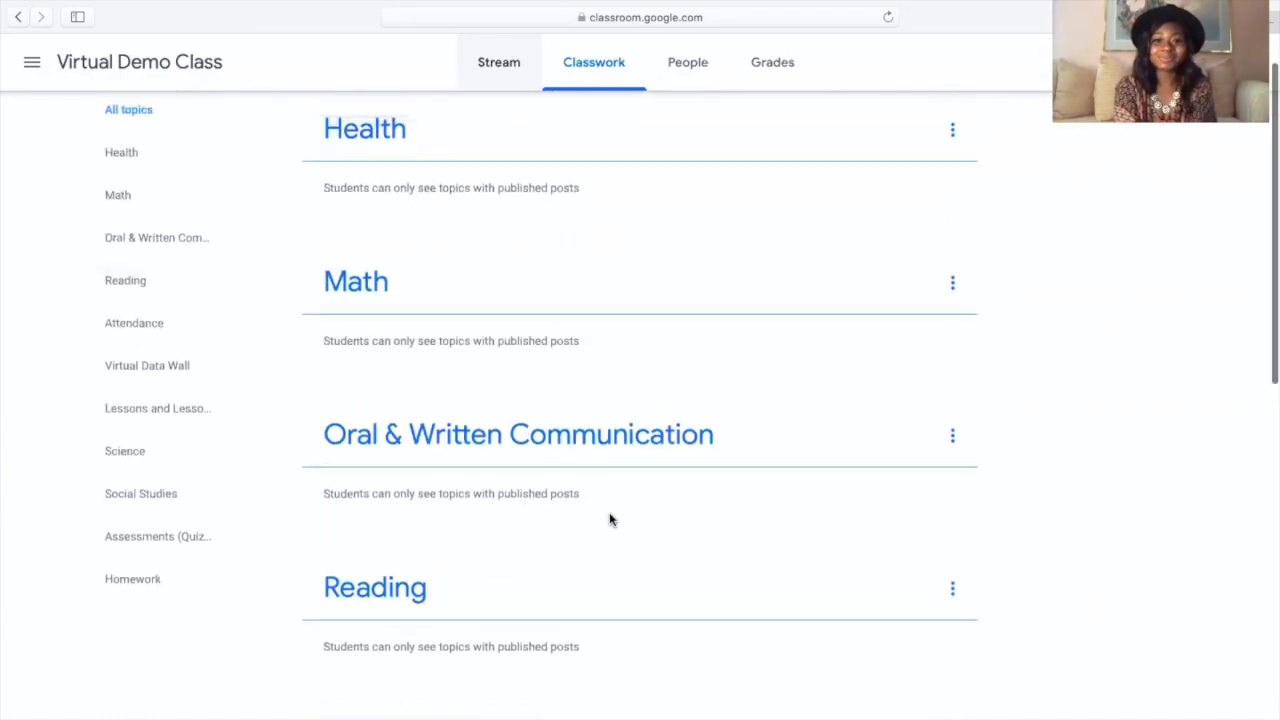
scroll(463, 586, down, 3)
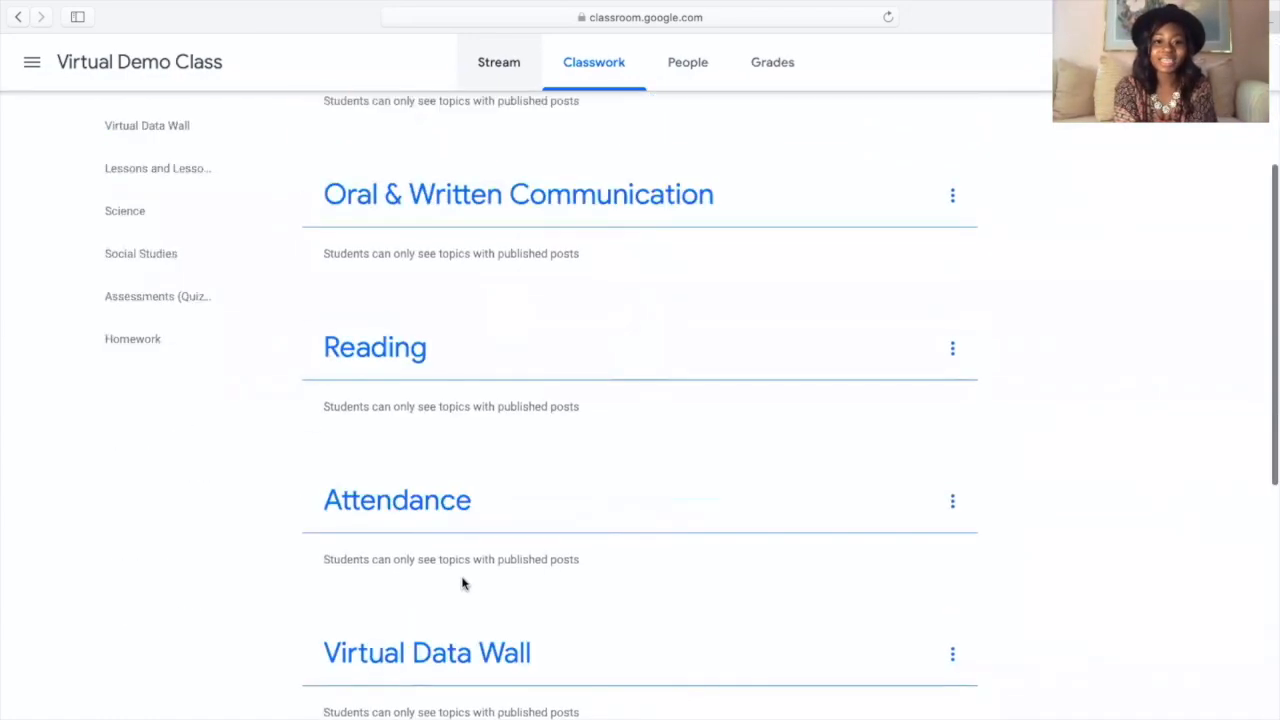
drag(417, 397, 426, 706)
Move the Oral & Written Communication topic directly below the Reading topic
scroll(440, 423, up, 1)
scroll(440, 423, up, 3)
drag(349, 554, 330, 716)
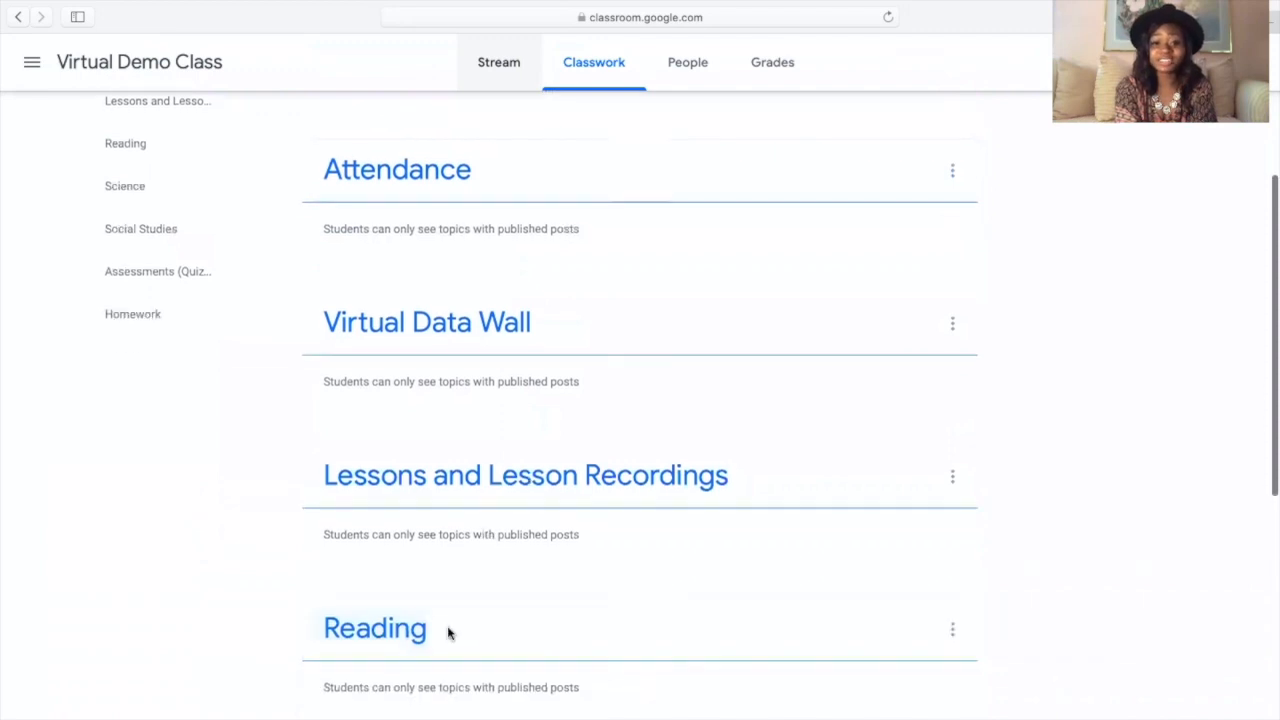
Move the Math topic below Oral & Written Communication, just above Science
scroll(448, 632, down, 3)
scroll(448, 632, up, 5)
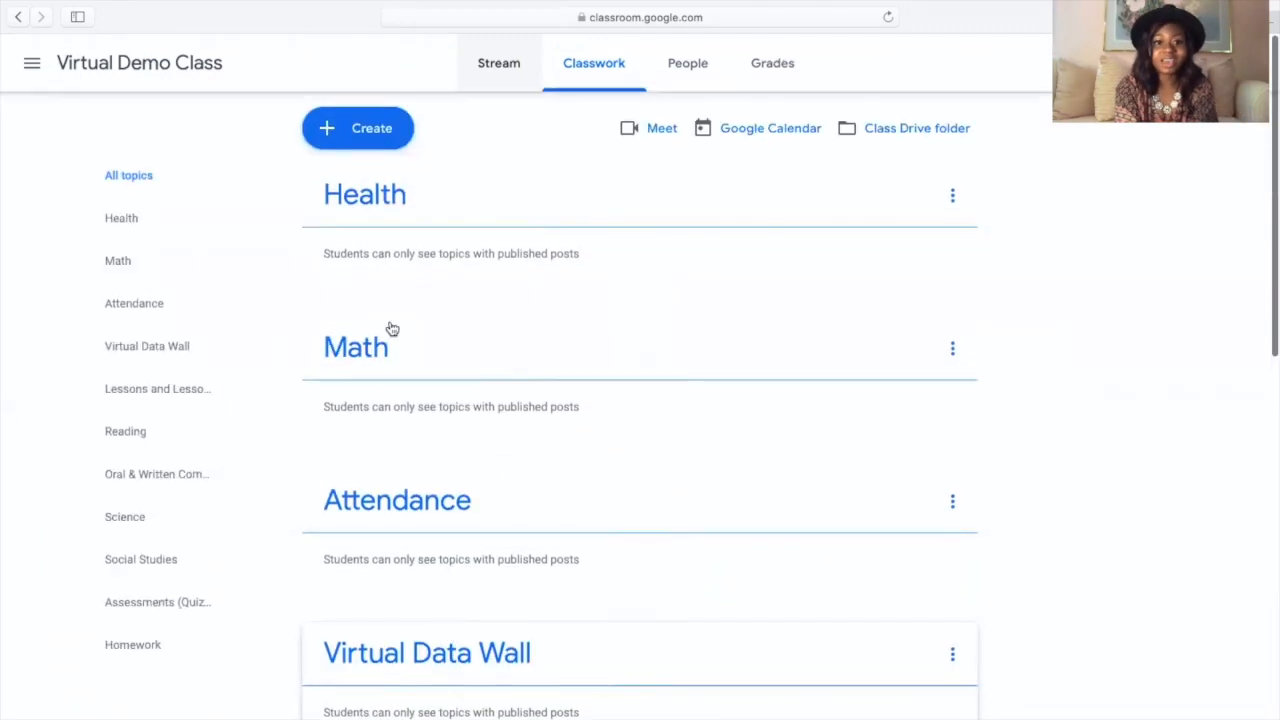
mouse_move(309, 414)
mouse_down()
mouse_move(300, 716)
mouse_move(289, 694)
mouse_move(289, 571)
mouse_move(423, 688)
mouse_up()
scroll(423, 688, up, 8)
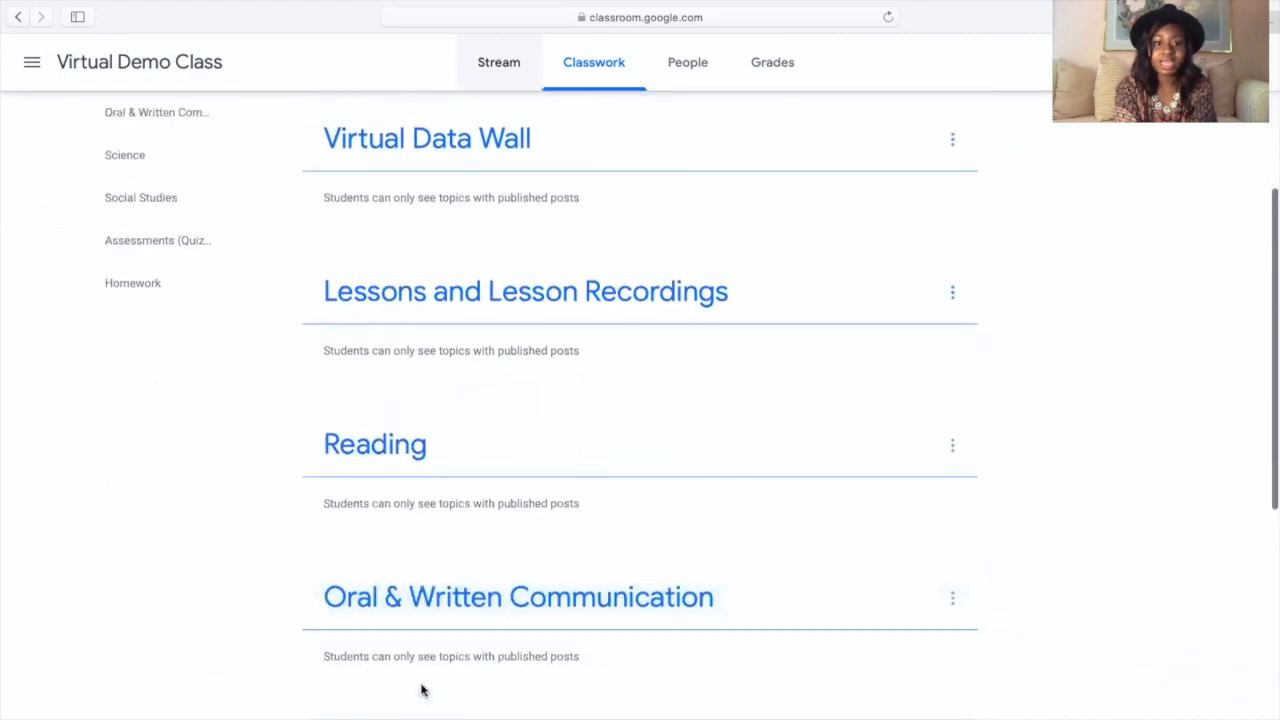
Move the Health topic below Social Studies, just above Assessments (Quizzes & Tests)
mouse_move(283, 546)
mouse_down()
mouse_move(300, 690)
mouse_move(300, 172)
mouse_move(414, 603)
mouse_move(437, 563)
mouse_move(440, 642)
mouse_move(443, 606)
mouse_up()
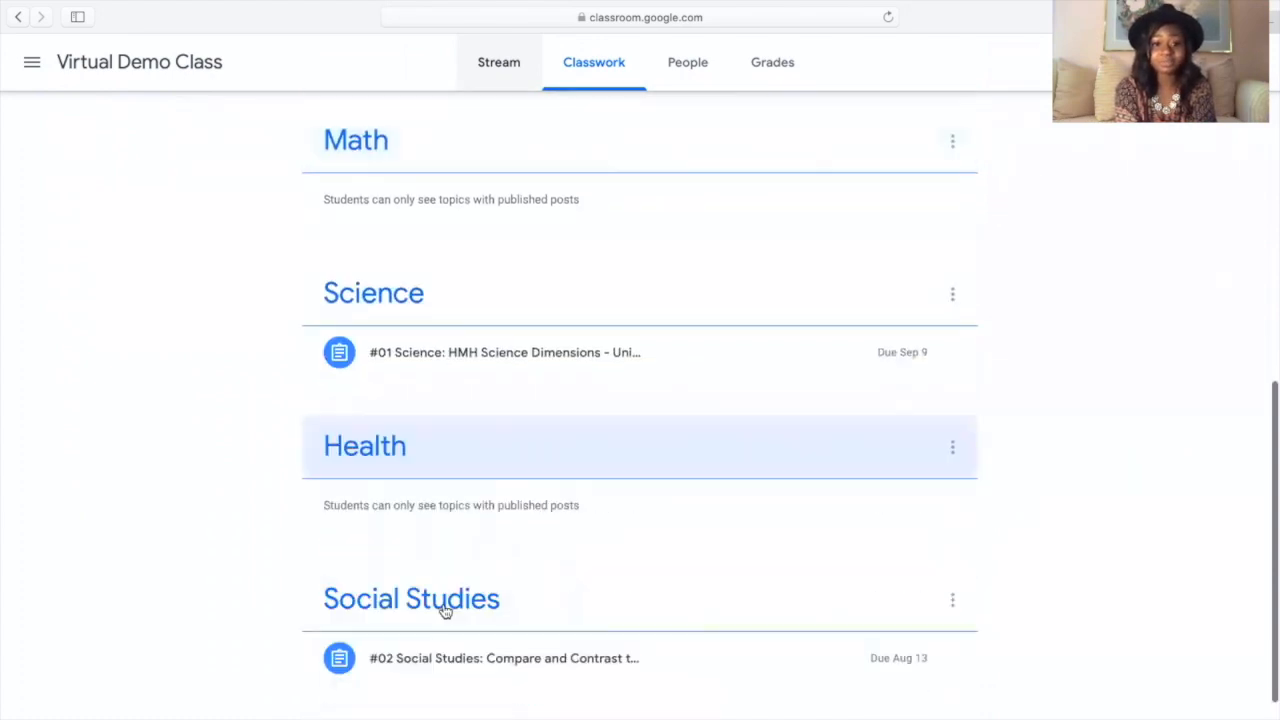
drag(331, 573, 342, 555)
mouse_move(386, 462)
mouse_down()
mouse_move(314, 554)
mouse_move(402, 618)
mouse_move(406, 600)
mouse_up()
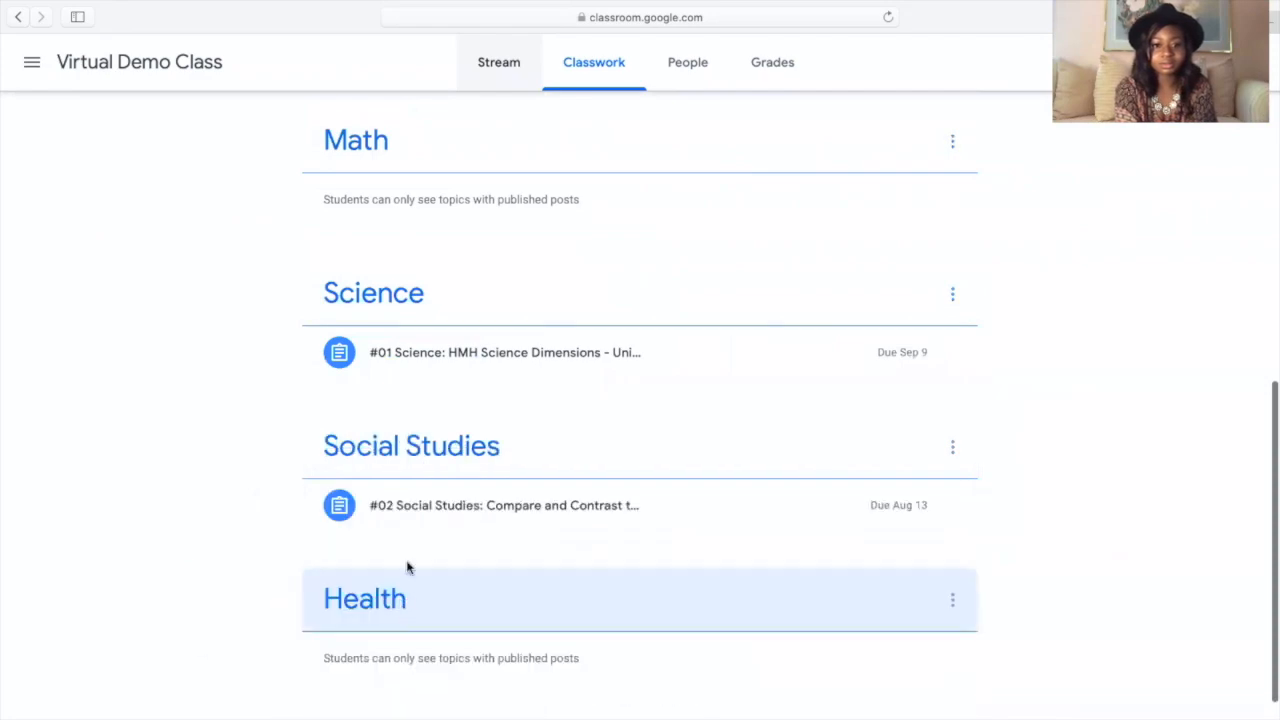
Review the reordered classwork topics and the numbering of the assignments under Science, Social Studies and Assessments
scroll(400, 545, up, 3)
scroll(400, 545, up, 5)
scroll(400, 545, down, 10)
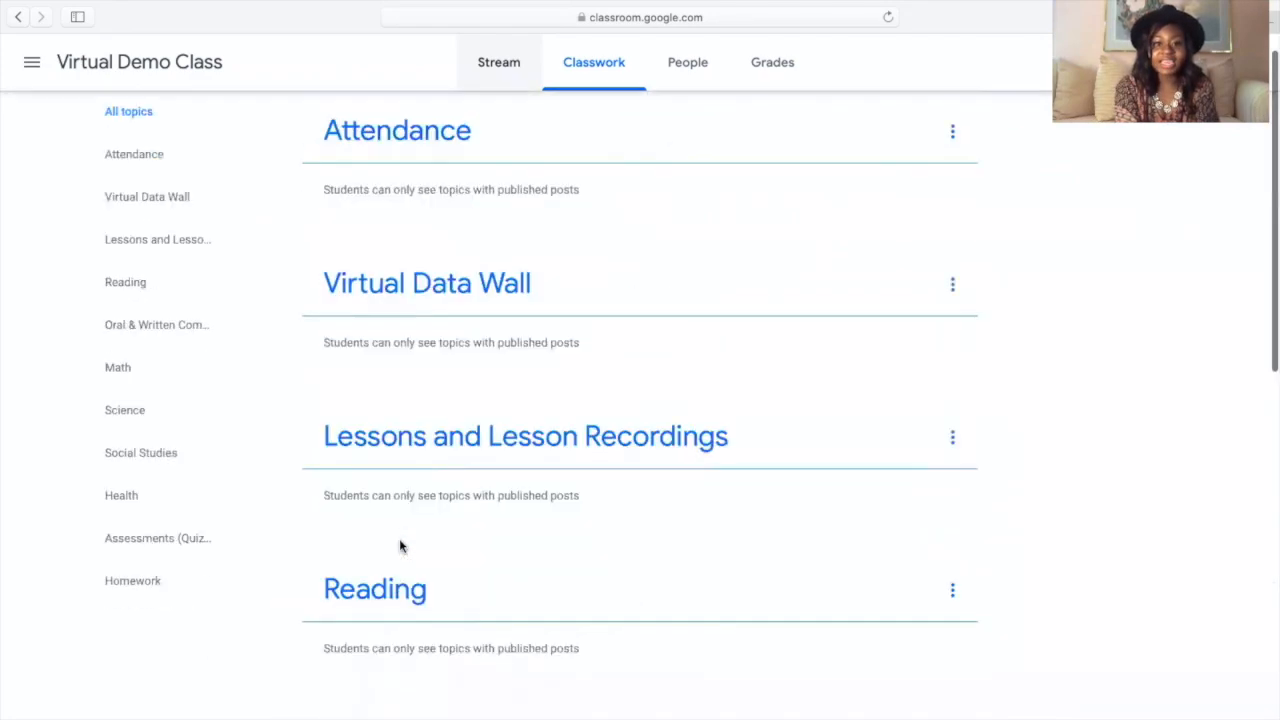
scroll(400, 545, up, 2)
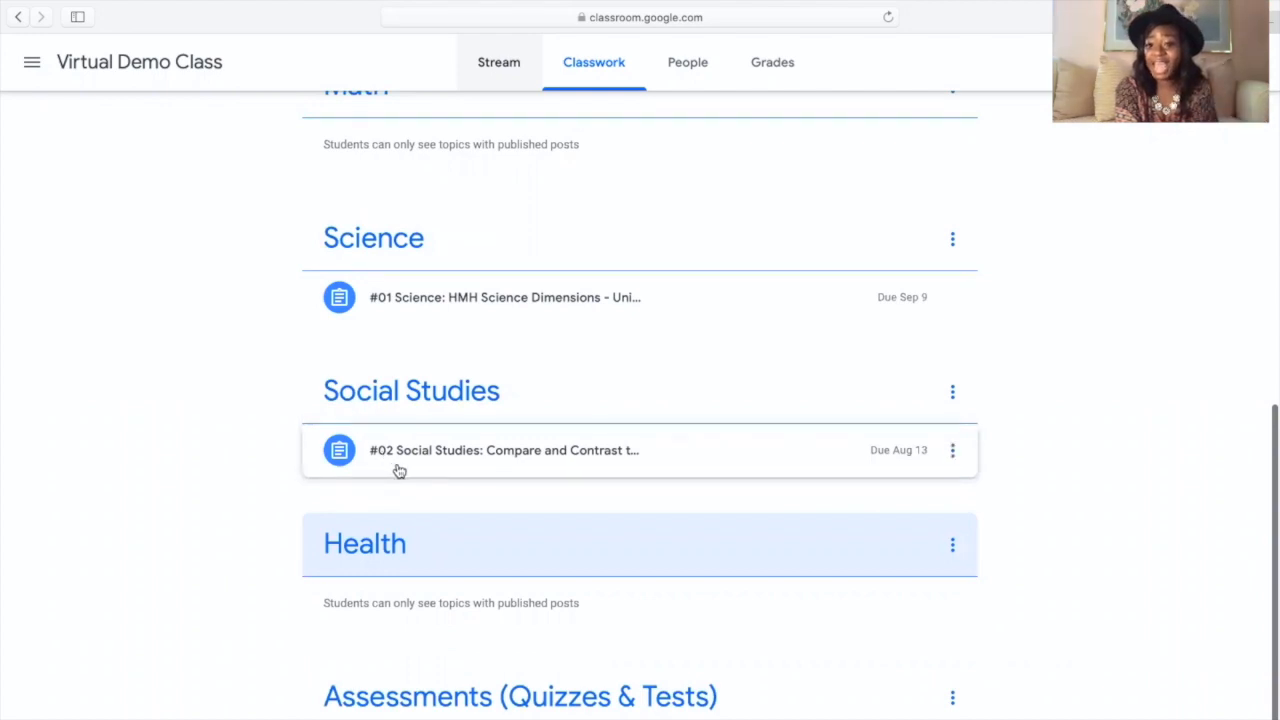
scroll(472, 484, down, 3)
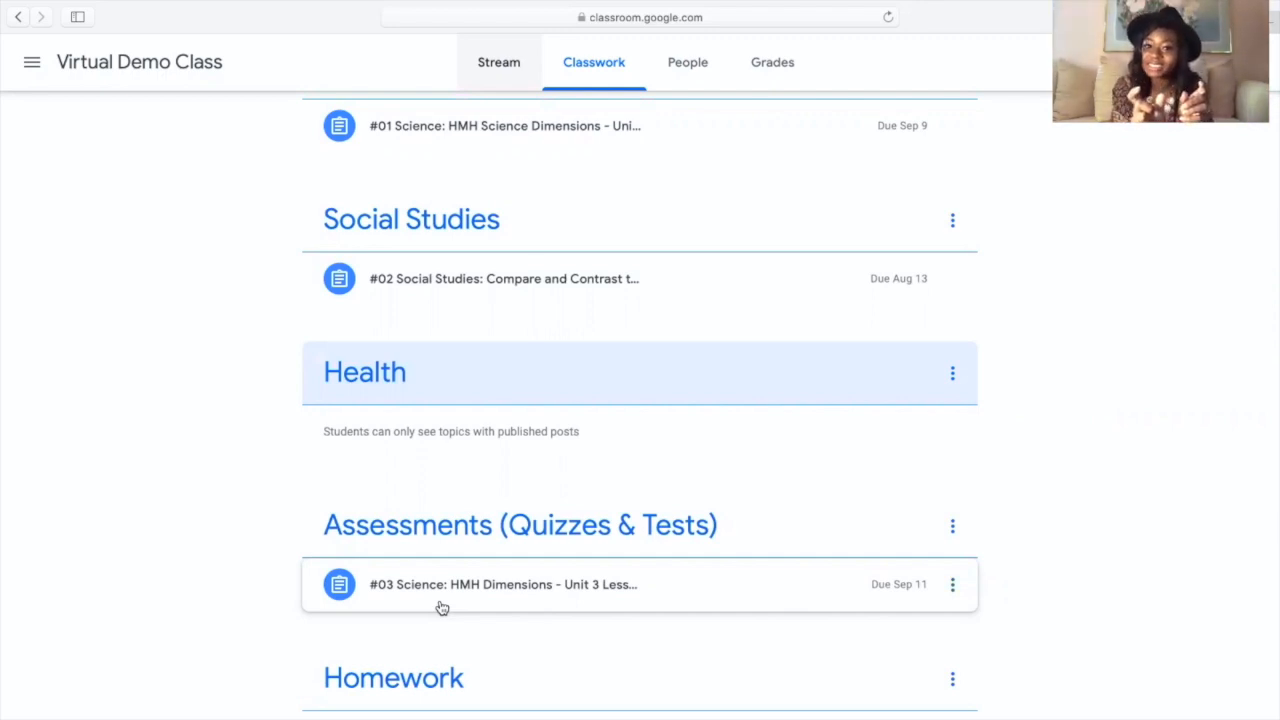
scroll(443, 606, up, 3)
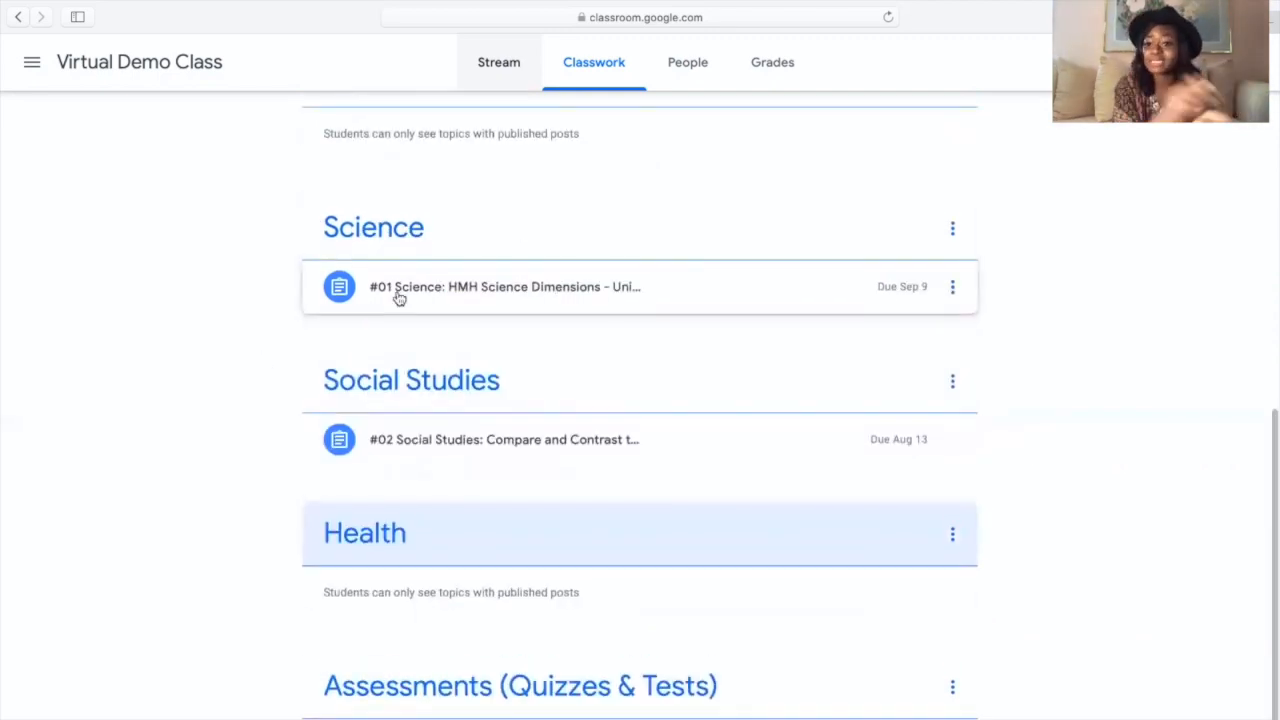
scroll(398, 297, up, 6)
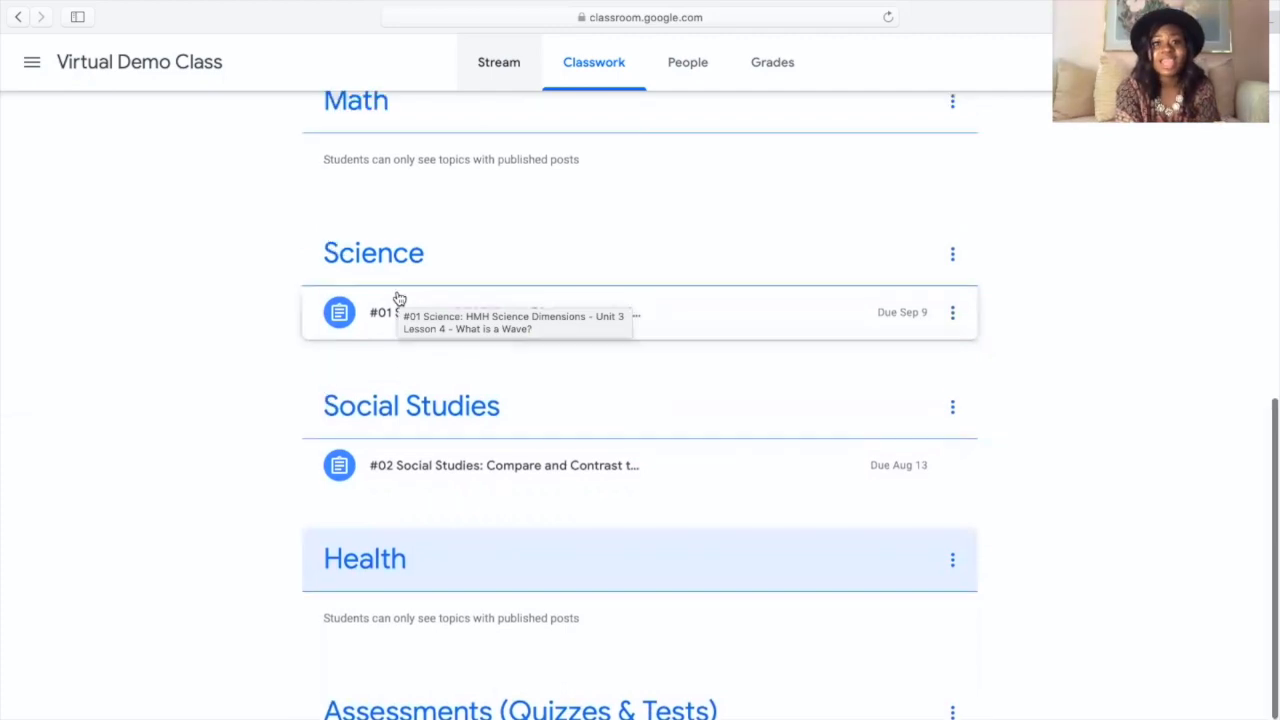
scroll(398, 297, up, 2)
Open the classwork of Fifth Grade Science and Social Studies SY 2019-2020, Section 51, and examine how its assignments are numbered across topics
click(32, 62)
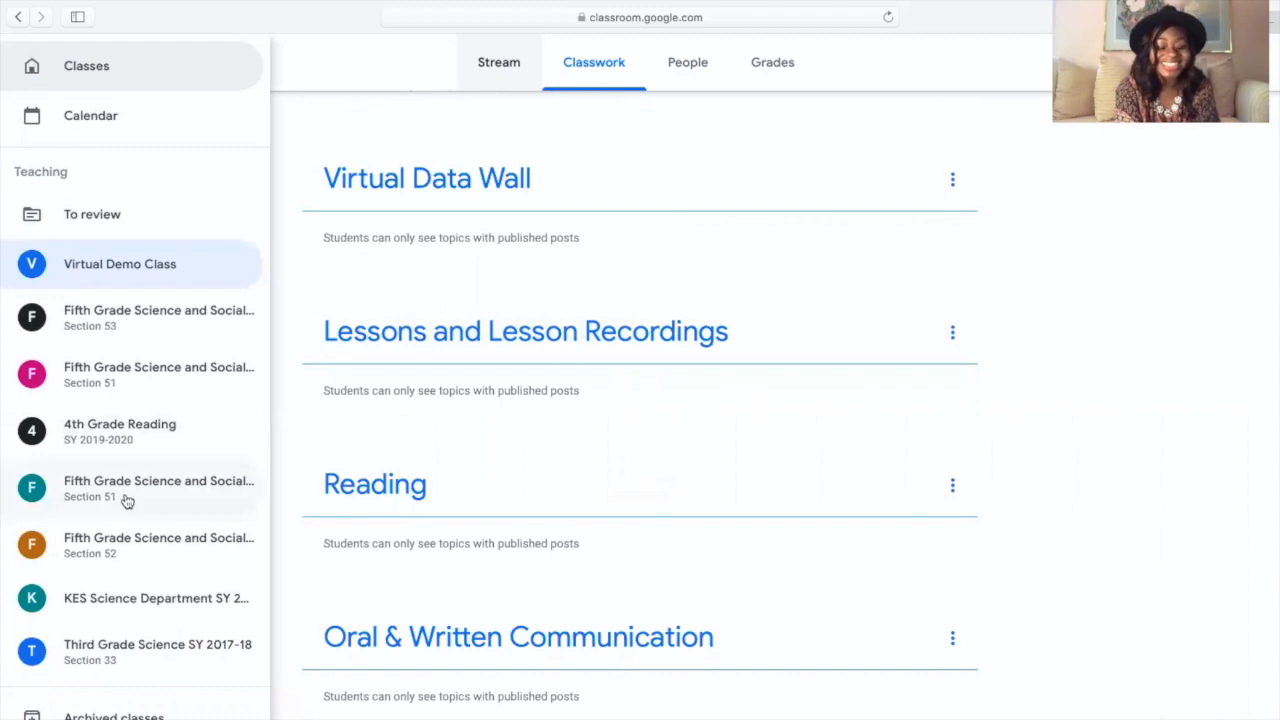
click(127, 500)
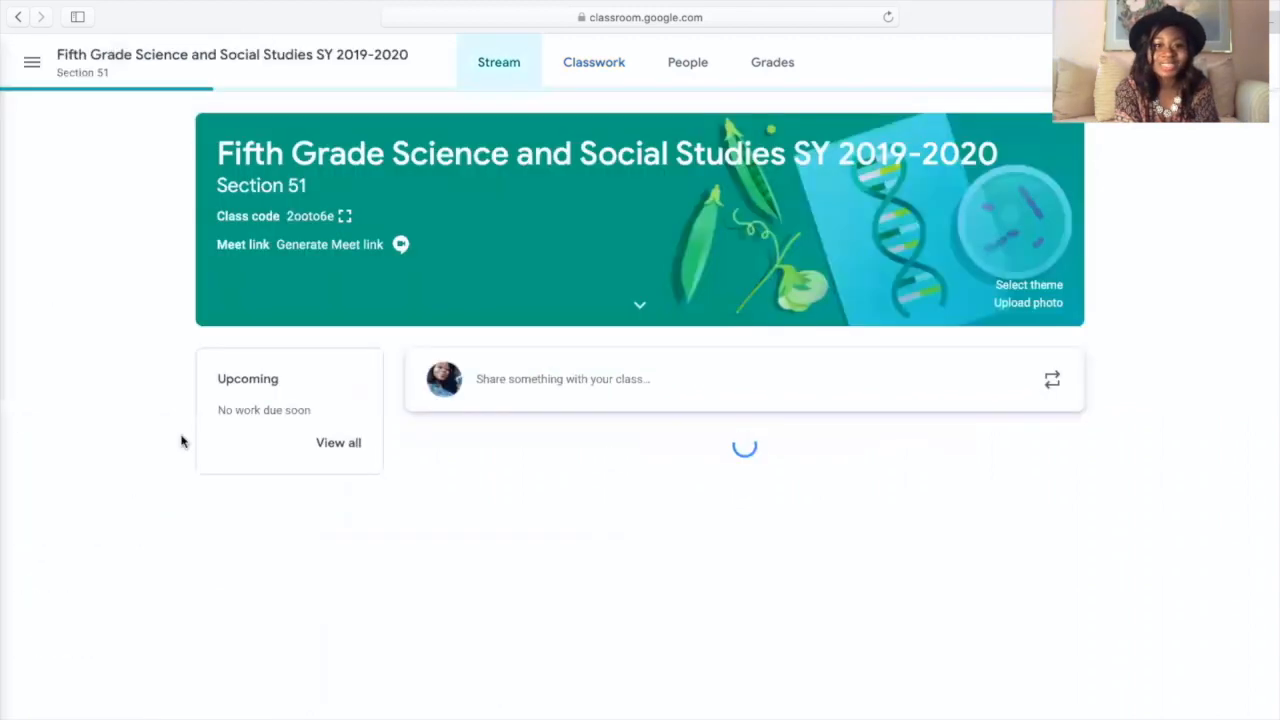
click(606, 70)
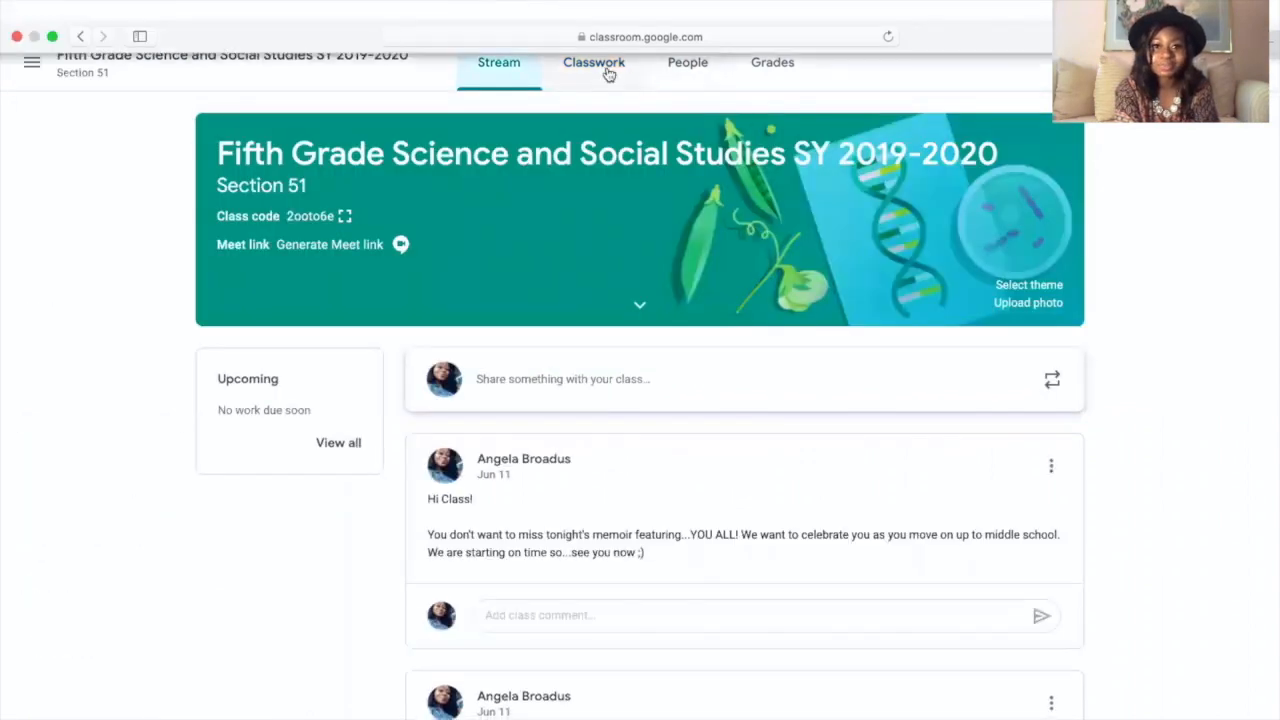
scroll(349, 475, down, 10)
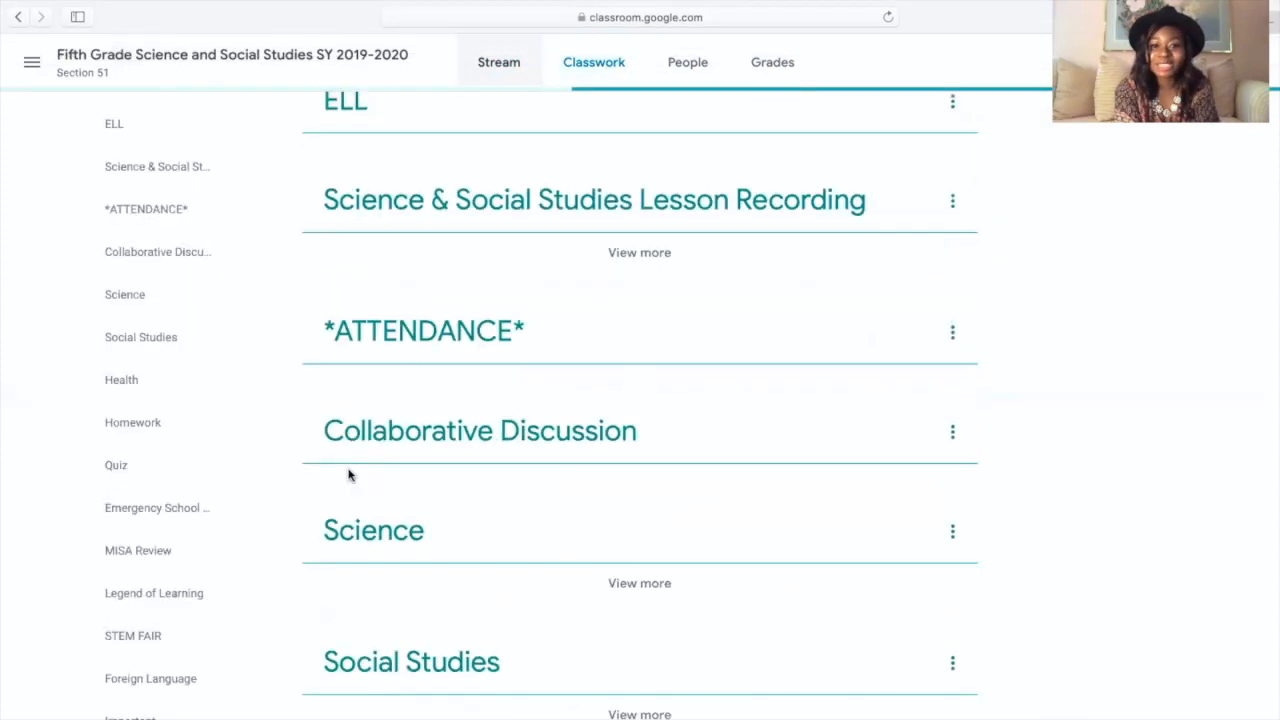
scroll(349, 475, down, 10)
scroll(350, 476, down, 2)
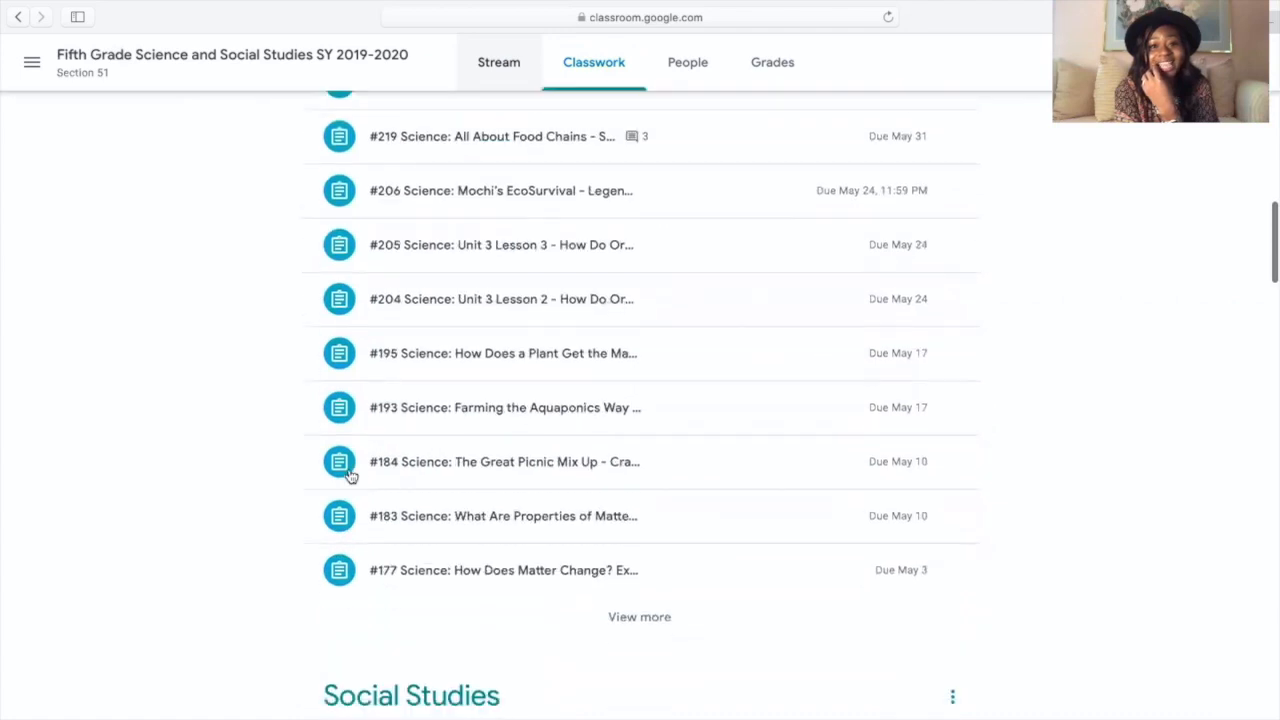
scroll(352, 474, up, 3)
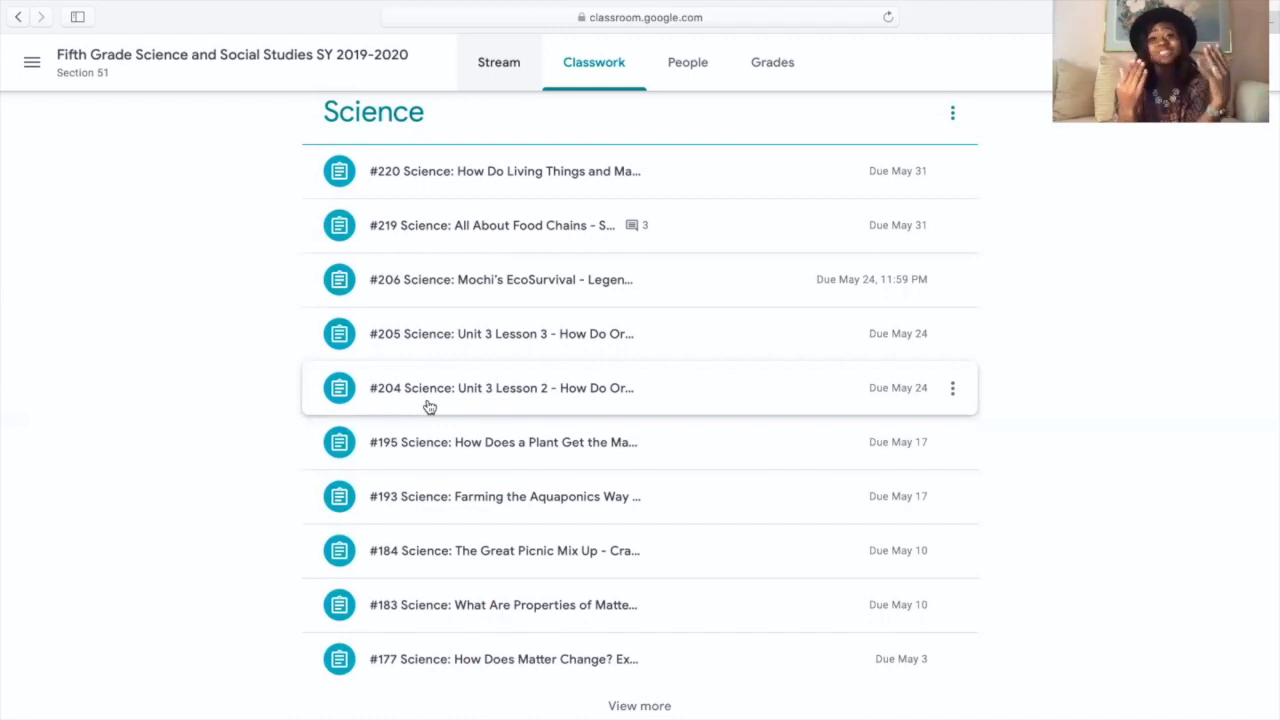
scroll(429, 406, up, 10)
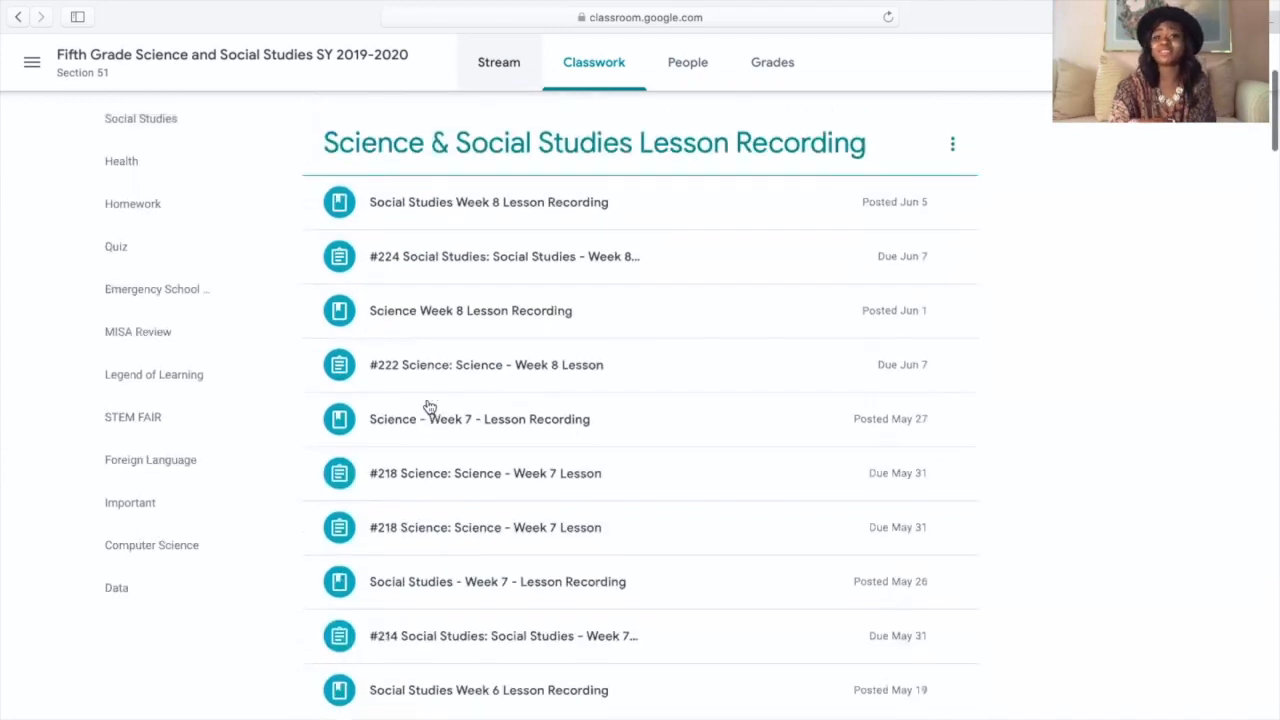
scroll(429, 406, up, 3)
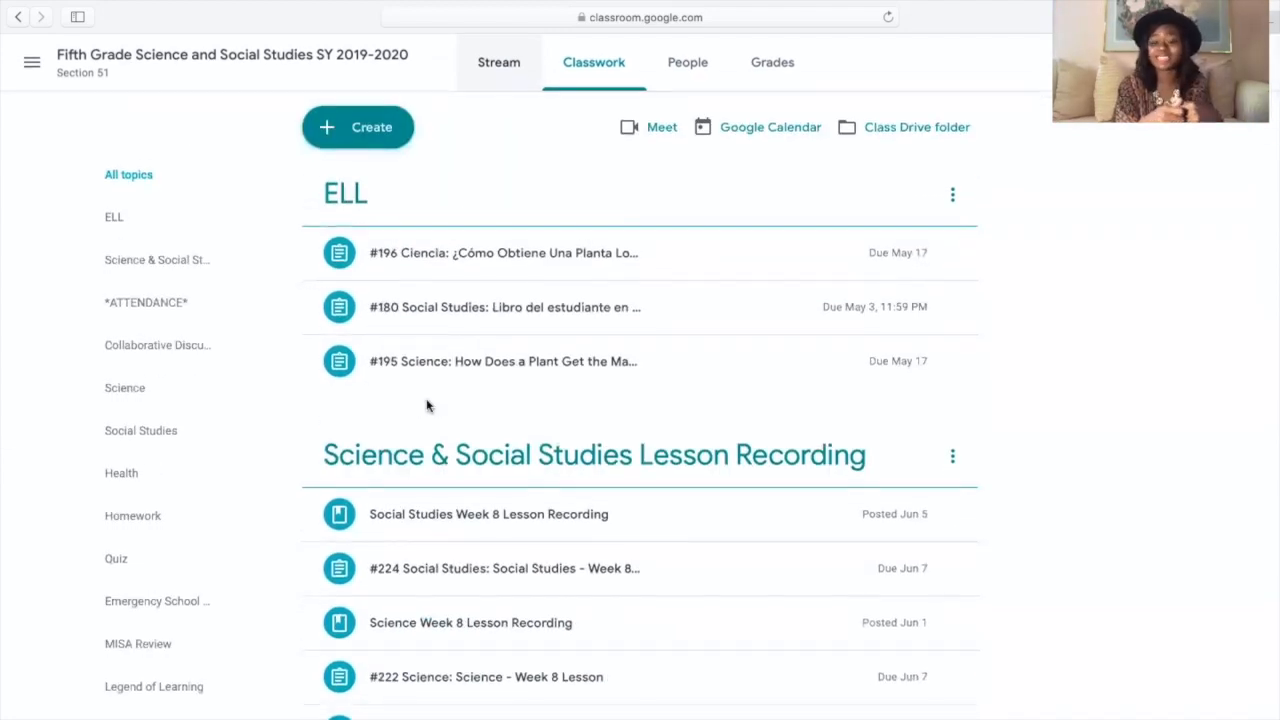